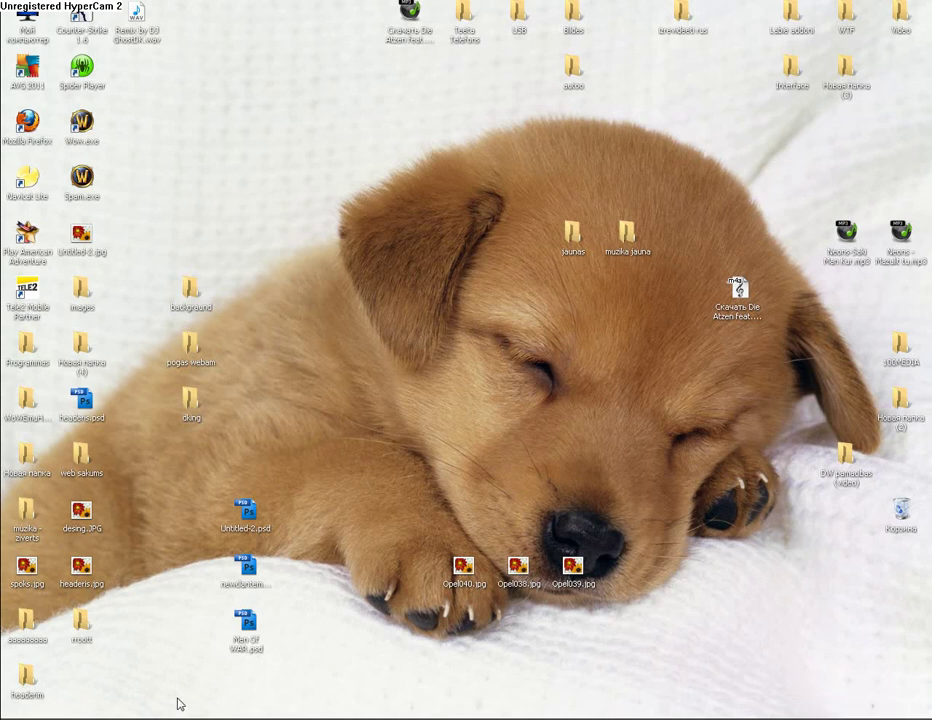
- Launch Adobe Photoshop CS4 from the Windows XP Start menu's All Programs list
click(37, 714)
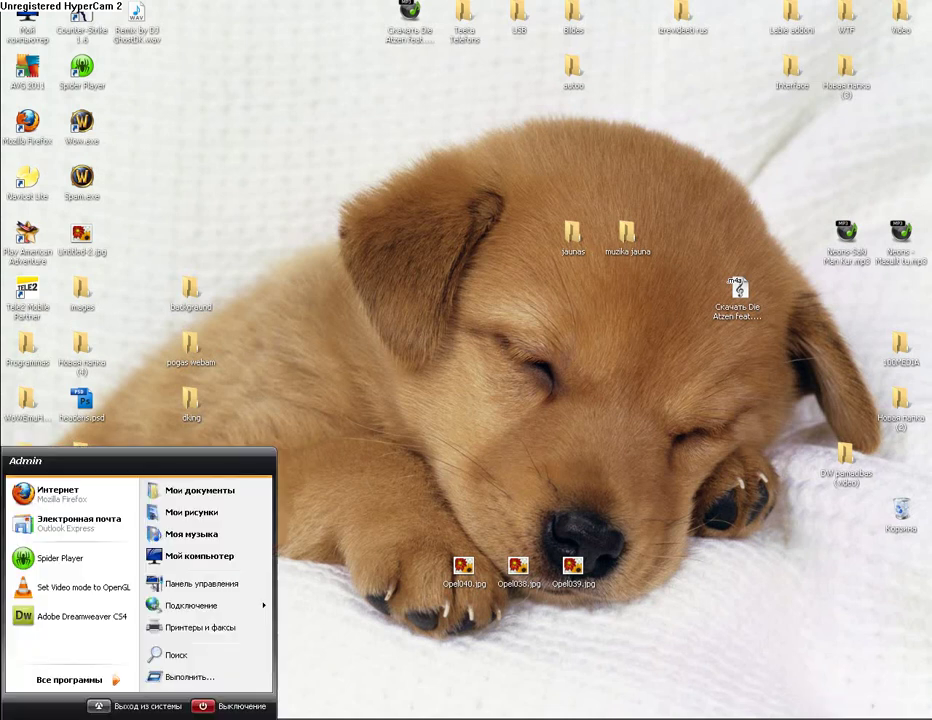
click(57, 690)
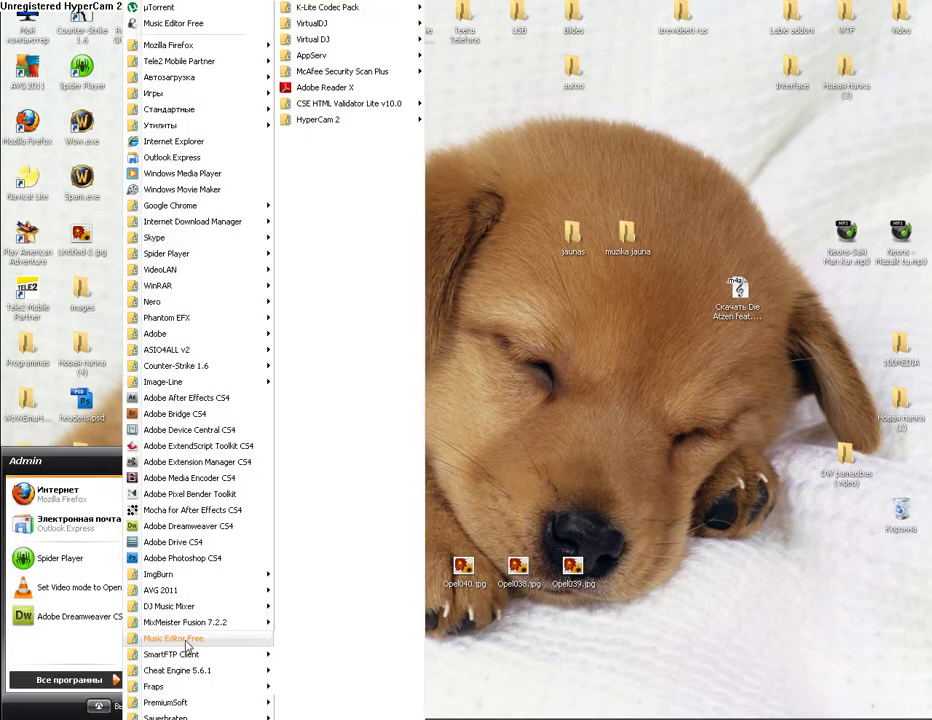
click(179, 568)
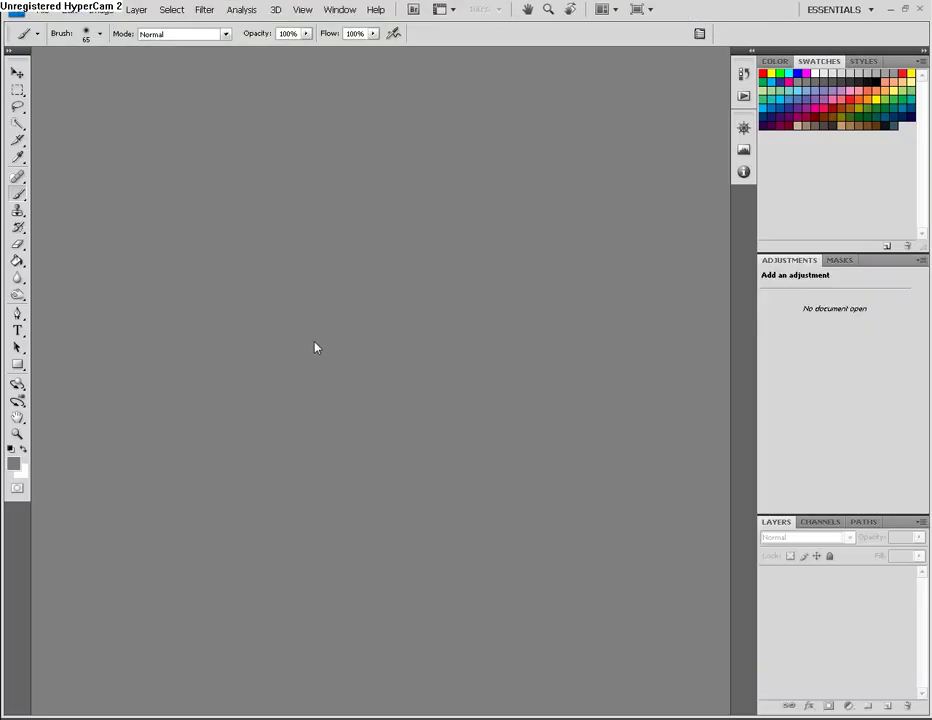
- Set up a new document named Hederis, 780 × 900 pixels, with a transparent background
click(42, 10)
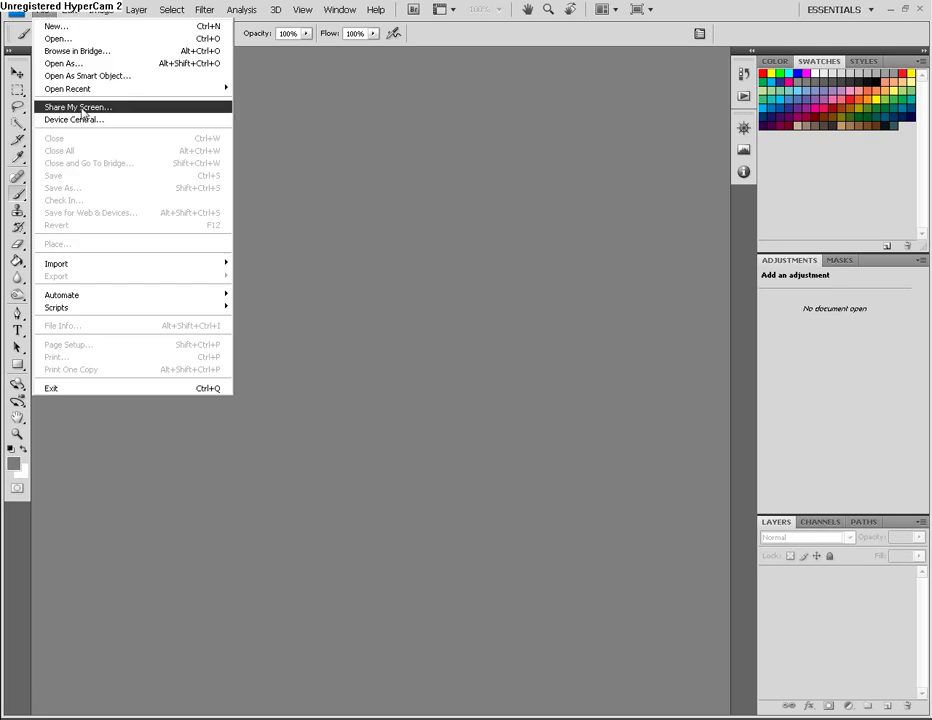
click(56, 26)
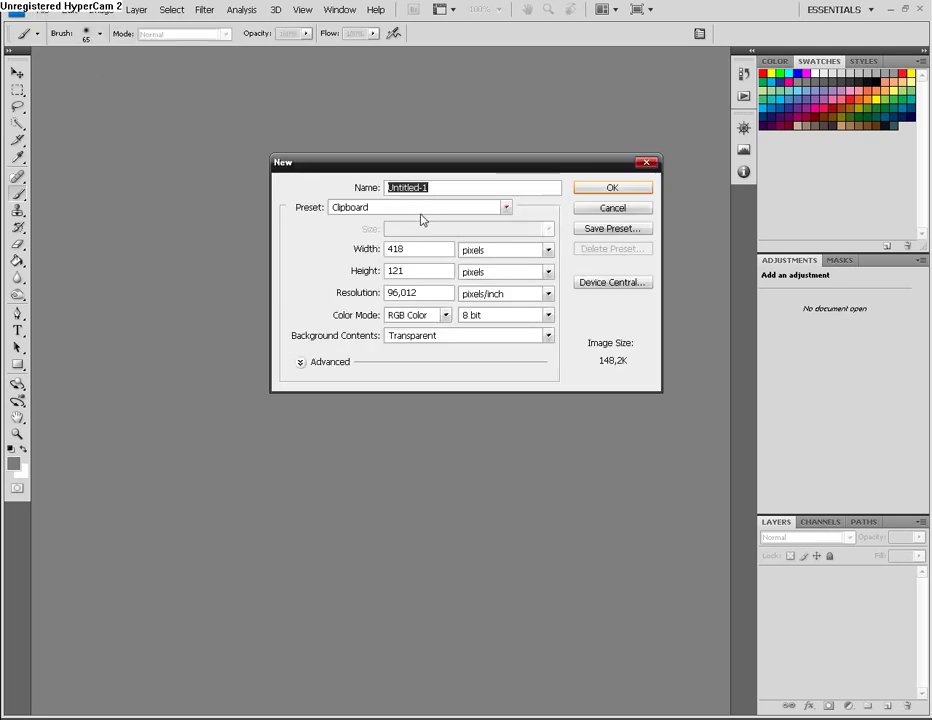
text(He)
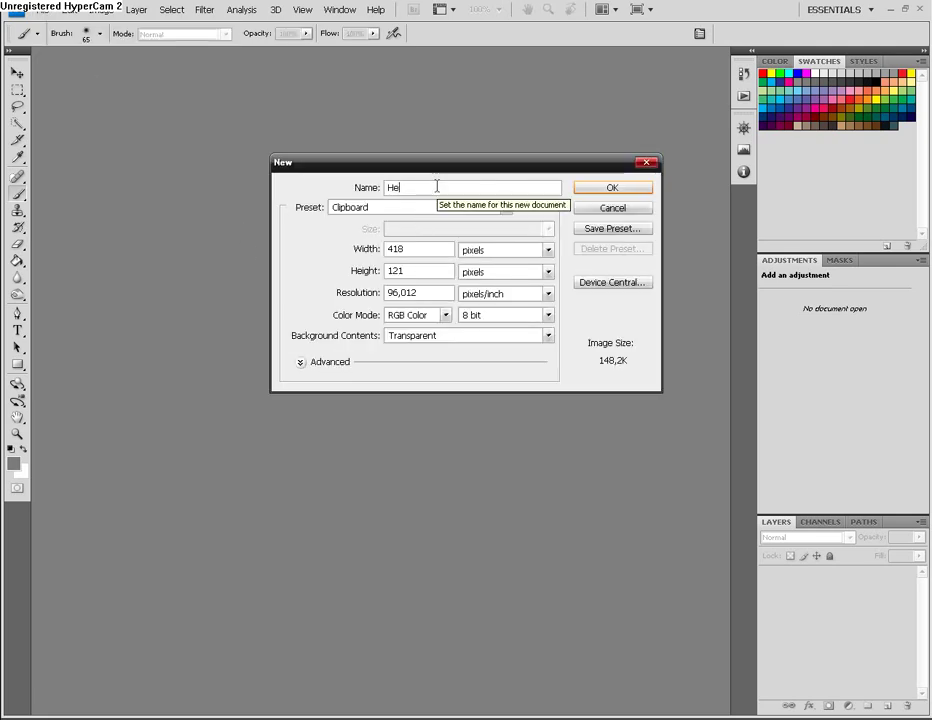
text(deris)
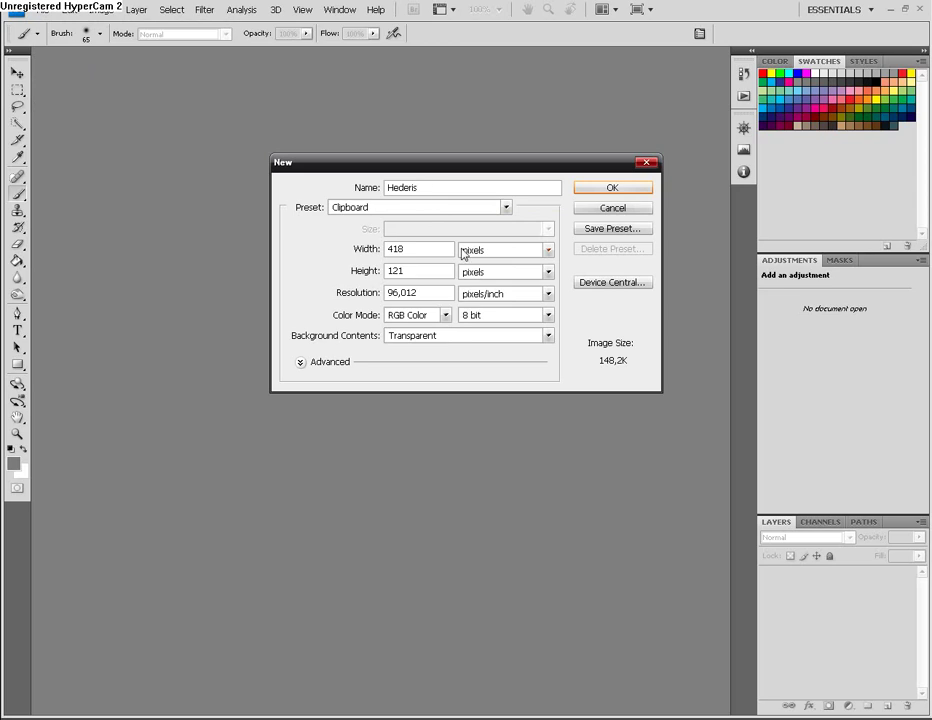
click(417, 251)
click(377, 251)
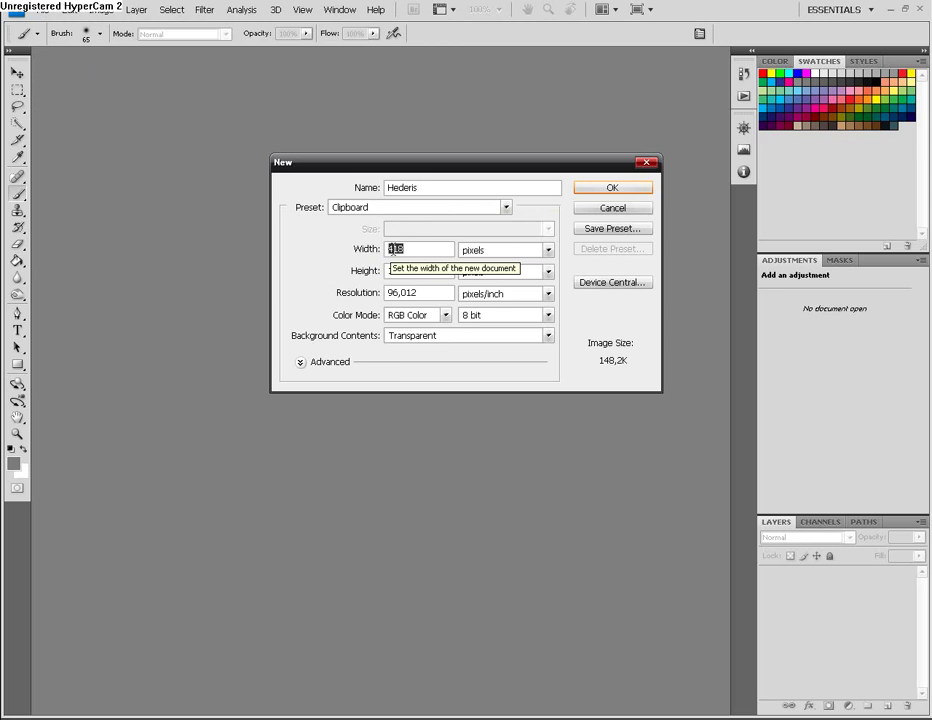
text(78)
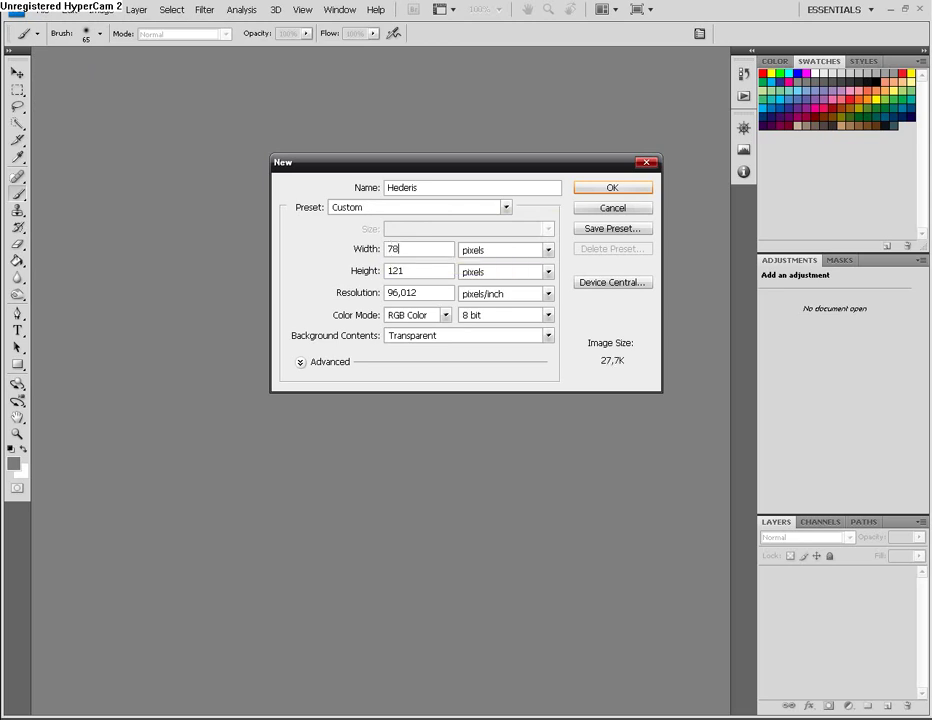
text(0)
click(380, 271)
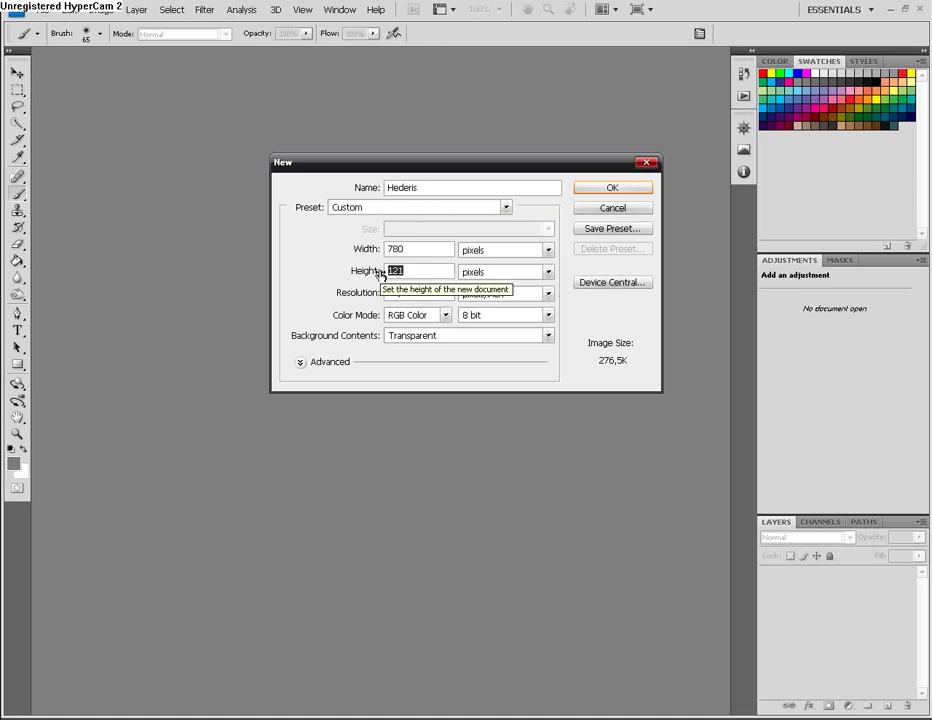
text(900)
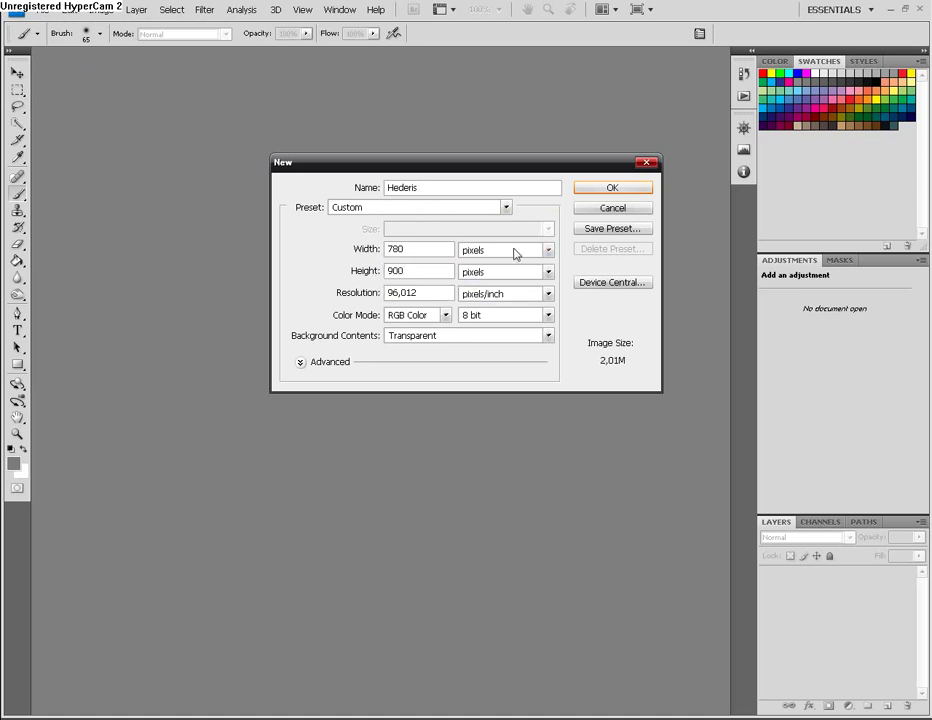
click(612, 190)
- Create the Hederis document and fill Layer 1 with medium grey using the Paint Bucket
click(607, 190)
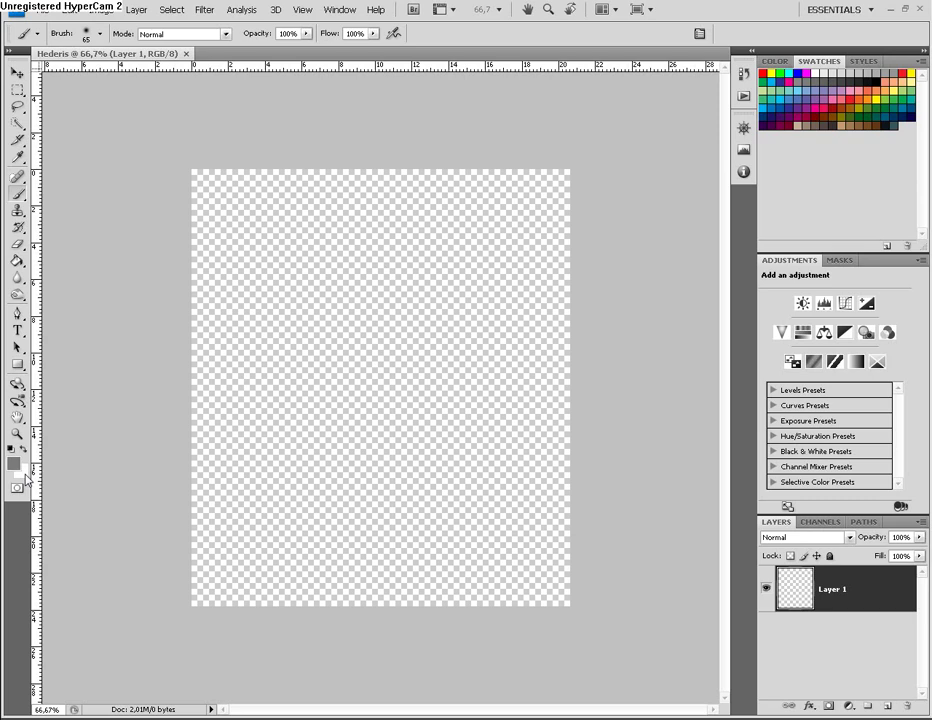
click(13, 463)
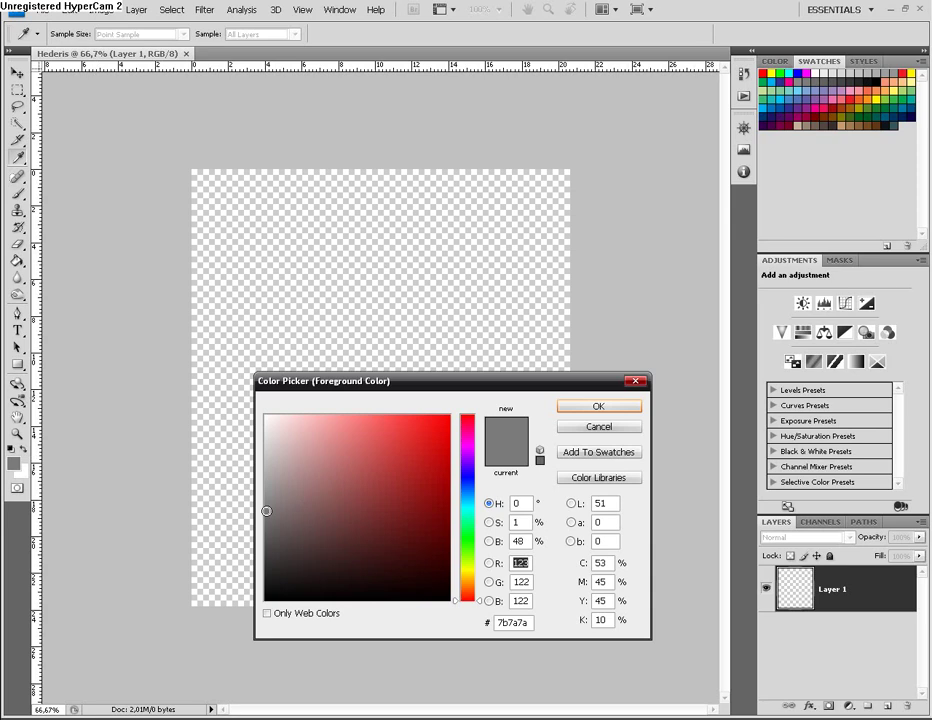
click(575, 408)
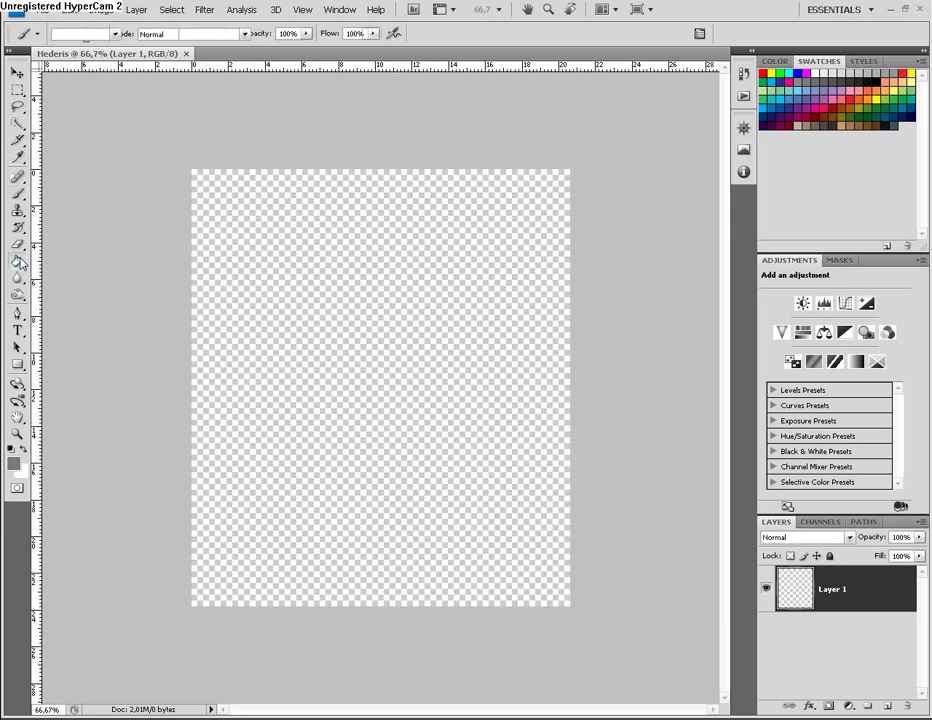
click(18, 262)
click(250, 308)
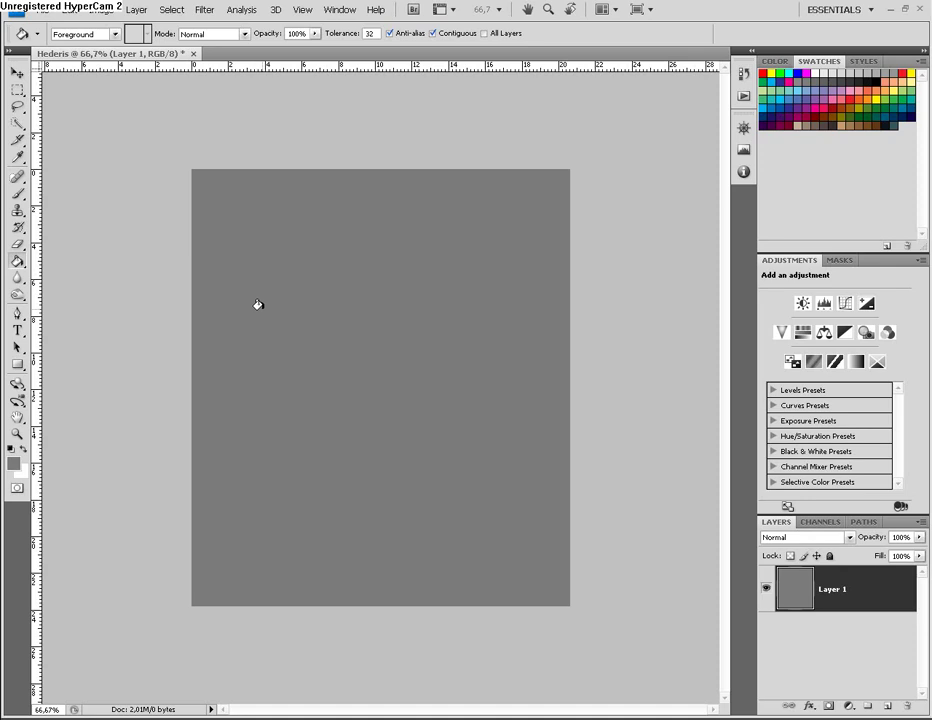
click(16, 70)
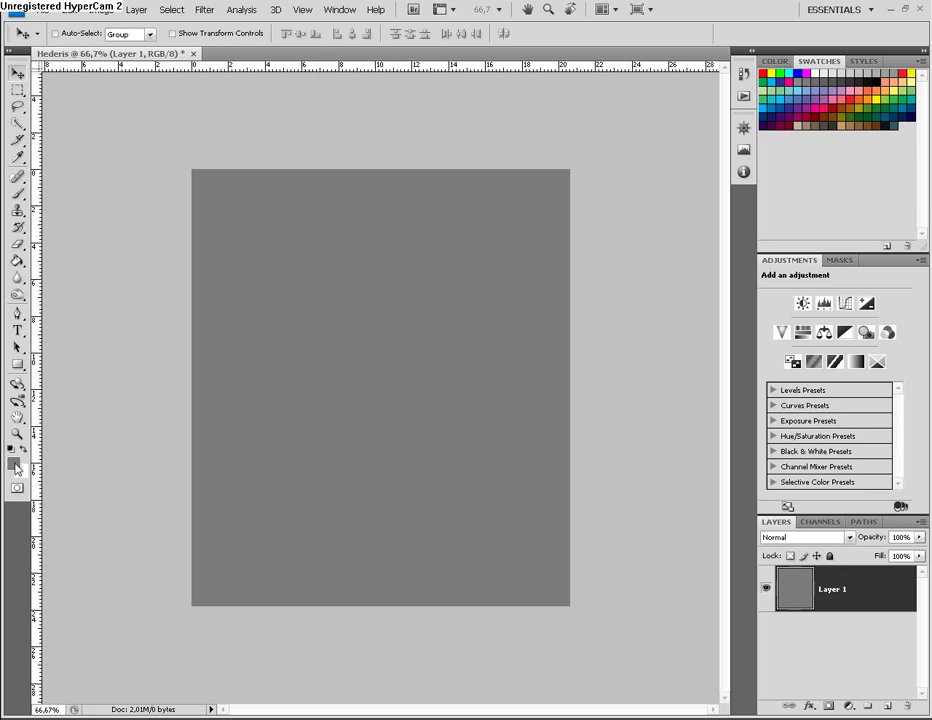
- Revisit the foreground colour picker, keeping the grey foreground colour
click(14, 464)
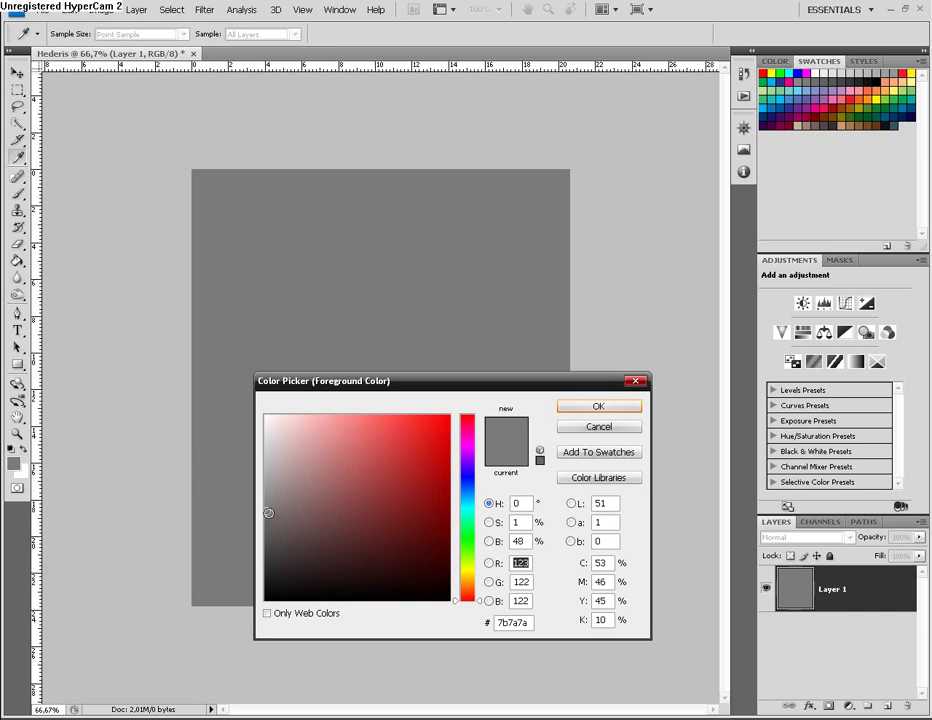
drag(268, 512, 265, 512)
key(Return)
key(v)
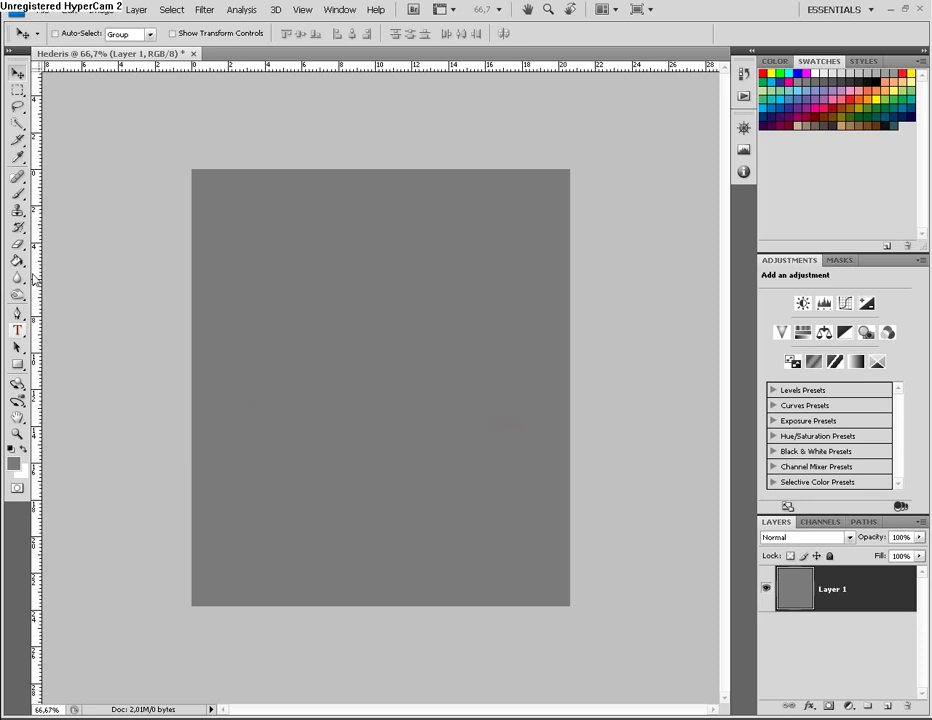
- Draw a vertical grey-to-white gradient from the top of the canvas downward
click(17, 262)
click(65, 258)
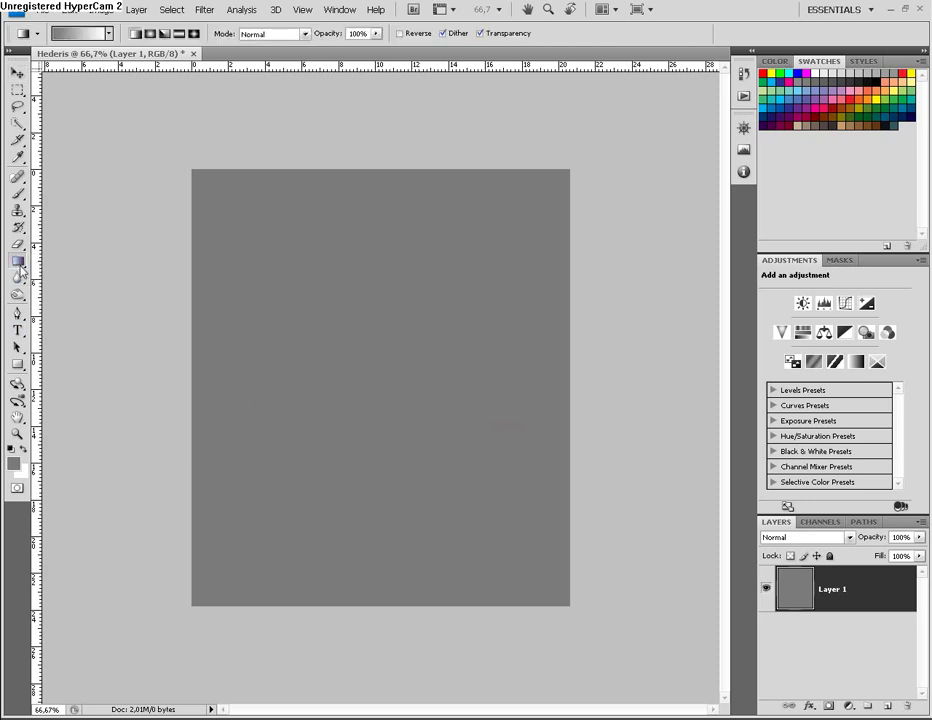
click(20, 265)
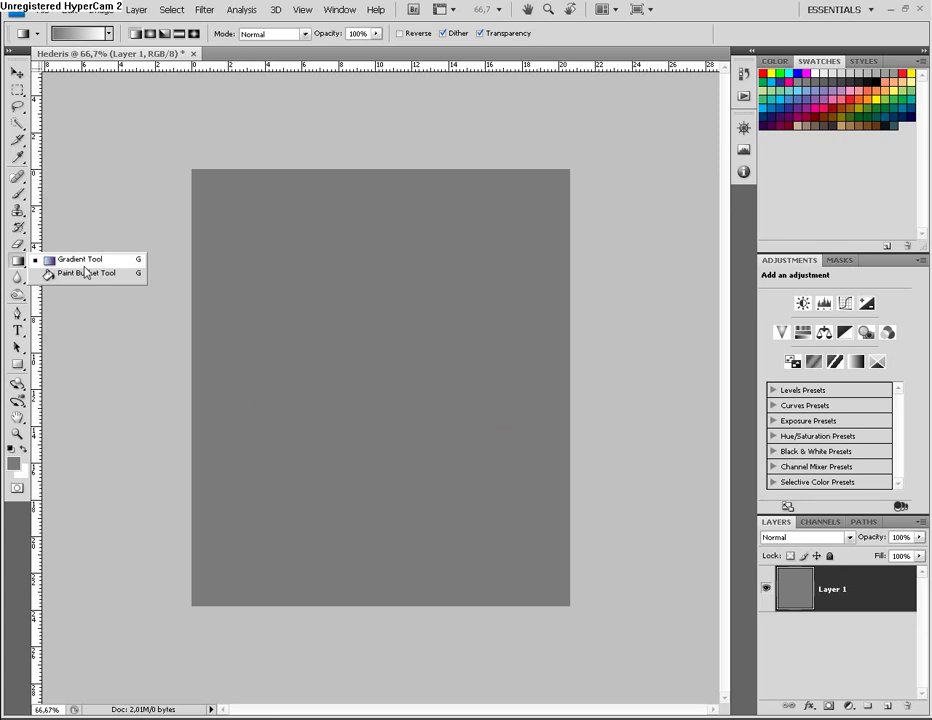
click(82, 262)
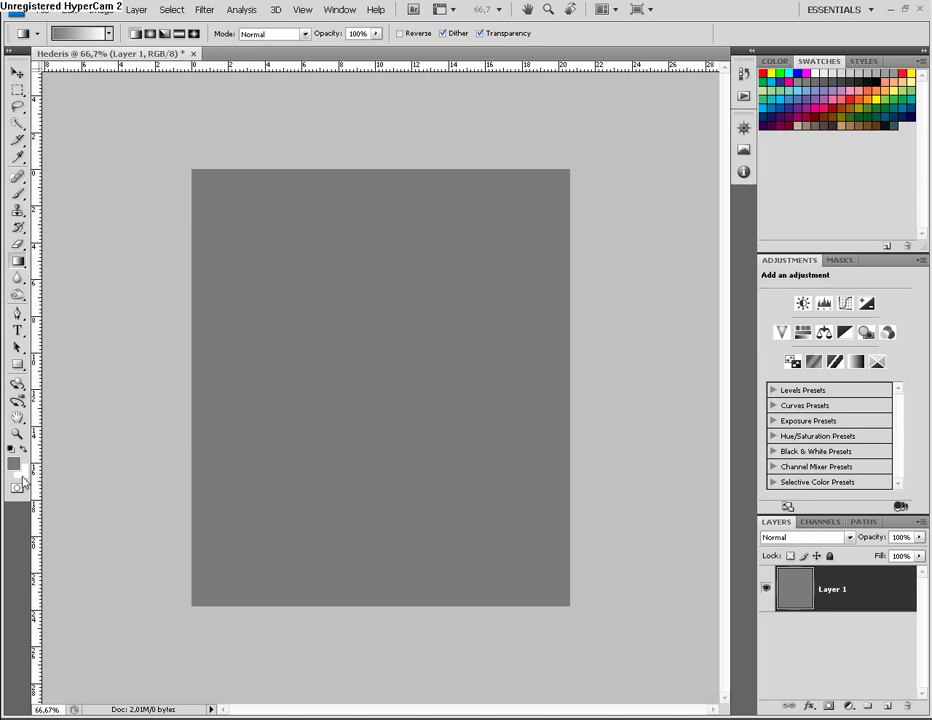
drag(367, 170, 368, 456)
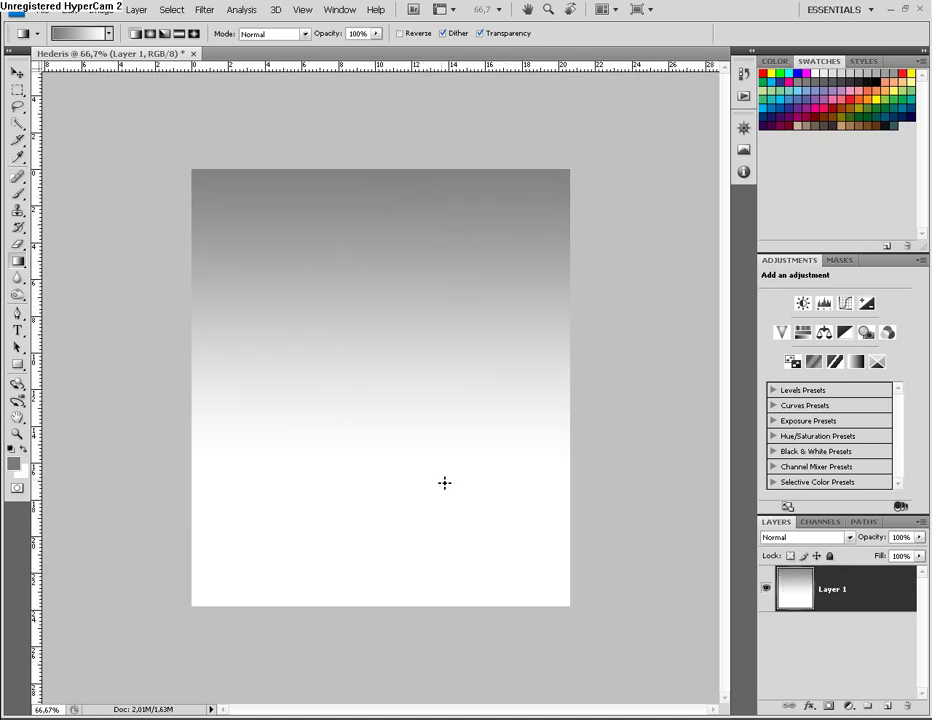
click(21, 246)
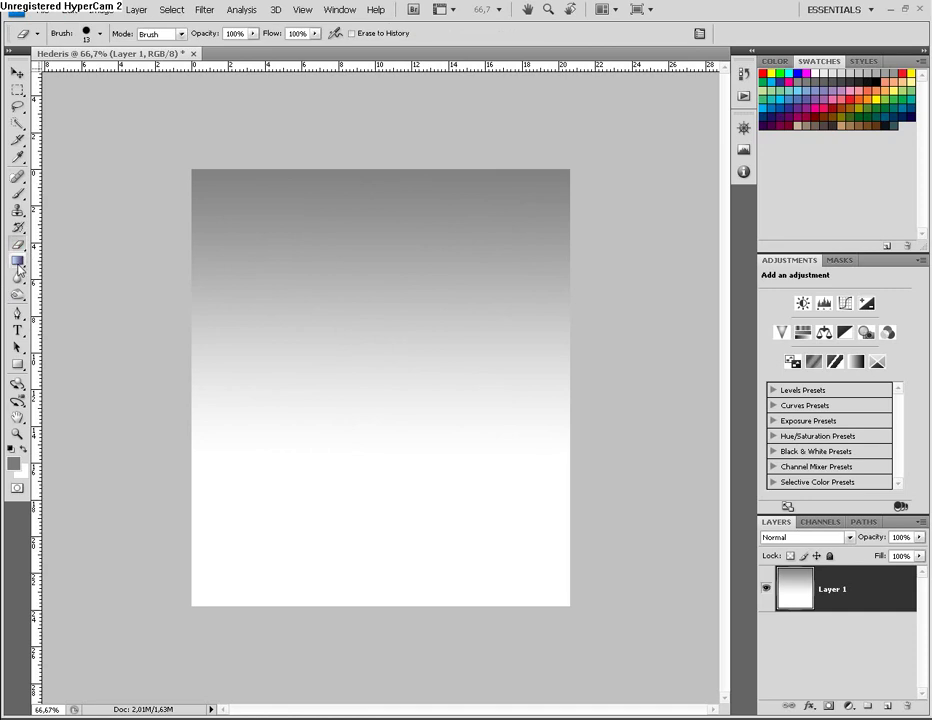
- Refill the gradient bands with flat grey, restoring a solid grey canvas
click(17, 260)
click(60, 272)
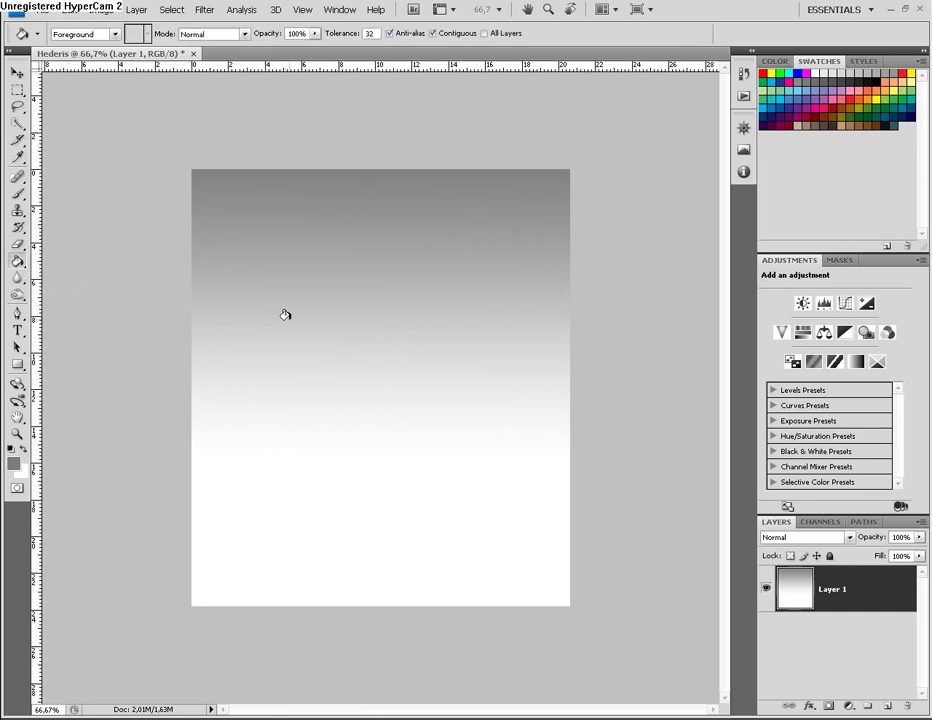
click(354, 298)
click(287, 431)
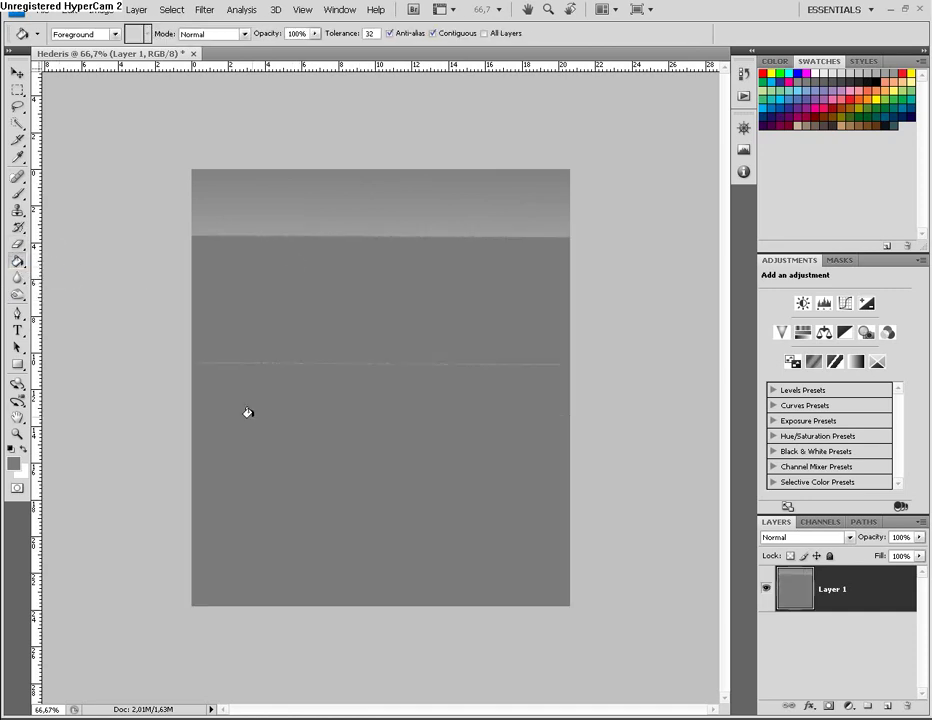
click(287, 231)
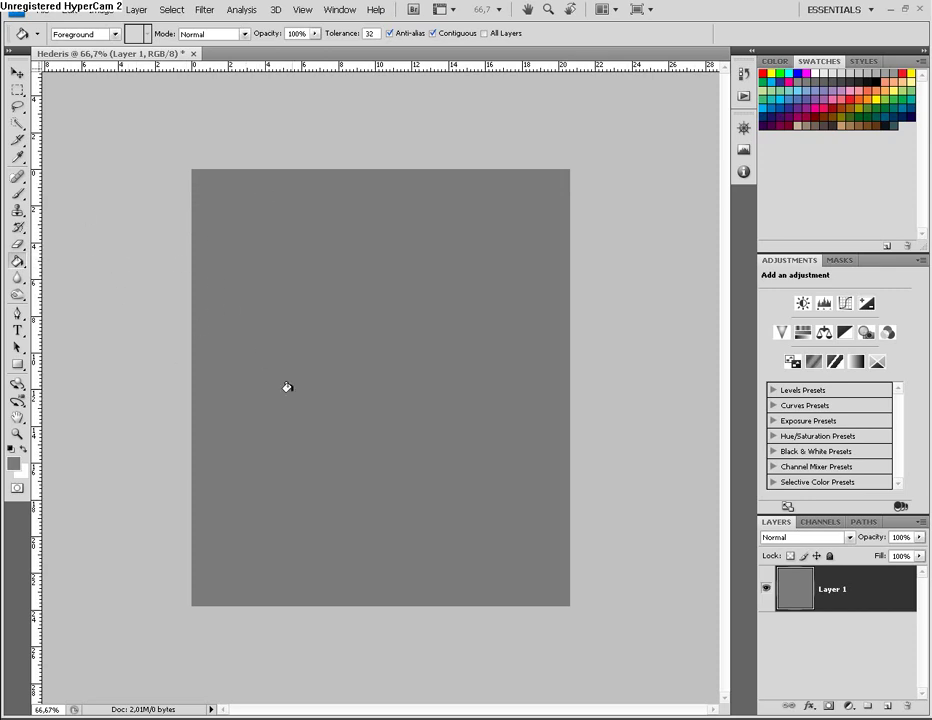
right_click(18, 261)
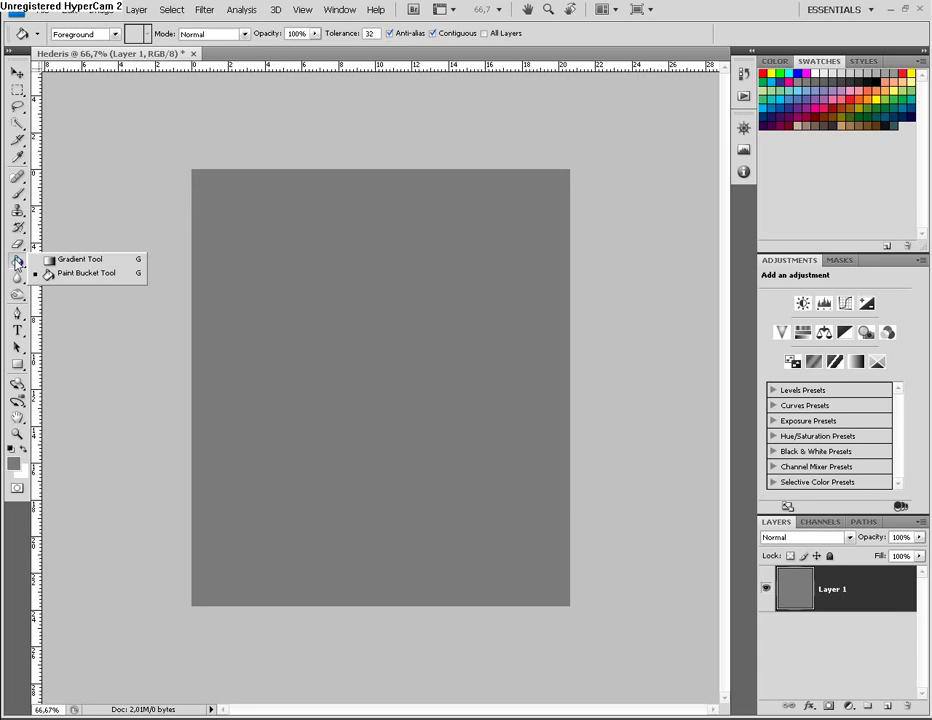
right_click(19, 263)
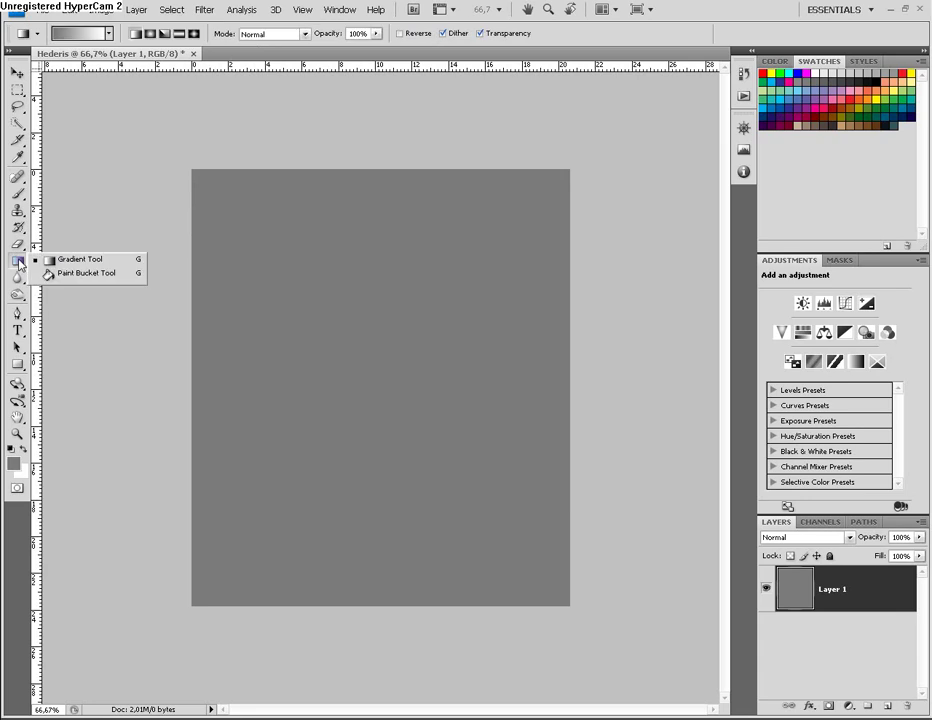
click(82, 276)
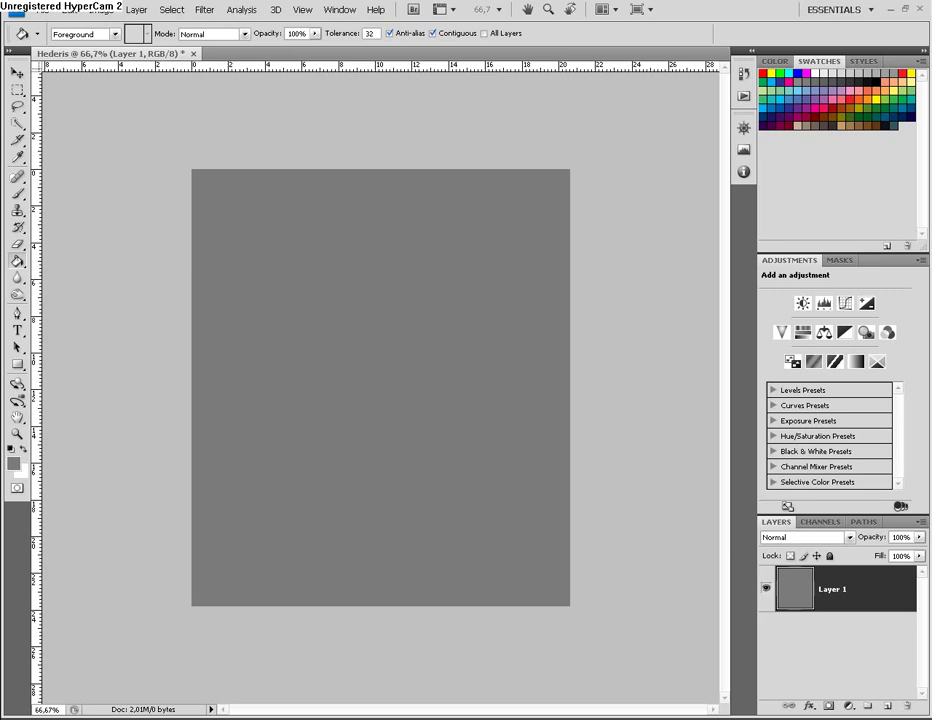
- Select the Move tool and bring the headerim image folder alongside Photoshop
click(17, 73)
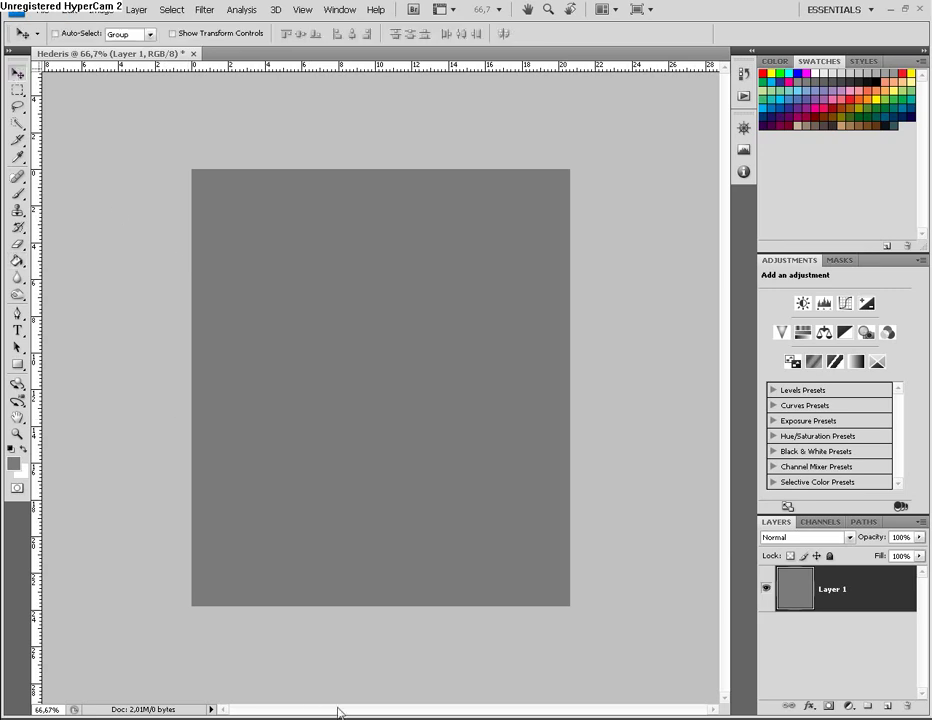
key(alt+Tab)
scroll(430, 615, up, 2)
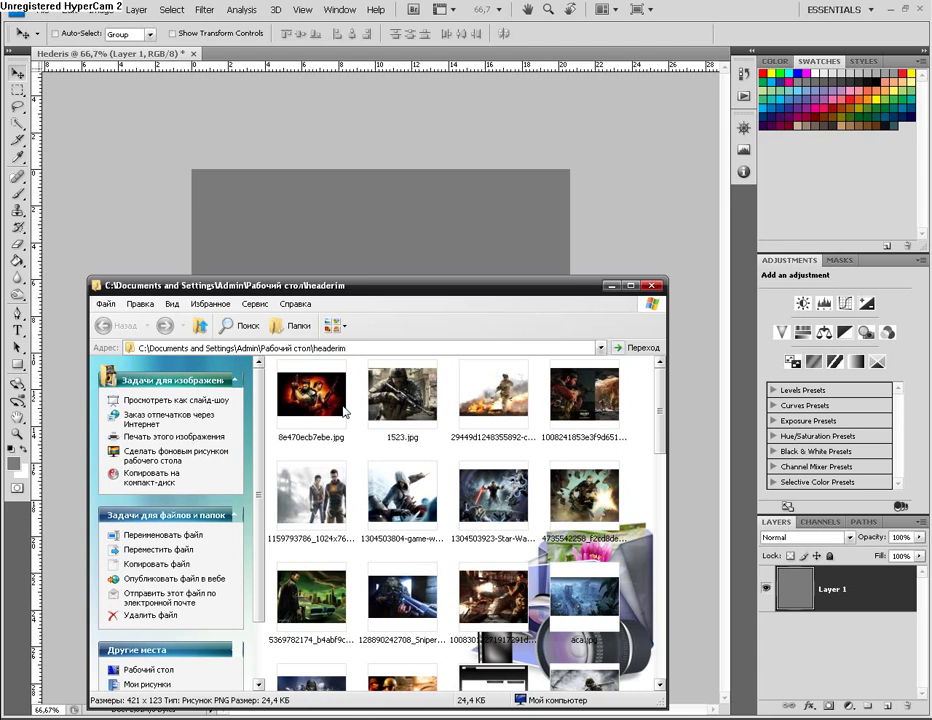
- Drag 8e470ecb7ebe.jpg and then L4D.png from the headerim folder into Photoshop
click(310, 394)
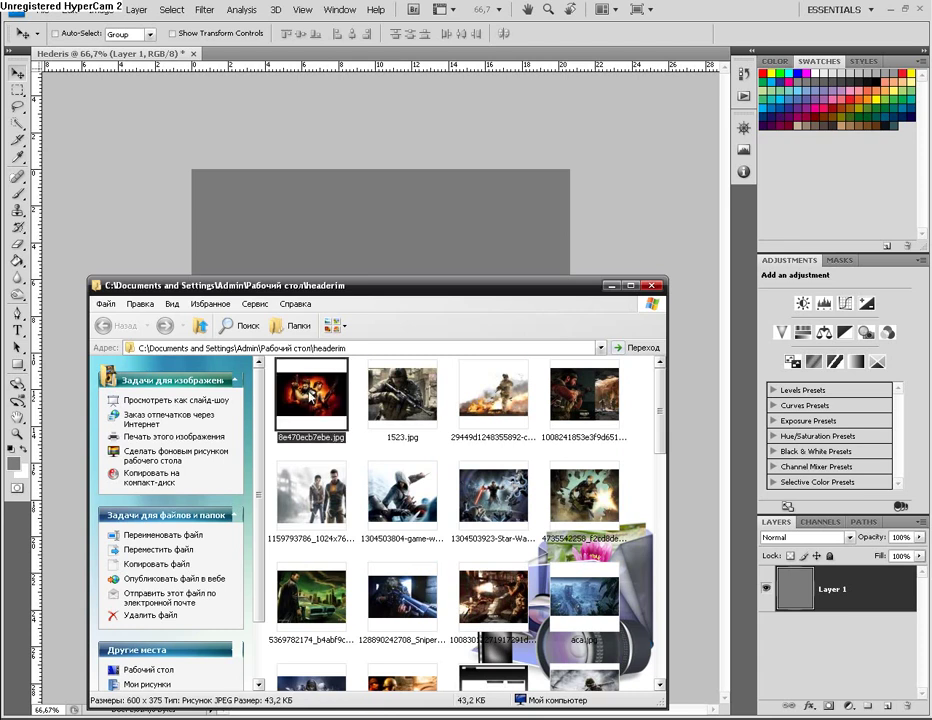
mouse_move(316, 396)
mouse_down()
mouse_move(272, 97)
mouse_move(249, 166)
mouse_up()
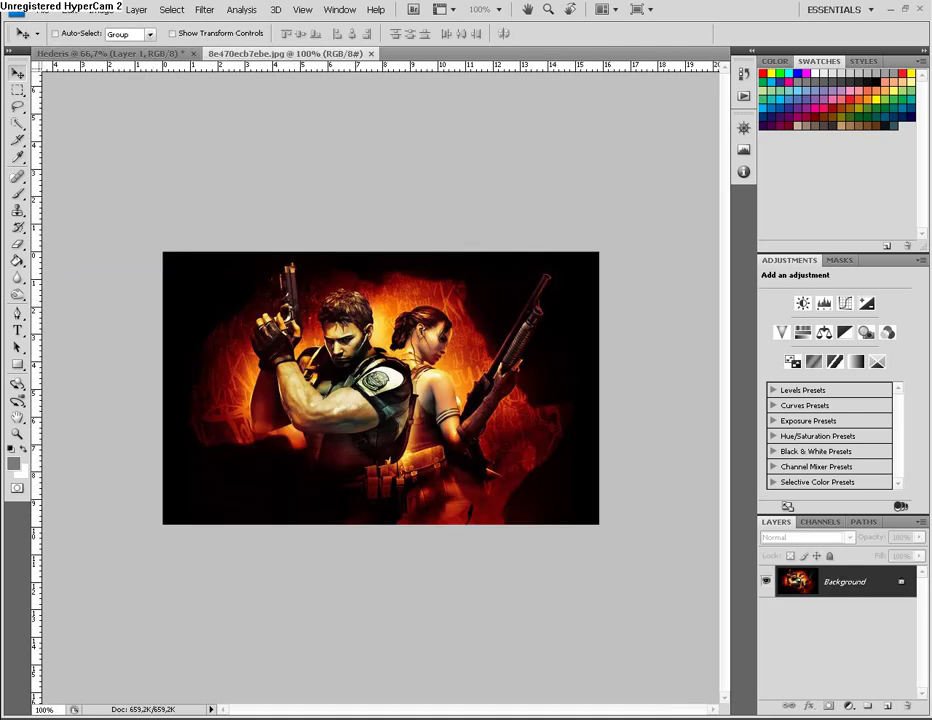
key(alt+Tab)
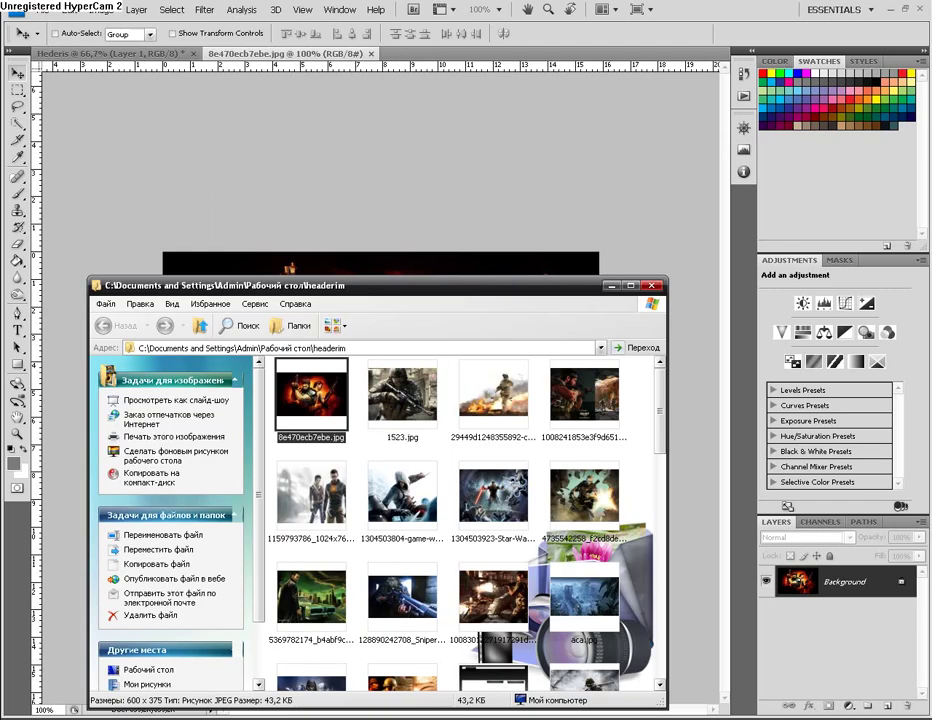
scroll(295, 467, down, 5)
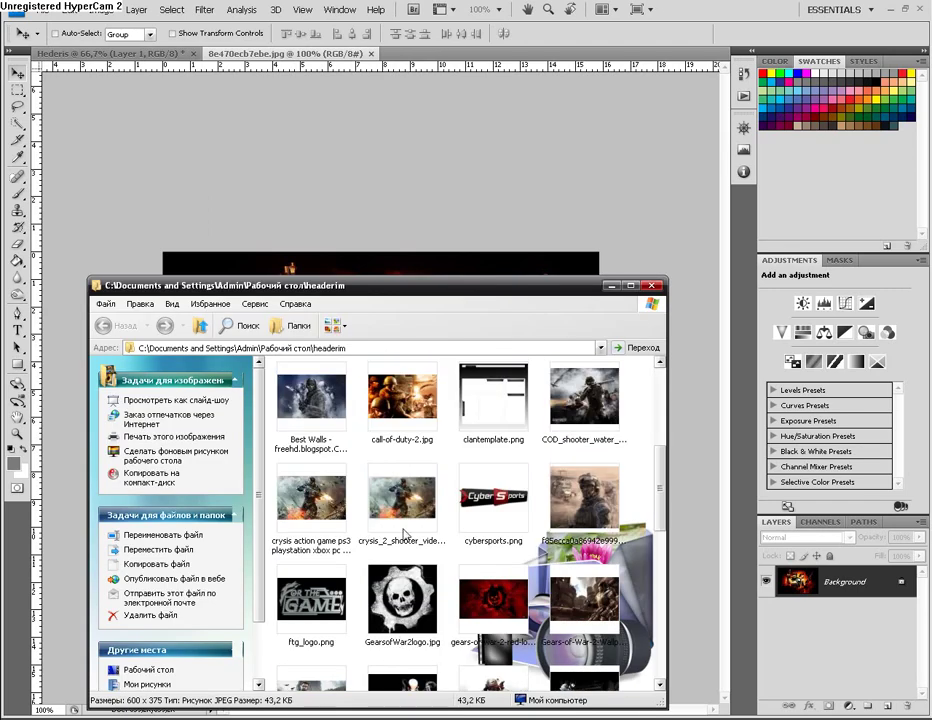
scroll(447, 545, down, 2)
scroll(450, 546, down, 1)
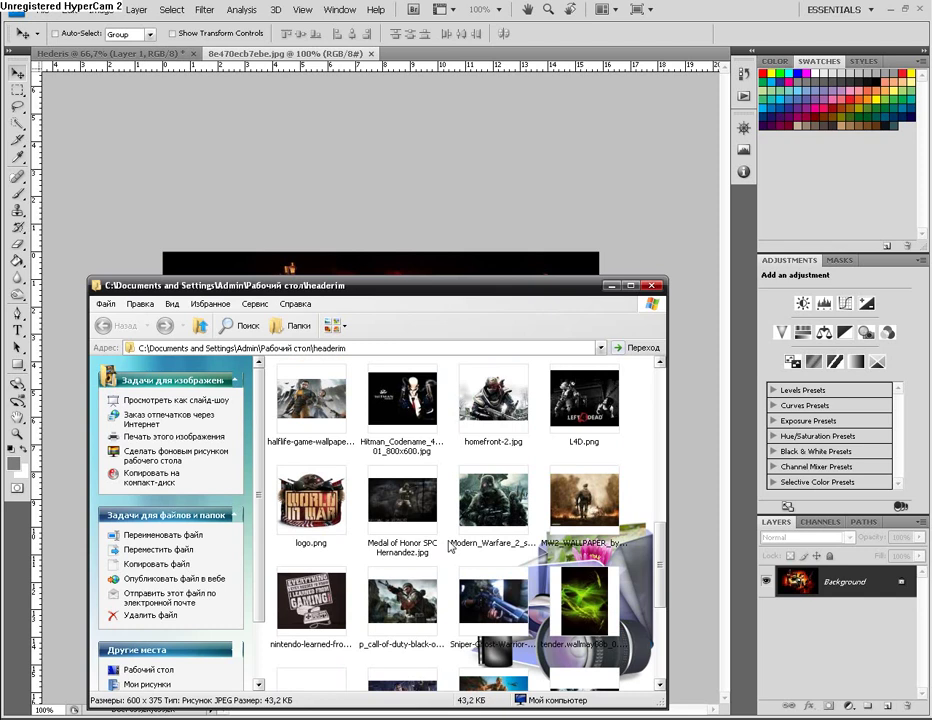
click(425, 410)
click(585, 410)
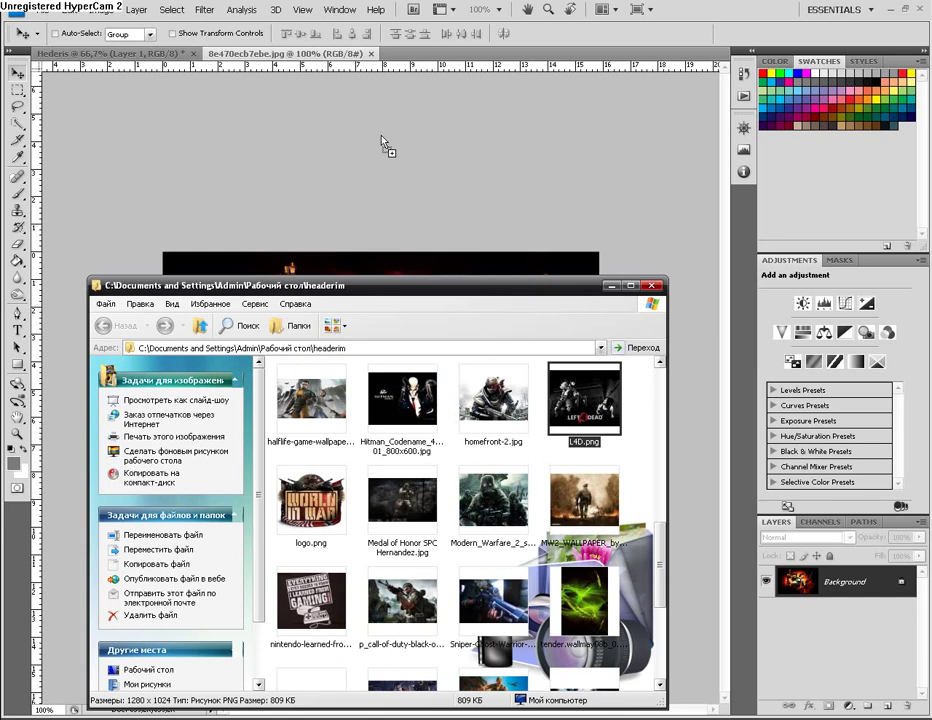
drag(381, 142, 383, 144)
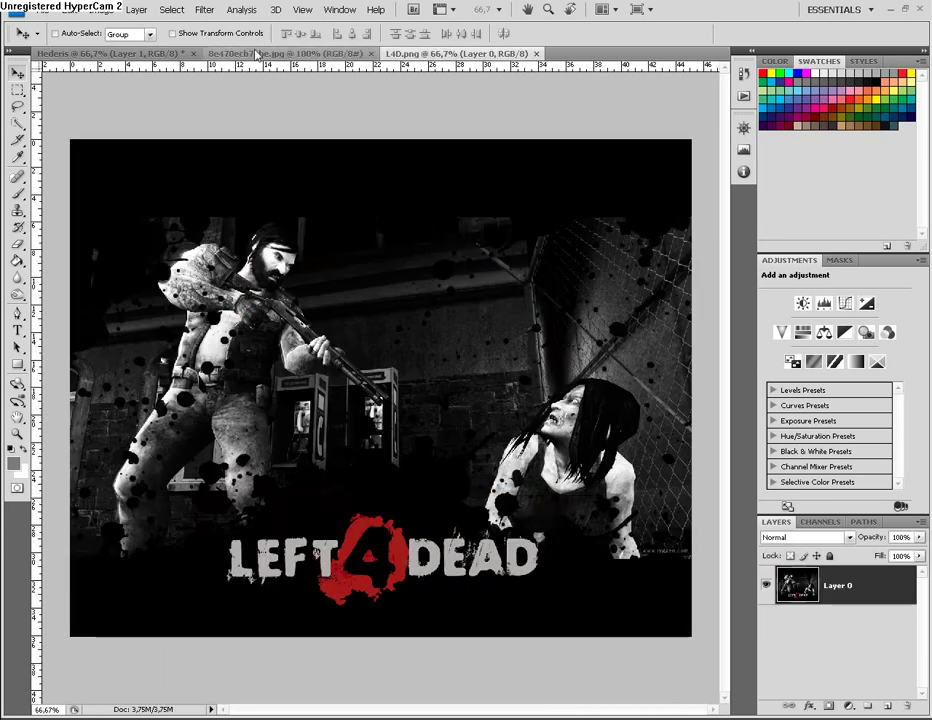
- Resize 8e470ecb7ebe.jpg to 390 × 200 pixels via Image Size
click(257, 53)
click(100, 9)
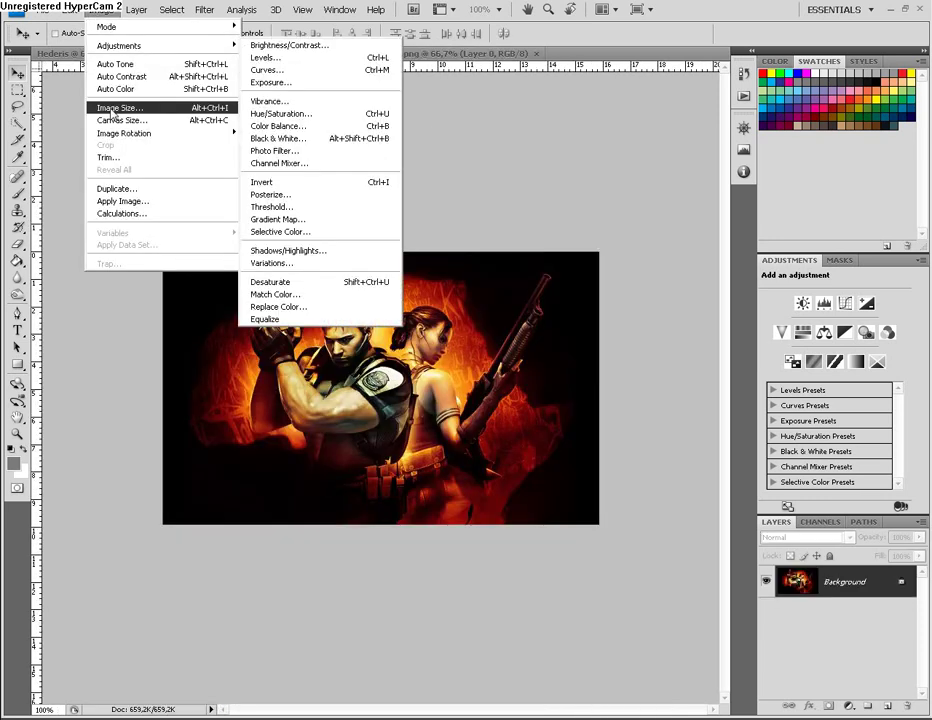
click(117, 108)
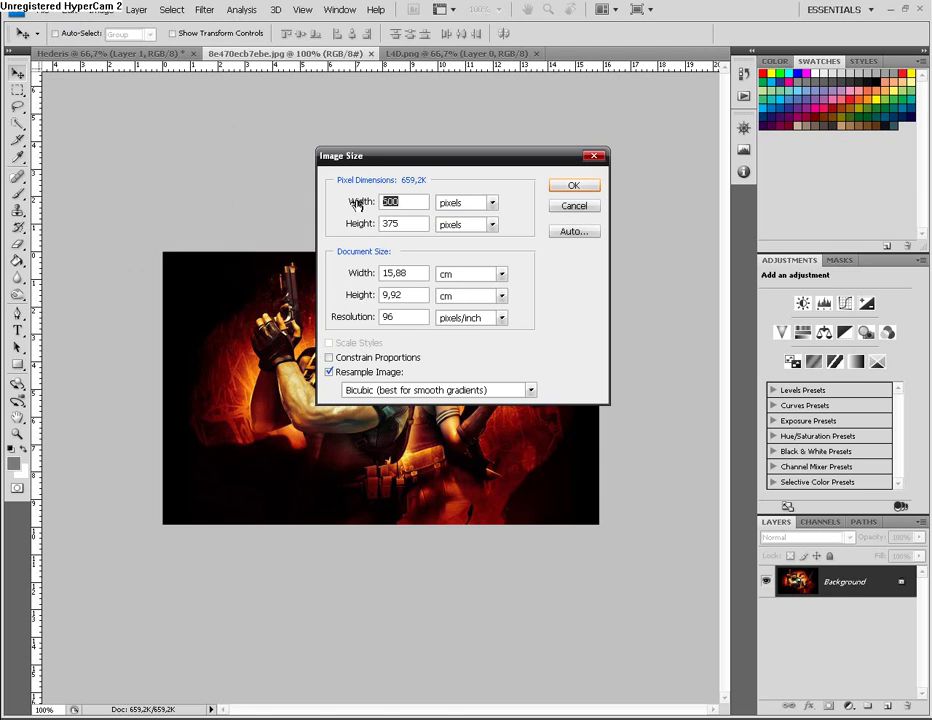
text(3)
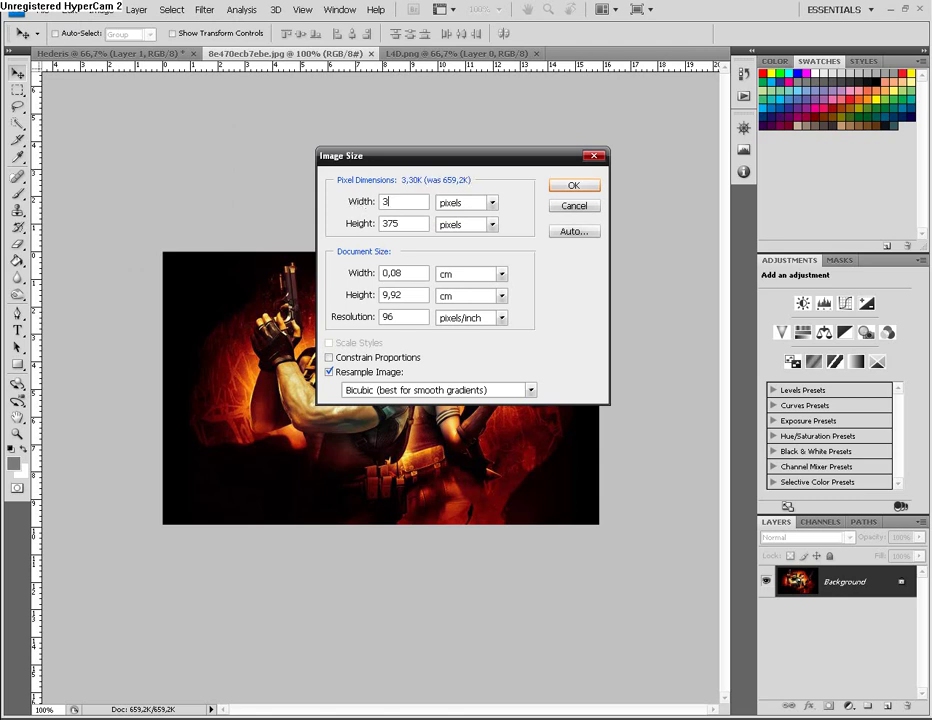
text(90)
key(Tab)
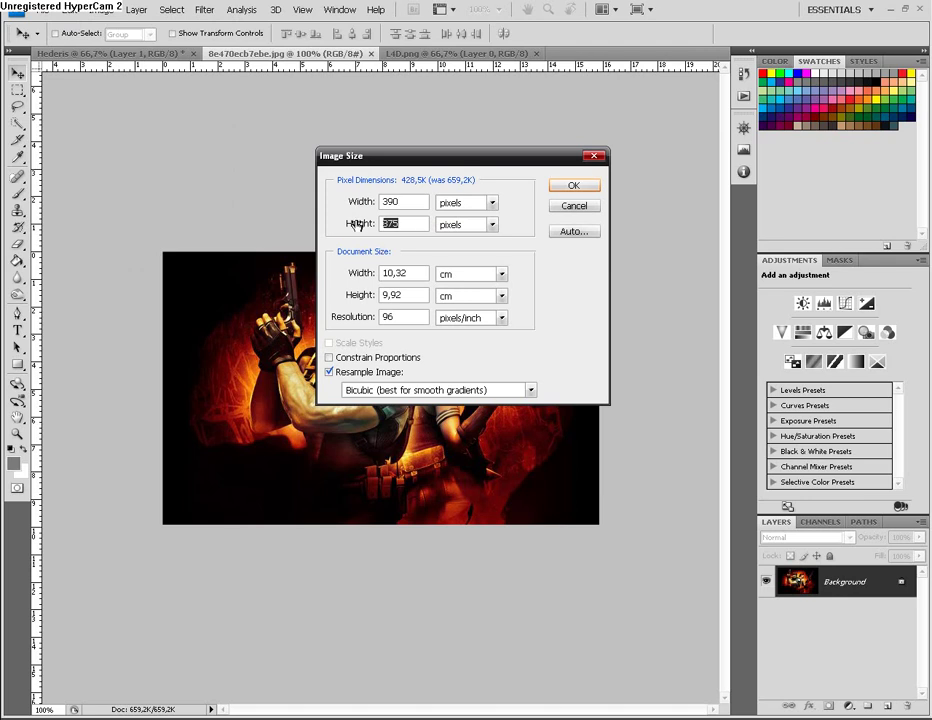
text(200)
click(564, 187)
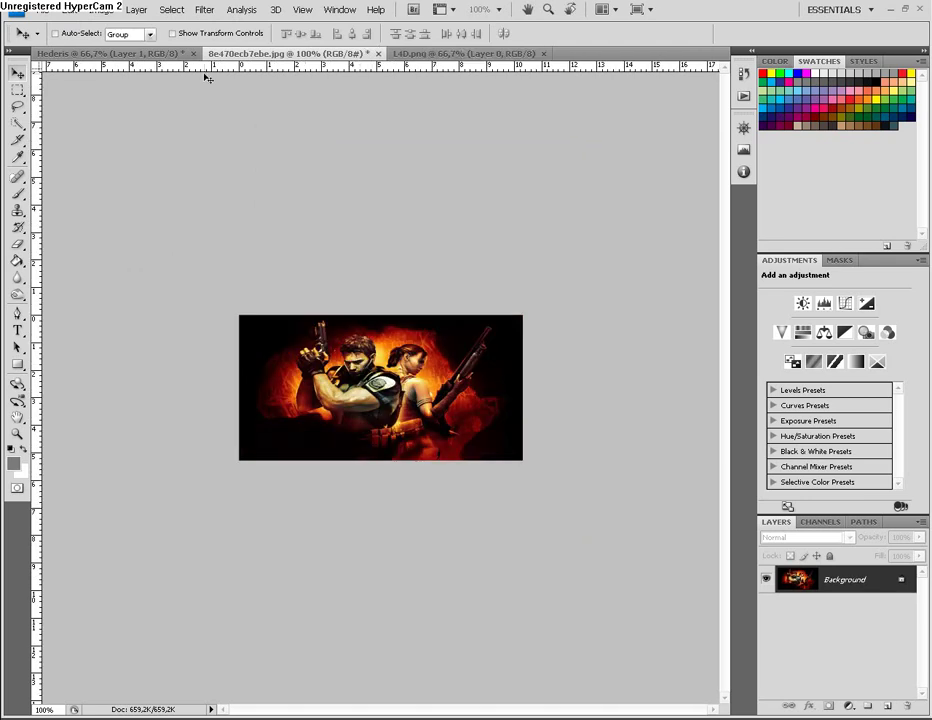
- Resize L4D.png from 1280 × 1024 to 390 × 200 pixels
click(435, 55)
click(100, 9)
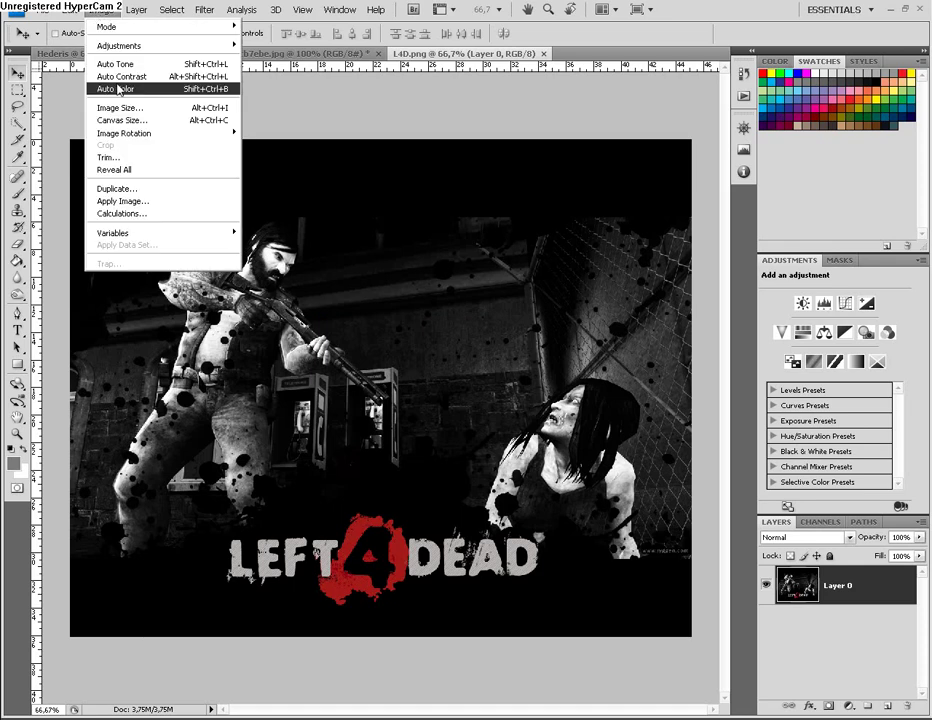
click(112, 108)
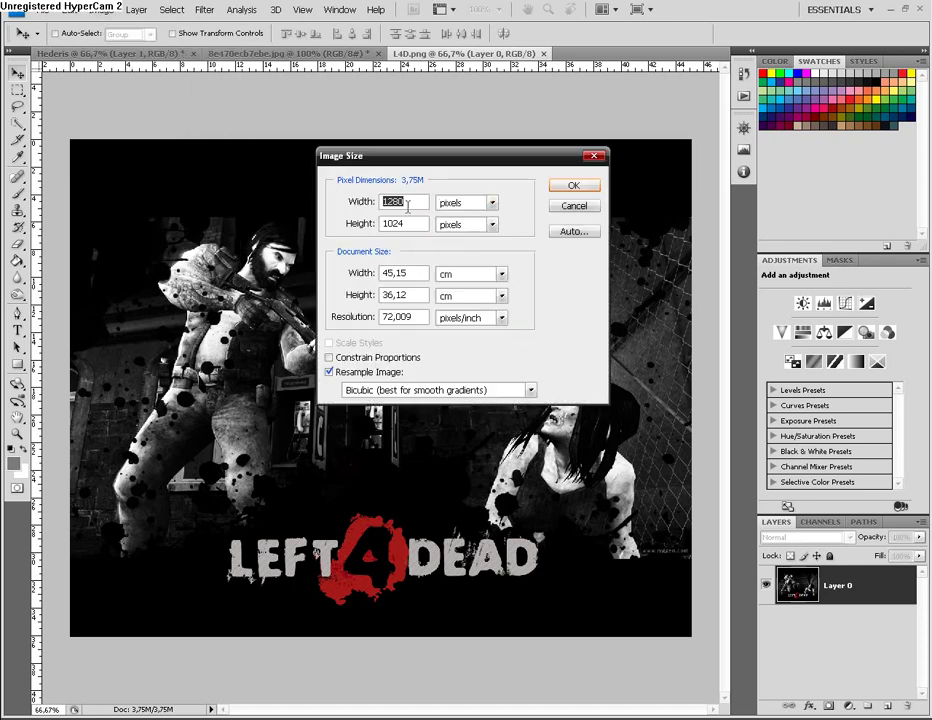
click(95, 14)
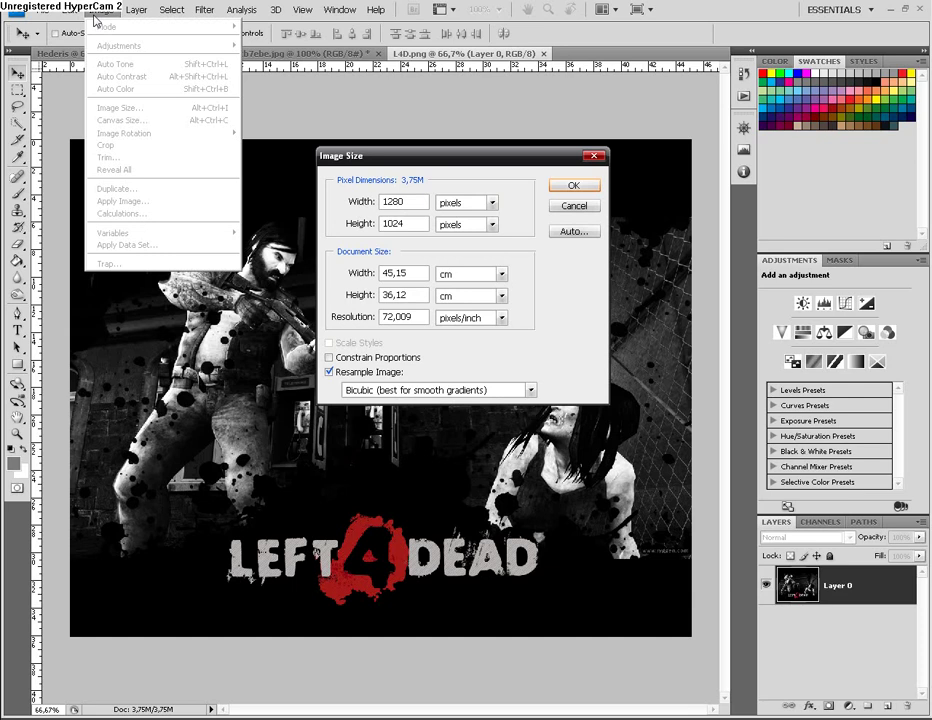
click(409, 200)
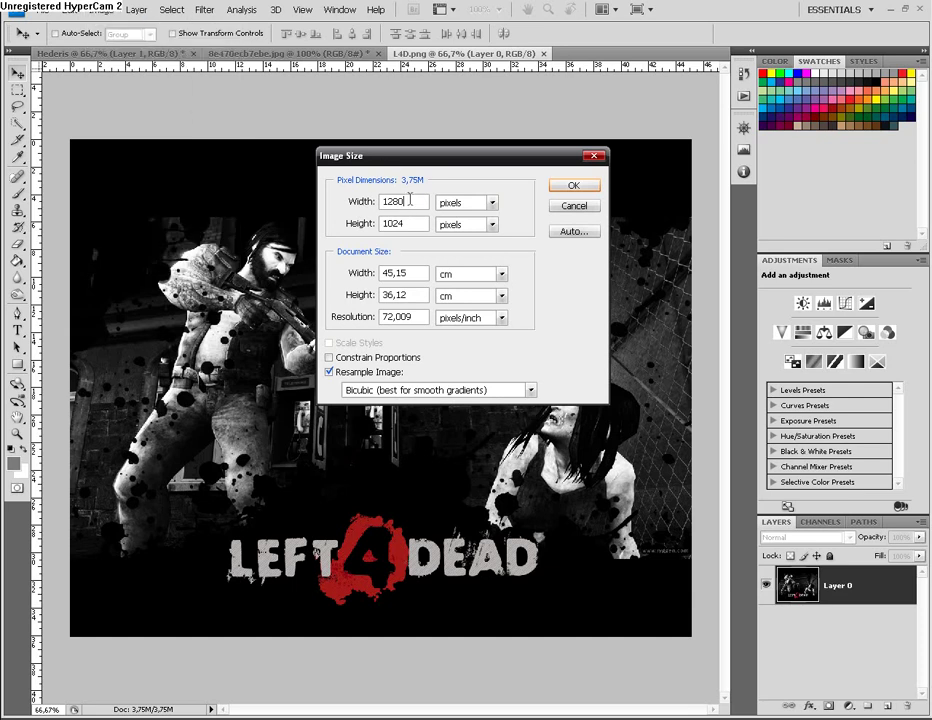
drag(409, 200, 364, 201)
text(9)
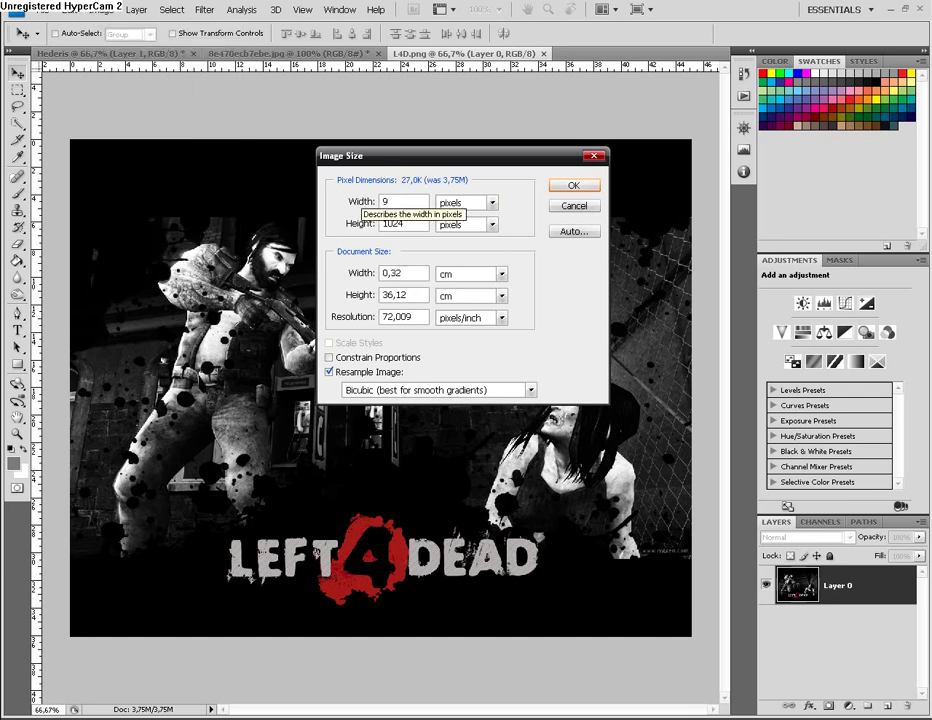
key(BackSpace)
text(390)
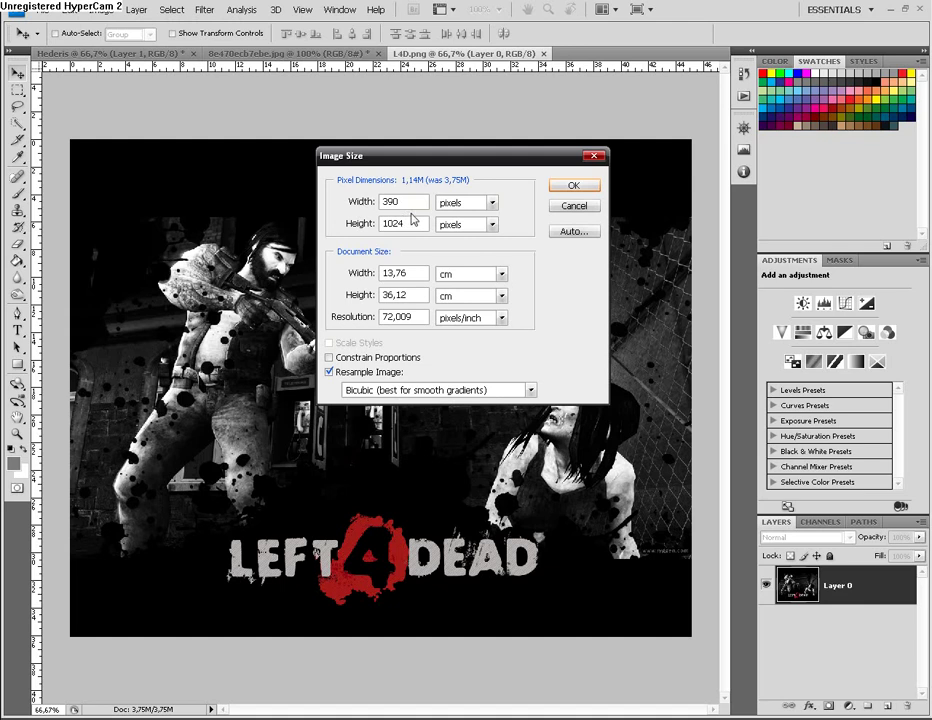
key(Tab)
text(200)
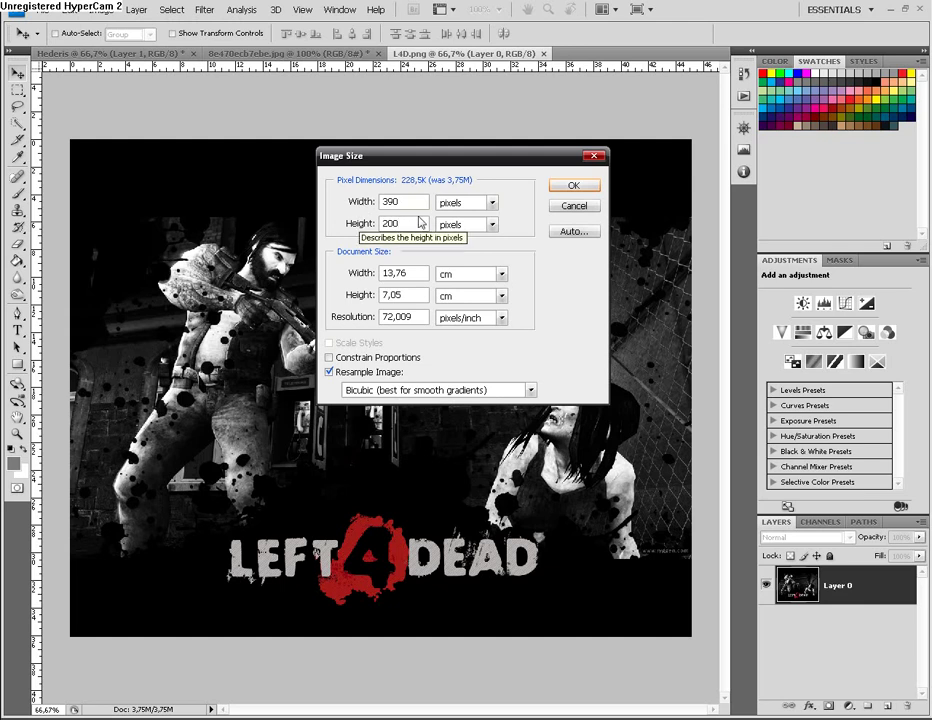
click(574, 186)
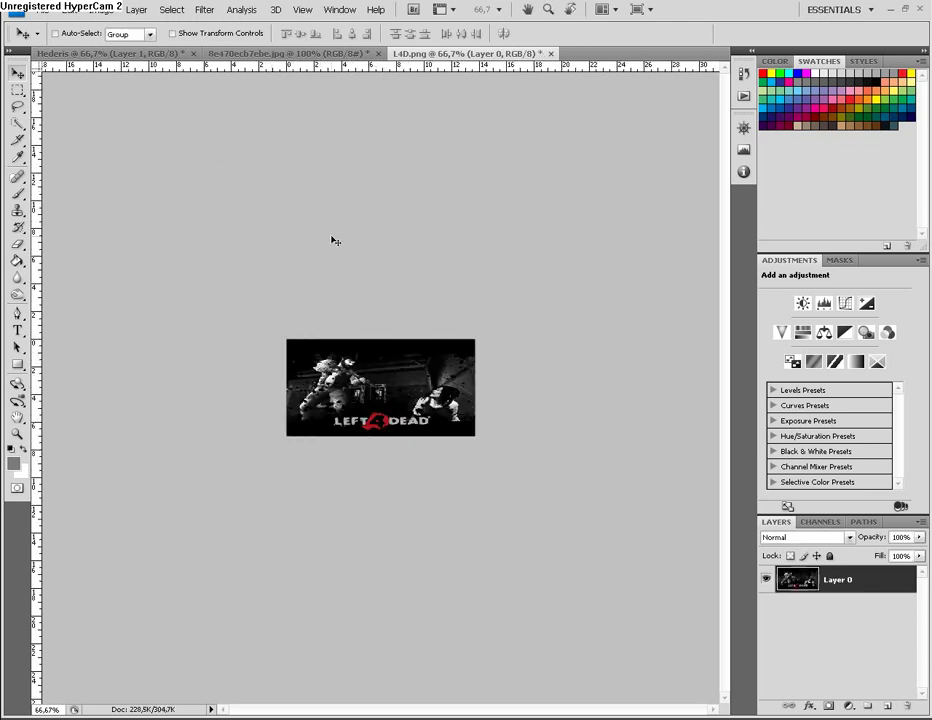
- Float the 8e470ecb7ebe.jpg and L4D.png documents in their own windows, then minimize them
click(222, 54)
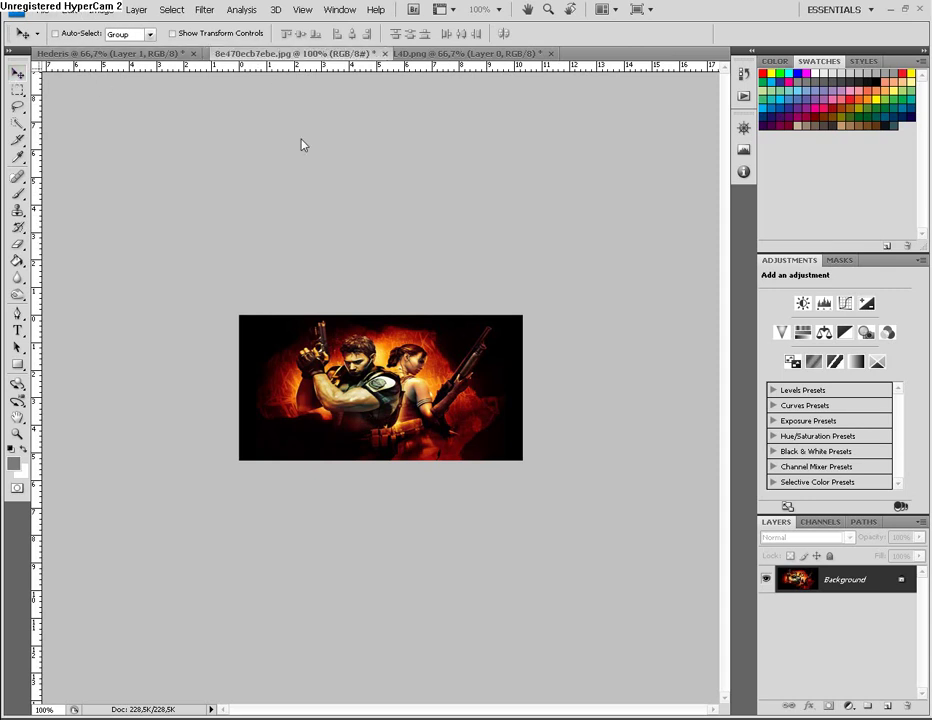
drag(250, 53, 300, 143)
click(300, 53)
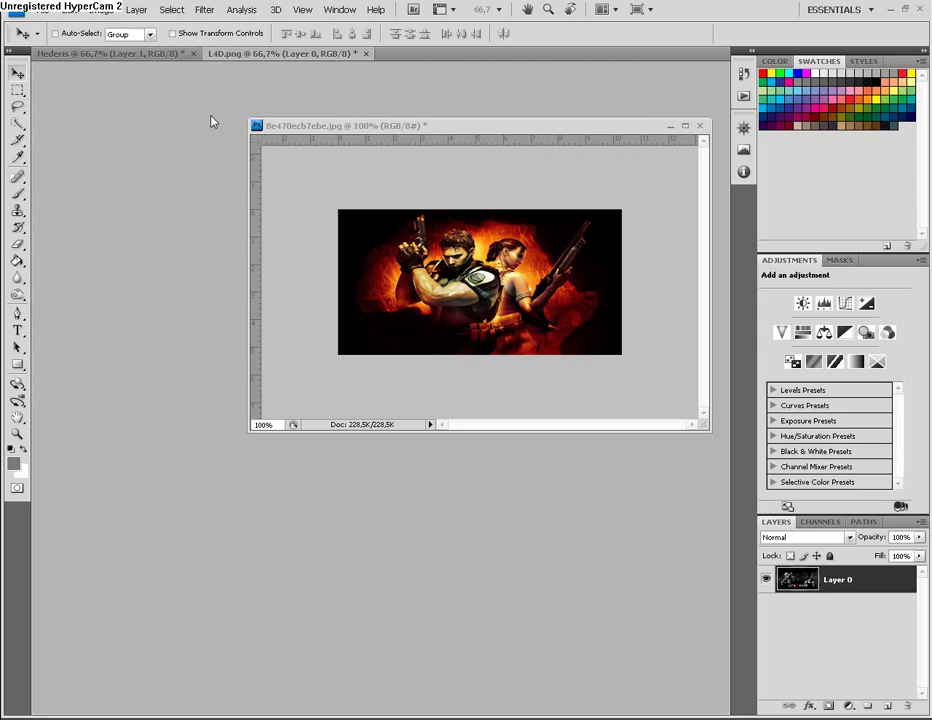
drag(251, 55, 212, 115)
drag(693, 98, 781, 98)
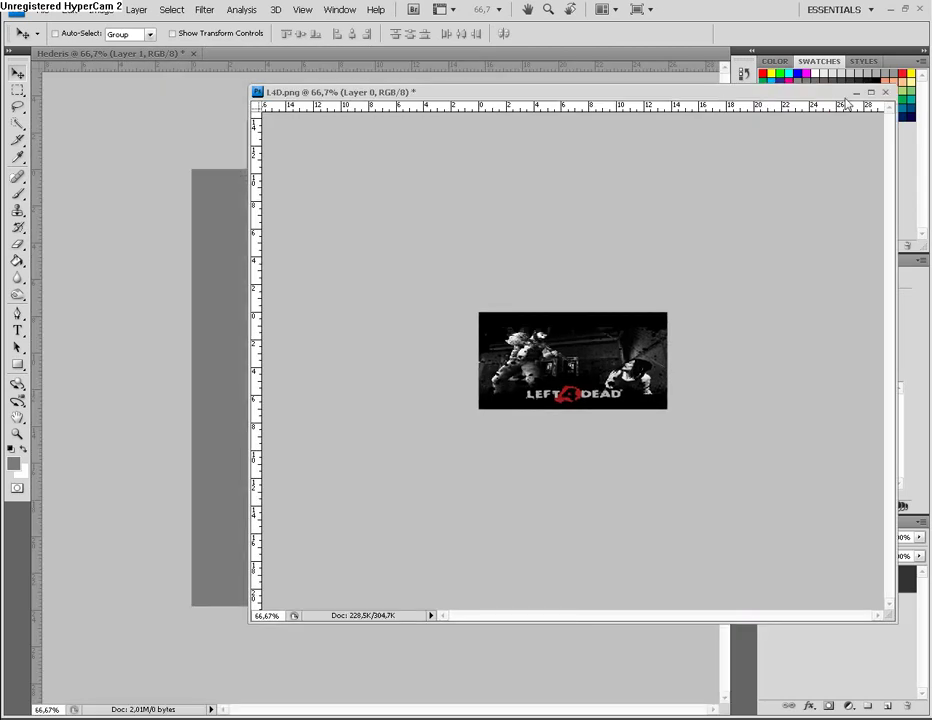
click(848, 98)
click(670, 126)
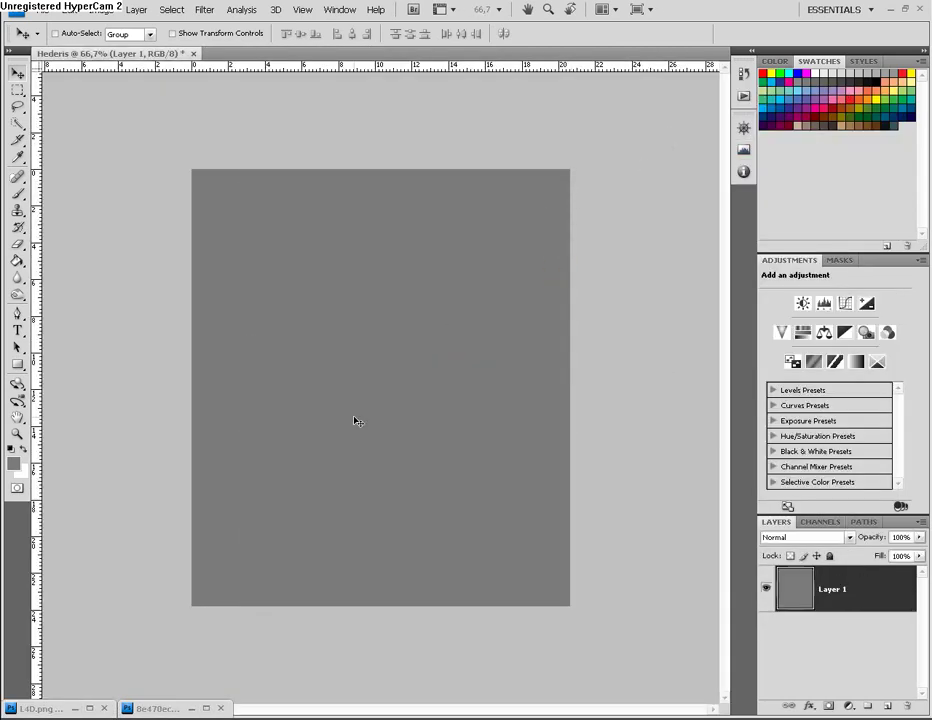
- Drag both game images onto the Hederis canvas as Layer 2 and Layer 3
double_click(166, 708)
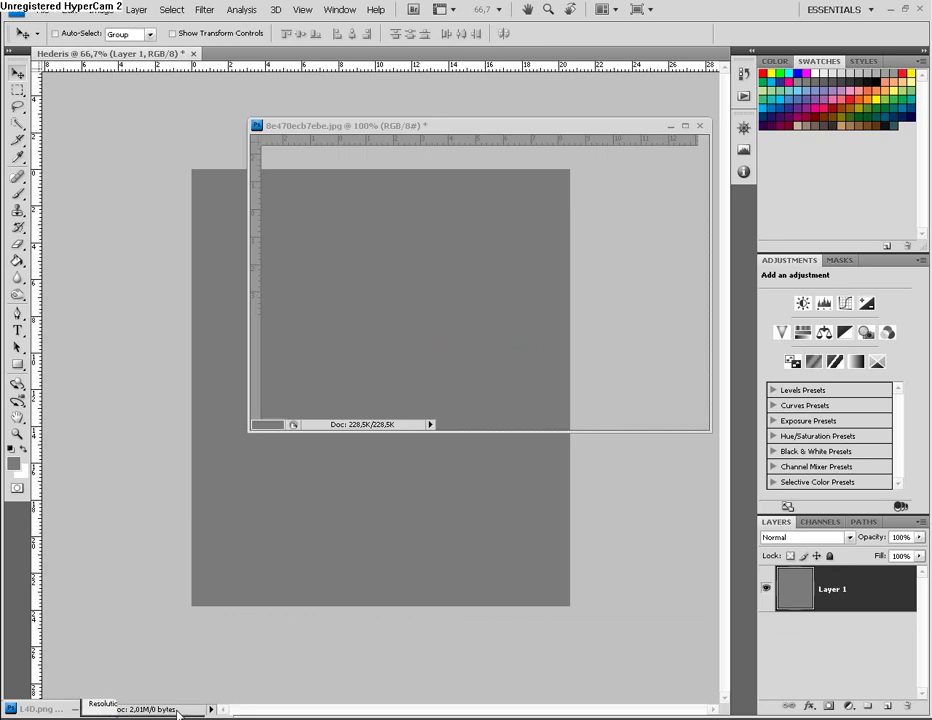
drag(330, 126, 577, 136)
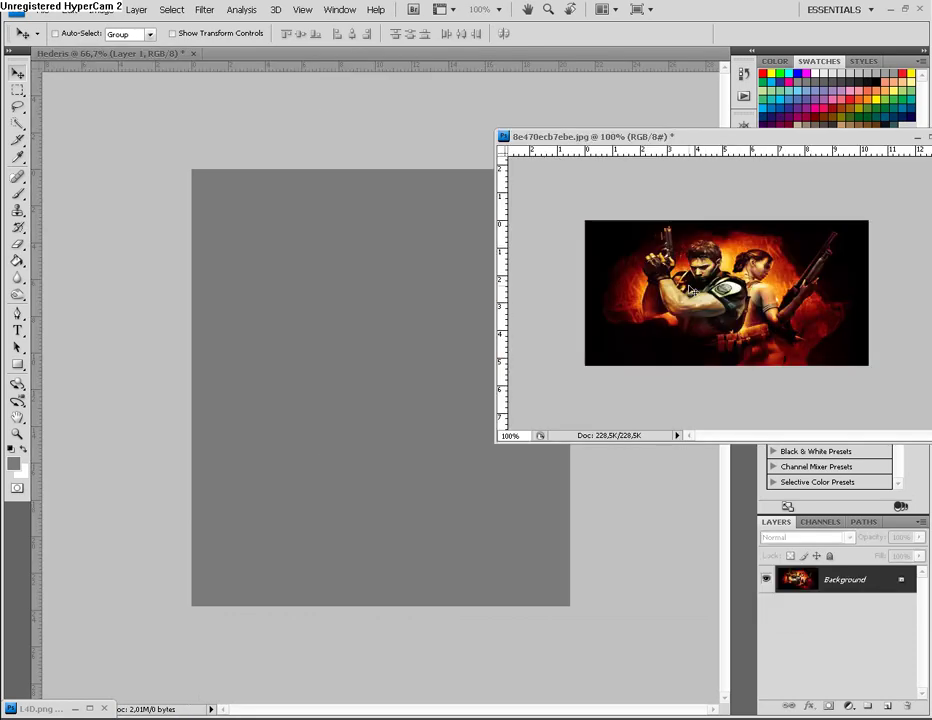
drag(537, 281, 301, 279)
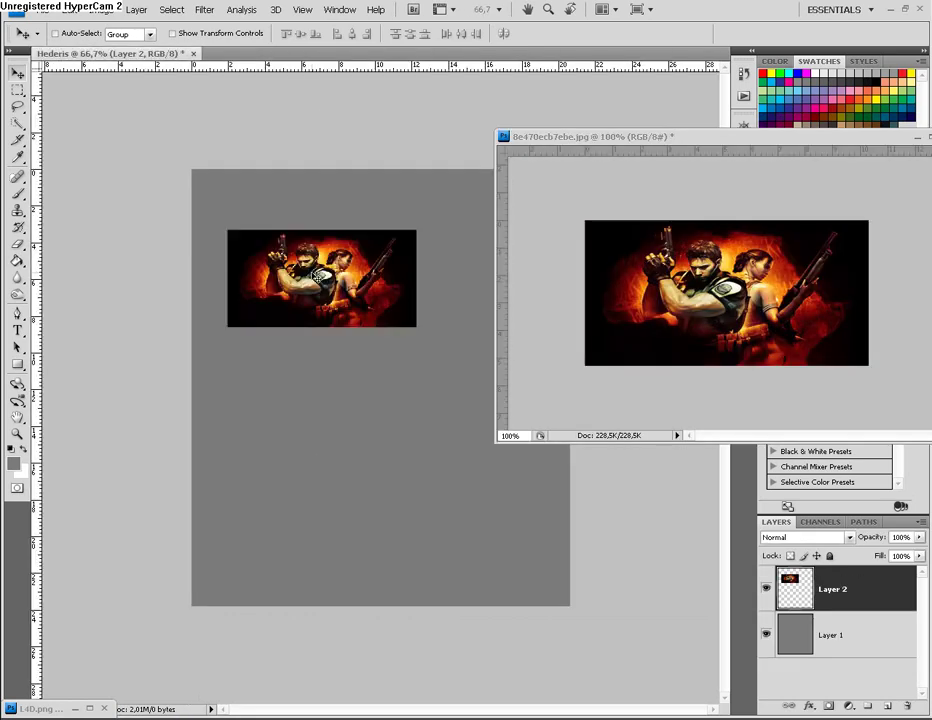
drag(753, 142, 523, 178)
click(686, 174)
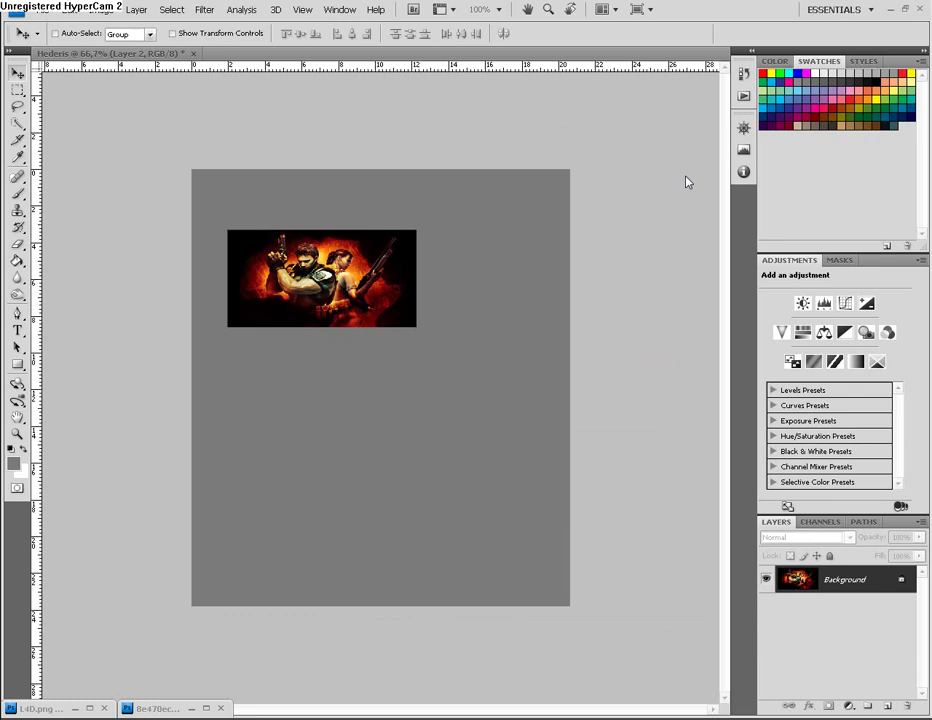
click(80, 708)
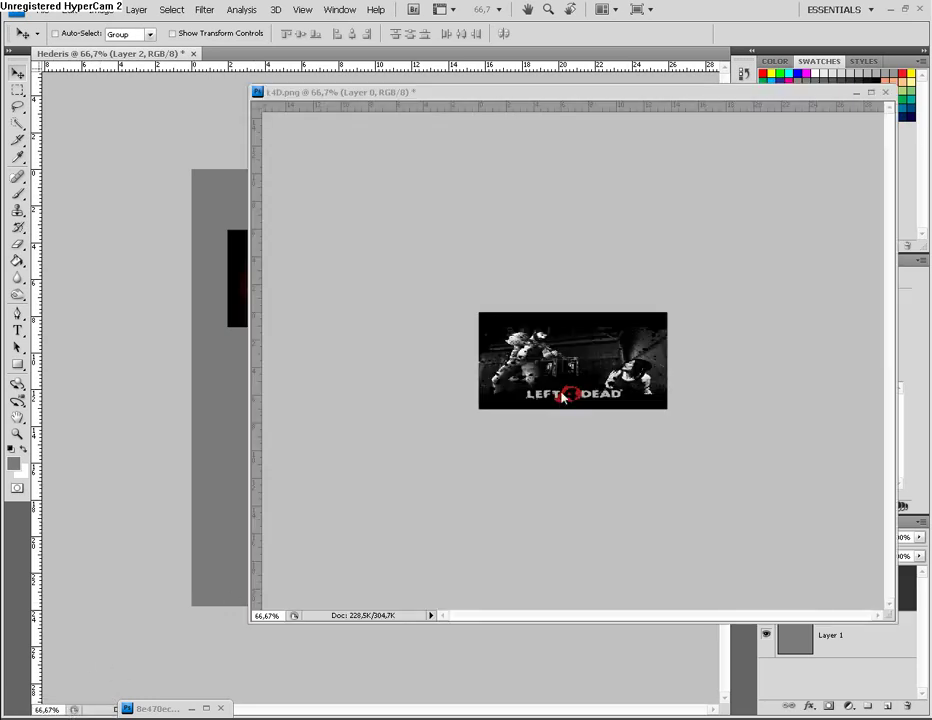
mouse_move(593, 365)
mouse_down()
mouse_move(198, 451)
mouse_move(210, 443)
mouse_up()
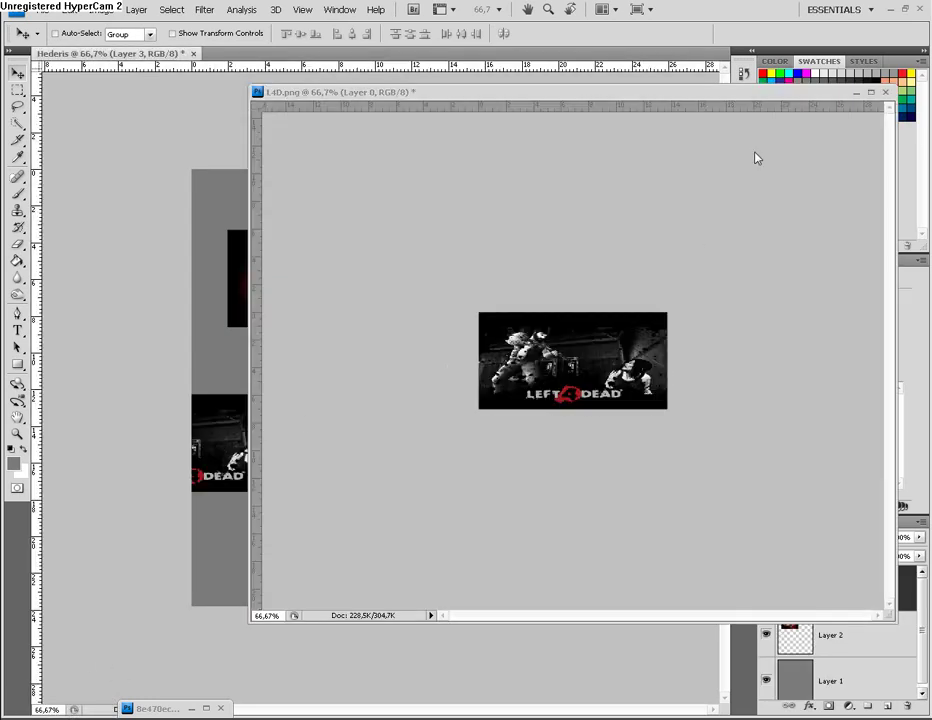
click(855, 93)
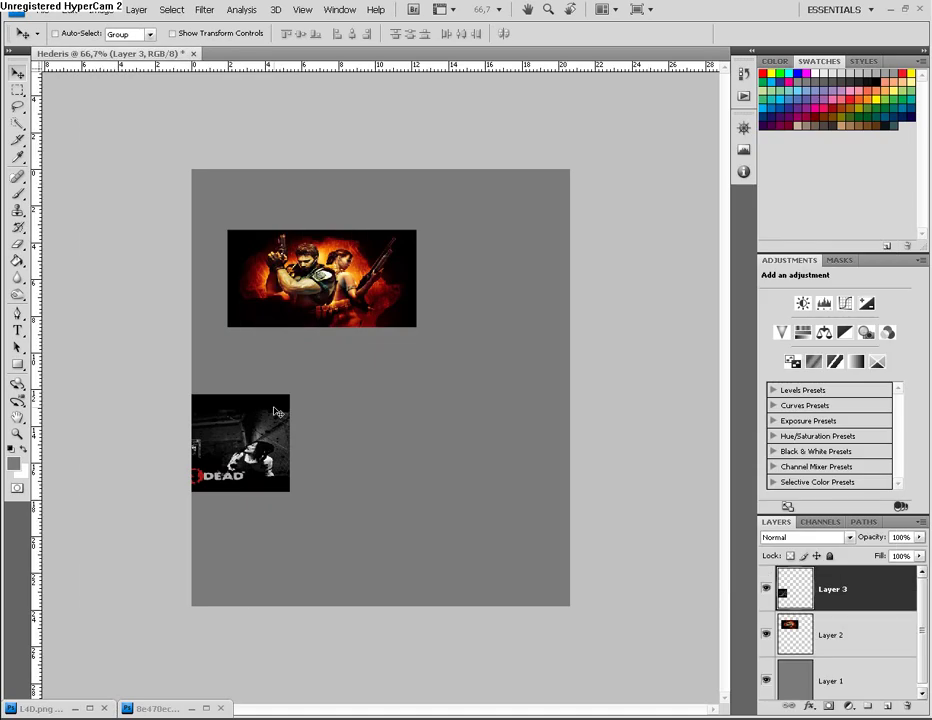
- Move Left 4 Dead to the top right and Resident Evil to the top-left corner
mouse_move(295, 430)
mouse_down()
mouse_move(540, 189)
mouse_move(525, 206)
mouse_move(545, 216)
mouse_up()
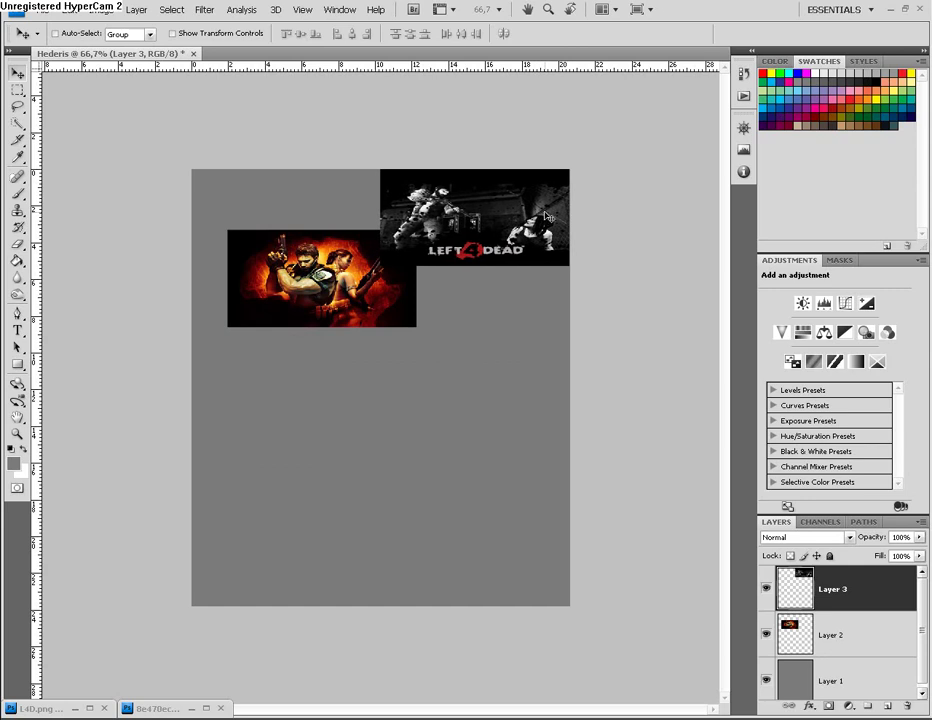
click(805, 632)
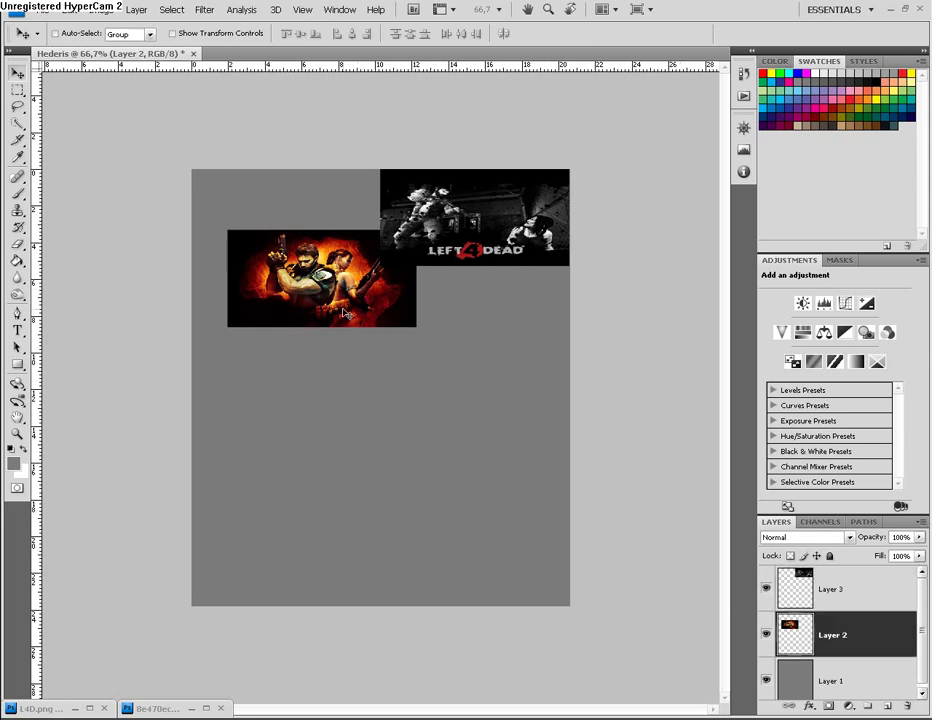
drag(253, 222, 208, 152)
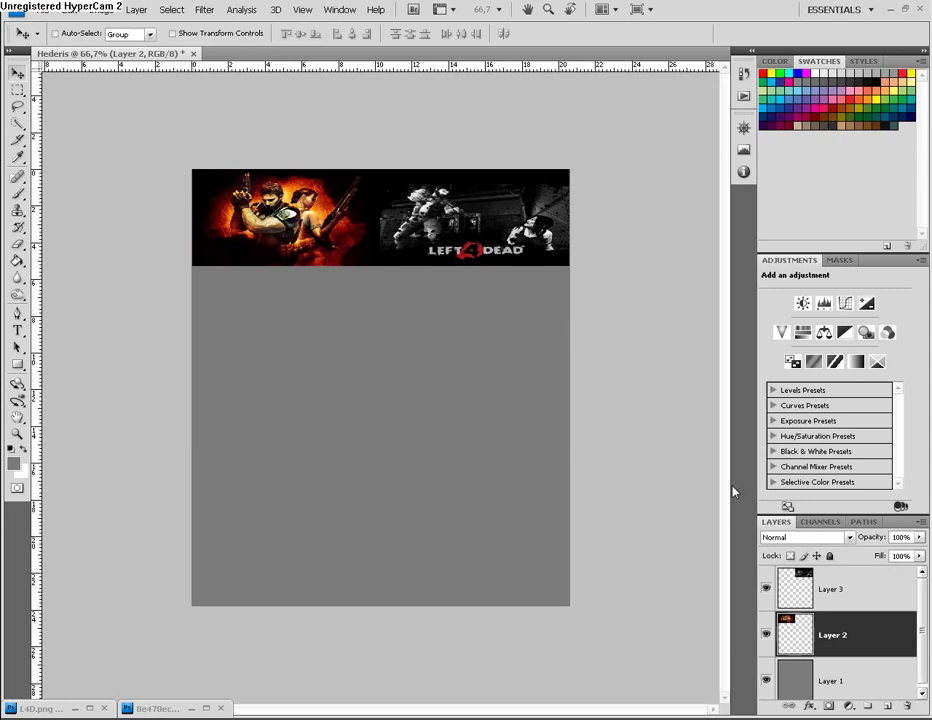
click(815, 590)
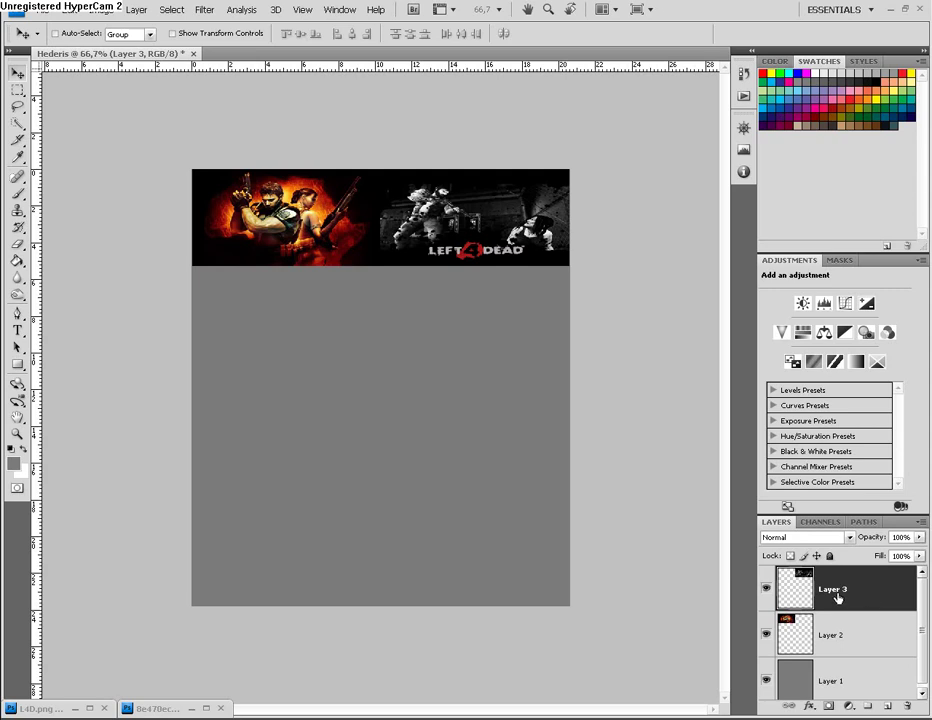
- Rename Layer 3 to 'labapuse' and Layer 2 to 'kreisapuse' in the Layers panel
double_click(831, 592)
key(BackSpace)
text(labapuse)
click(830, 640)
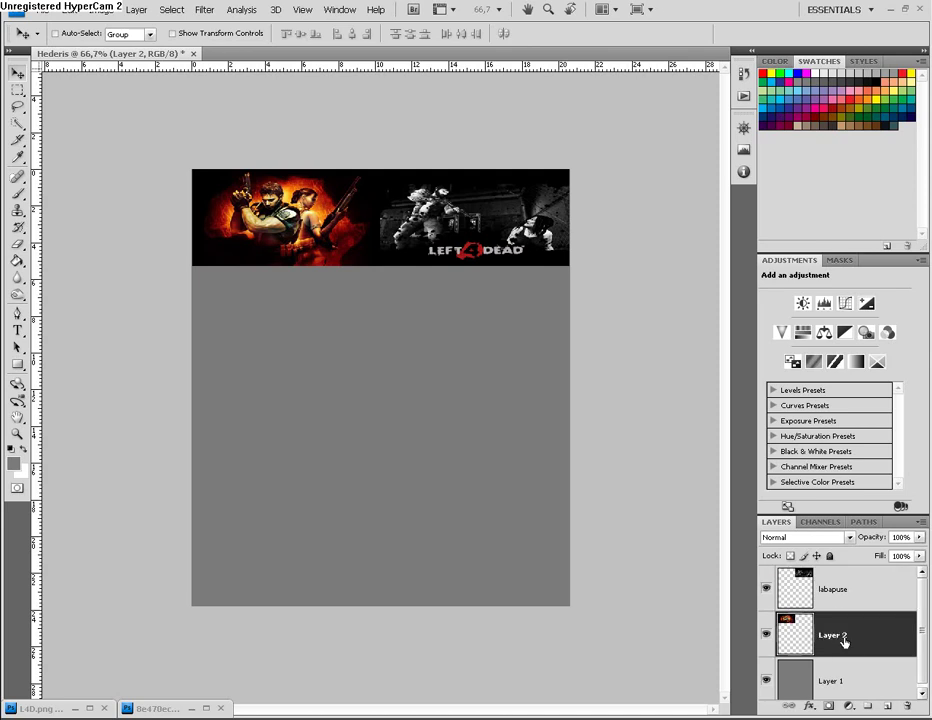
double_click(844, 640)
text(kreisapu)
text(se)
key(Return)
click(800, 592)
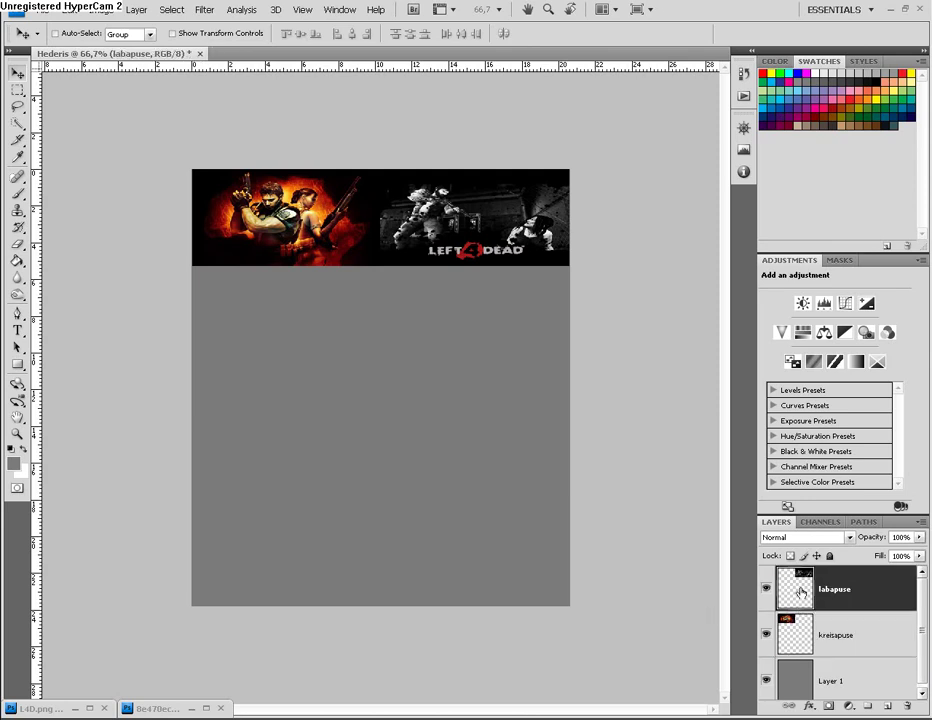
click(103, 12)
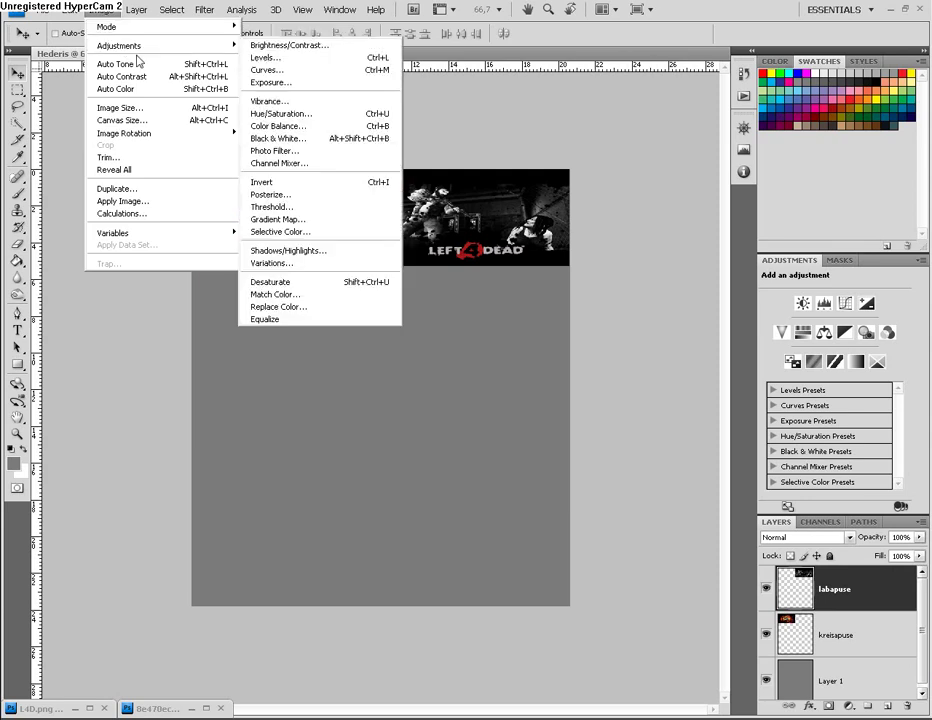
mouse_move(150, 45)
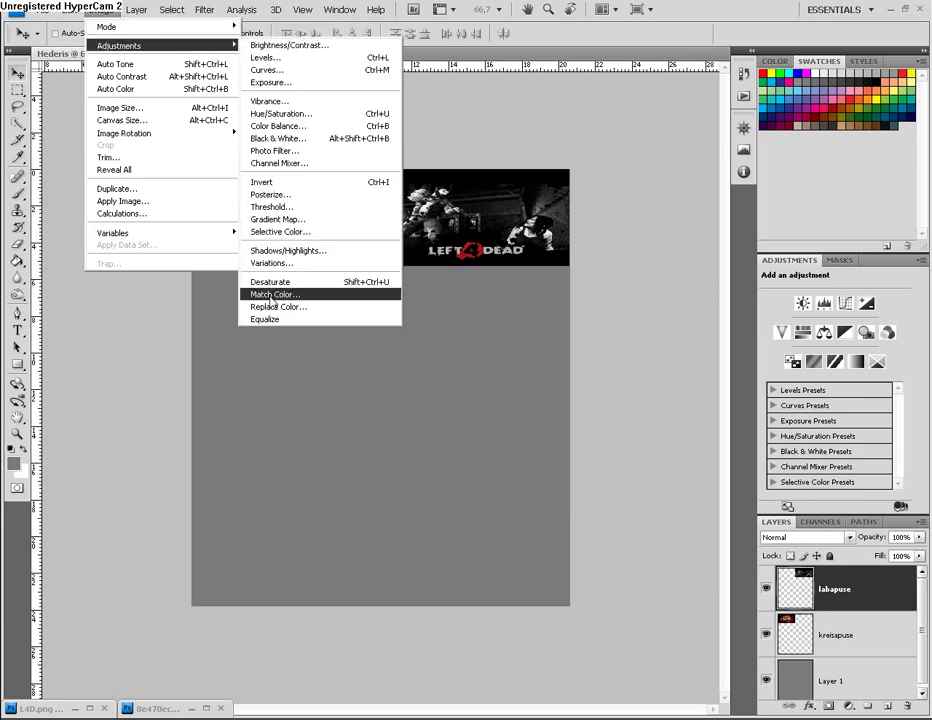
- Open Match Color for labapuse, taking colours from Hederis's kreisapuse layer
click(272, 294)
drag(483, 369, 560, 248)
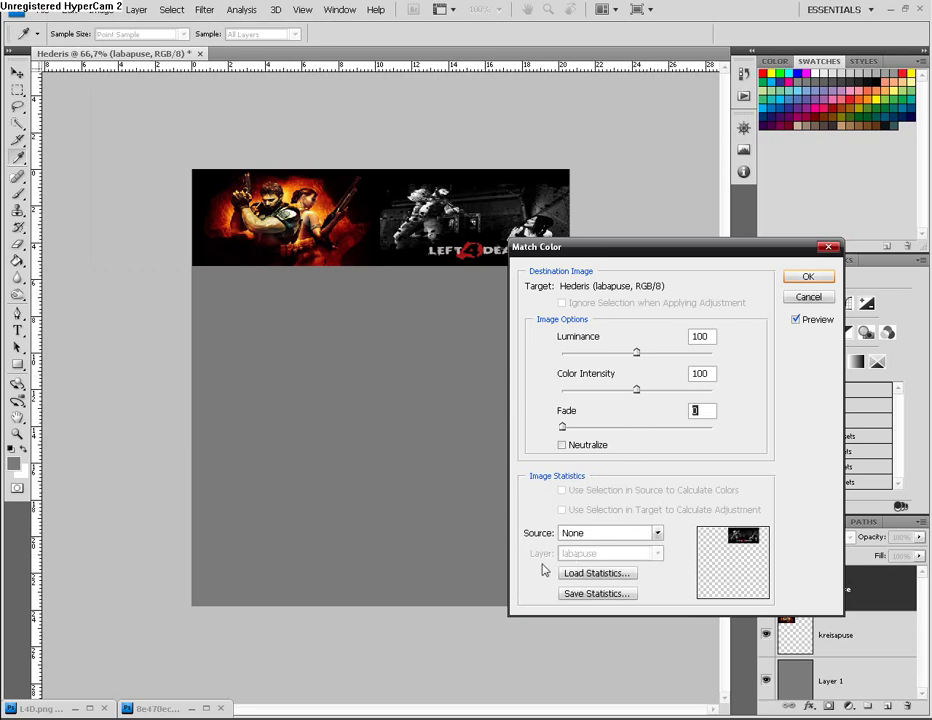
click(603, 537)
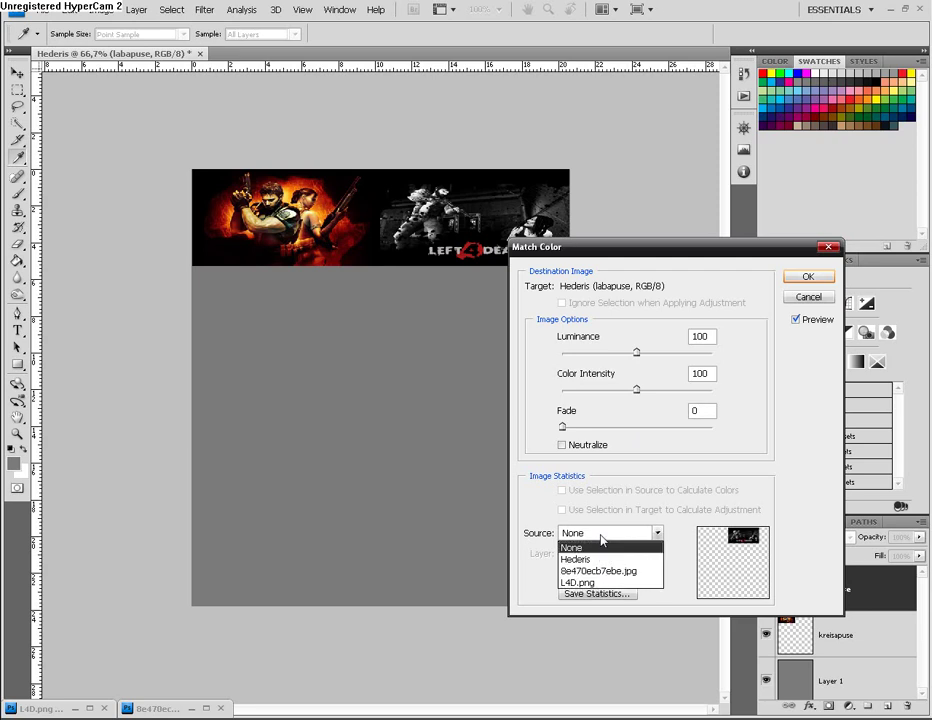
click(590, 561)
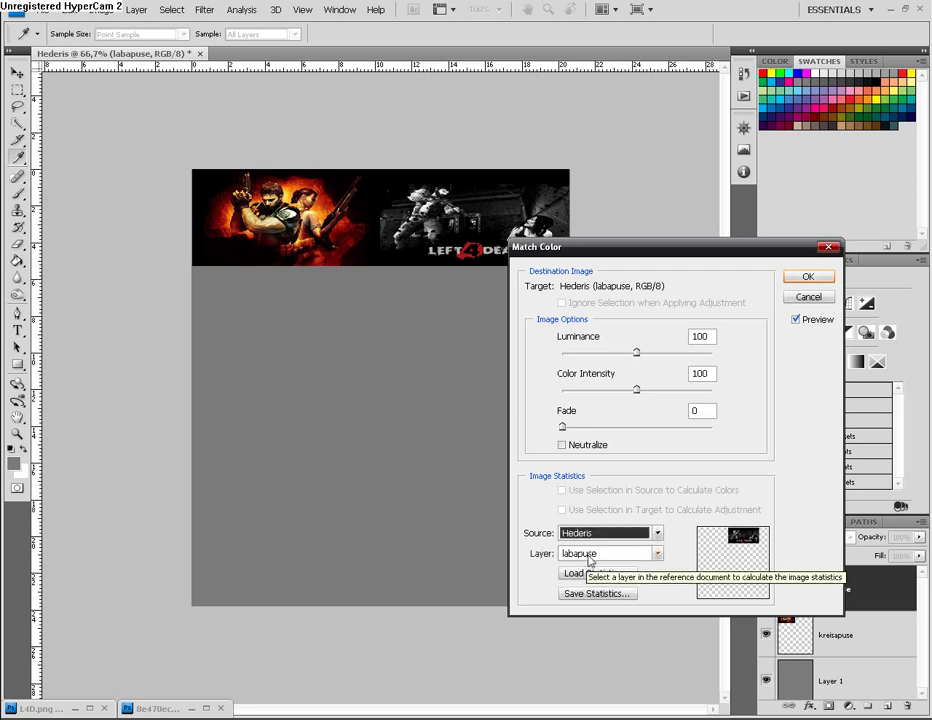
click(605, 533)
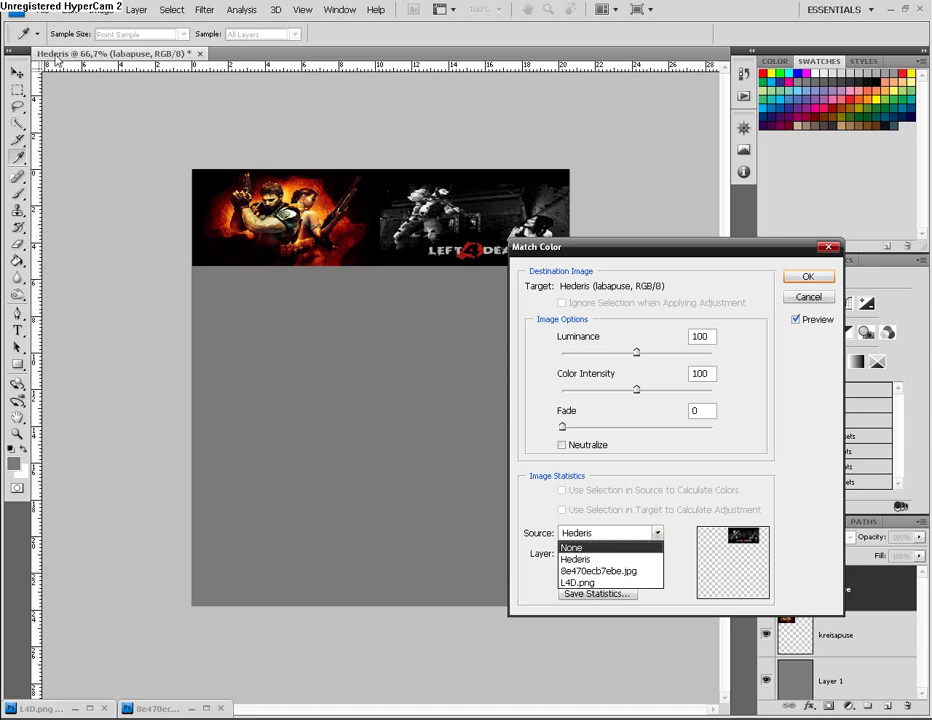
click(590, 559)
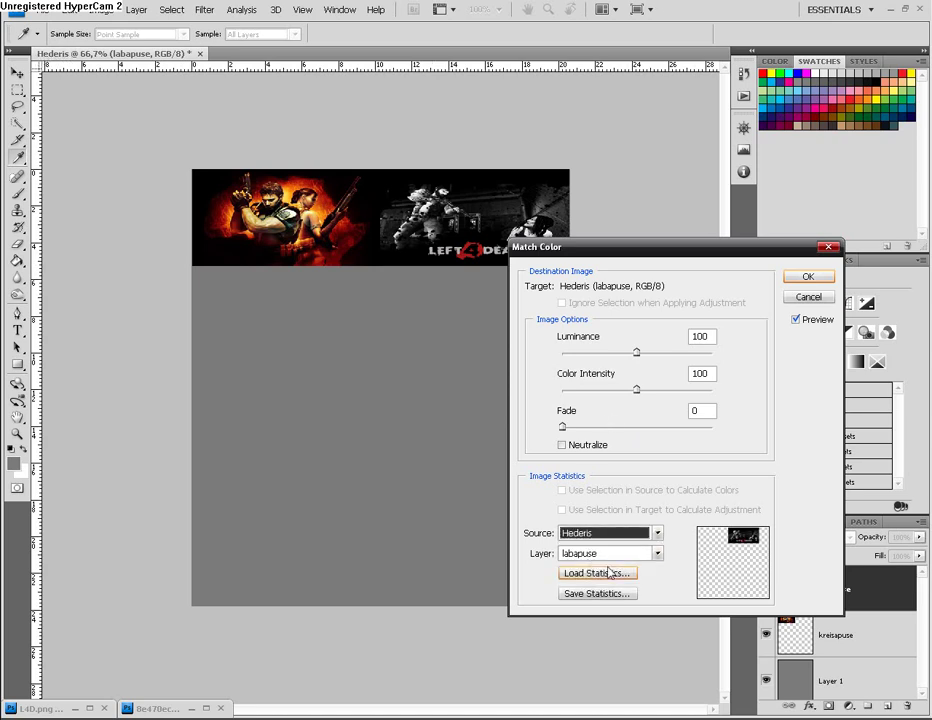
click(606, 556)
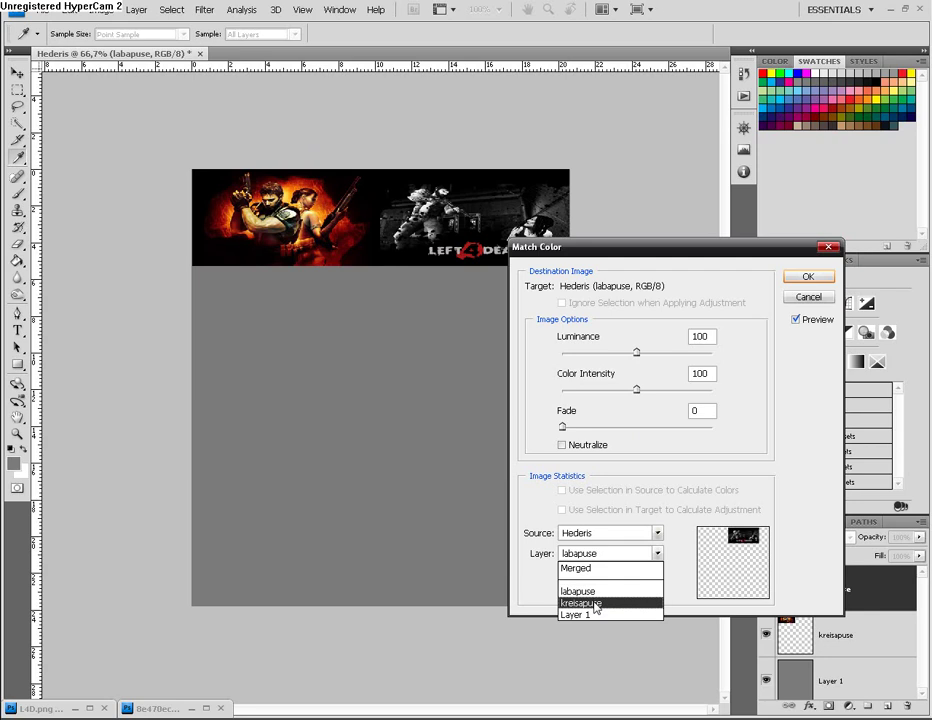
click(596, 604)
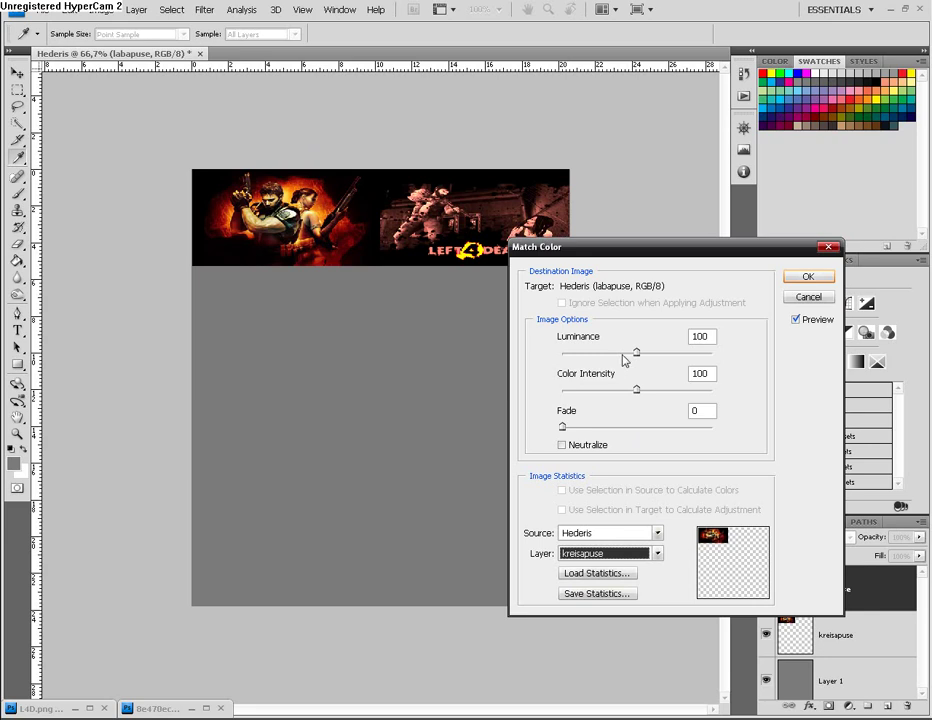
- Set Luminance 99 and Color Intensity 47, and apply the match to labapuse
mouse_move(687, 246)
mouse_down()
mouse_move(368, 335)
mouse_move(387, 316)
mouse_up()
mouse_move(335, 406)
mouse_down()
mouse_move(370, 406)
mouse_move(336, 407)
mouse_move(296, 442)
mouse_up()
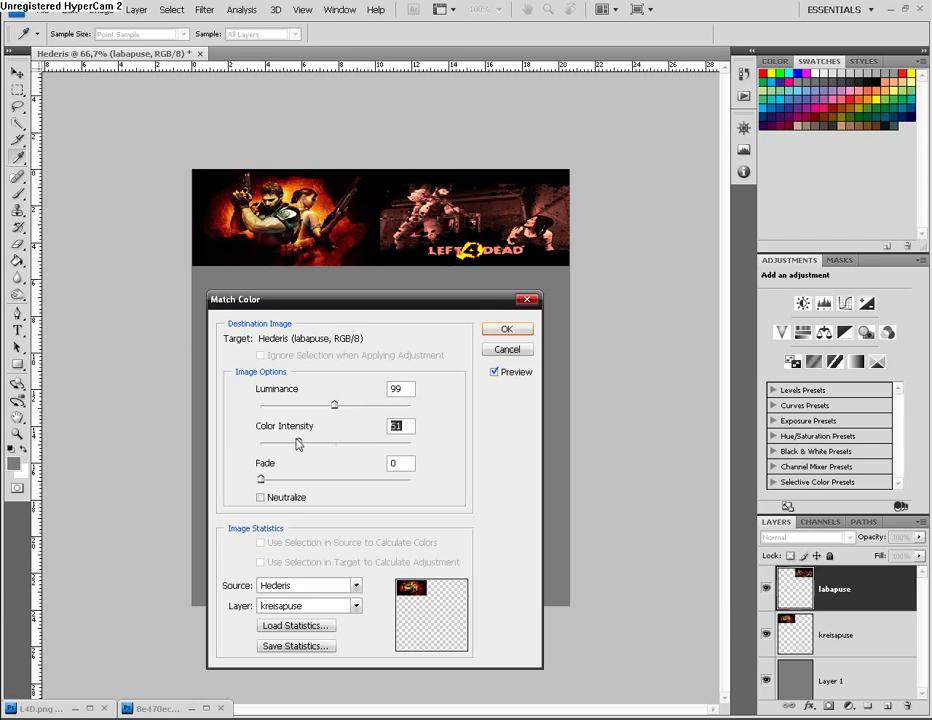
mouse_move(261, 479)
mouse_down()
mouse_move(291, 483)
mouse_move(262, 483)
mouse_up()
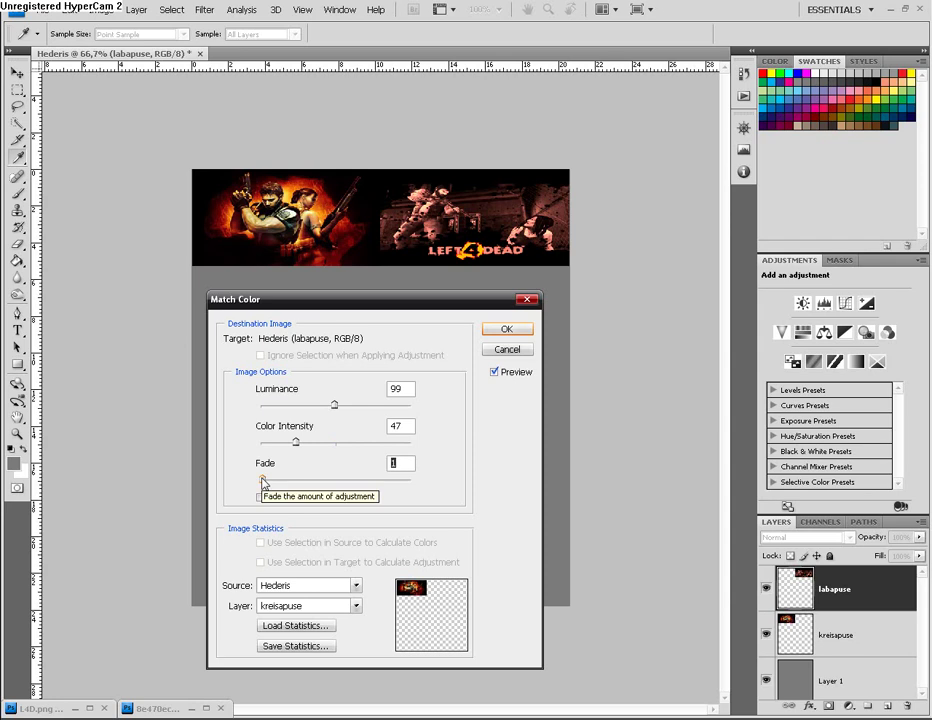
click(529, 329)
- Select kreisapuse and open Match Color, using Hederis's labapuse layer as source
click(824, 640)
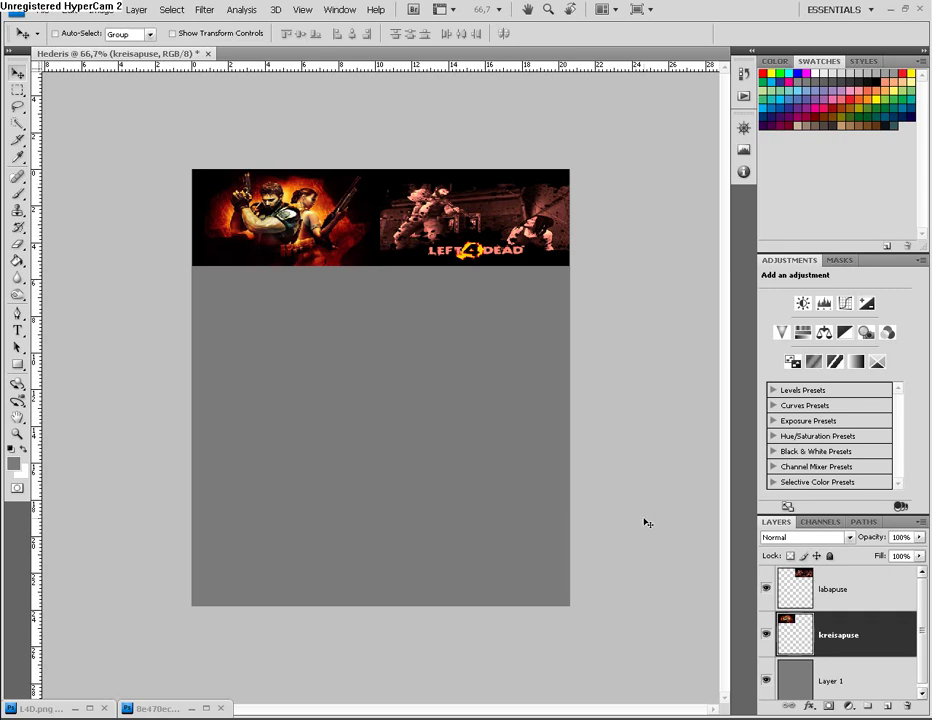
click(100, 10)
mouse_move(150, 45)
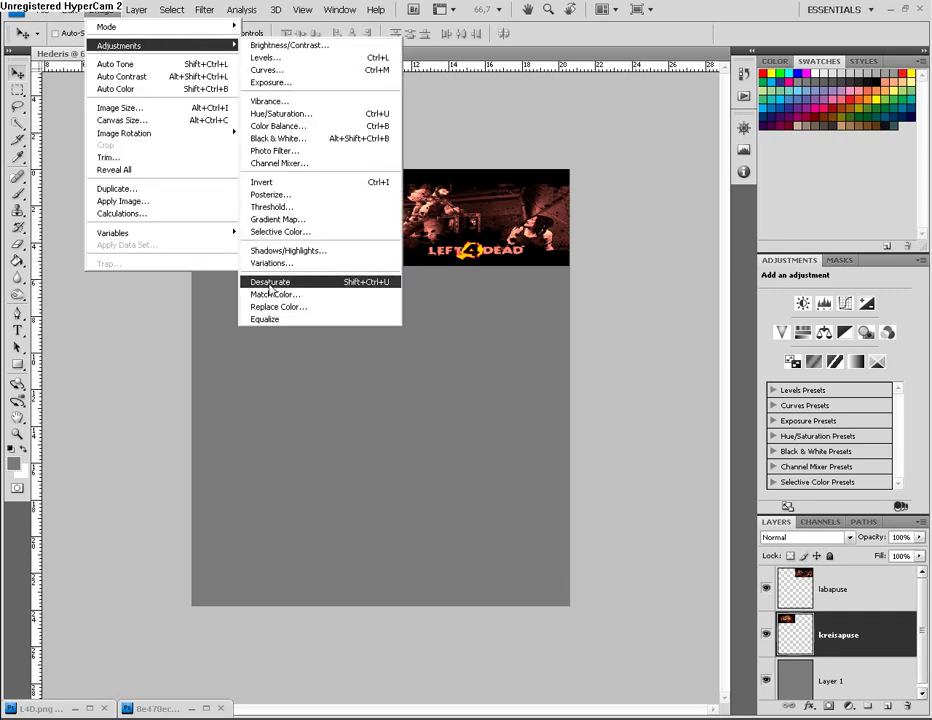
click(274, 294)
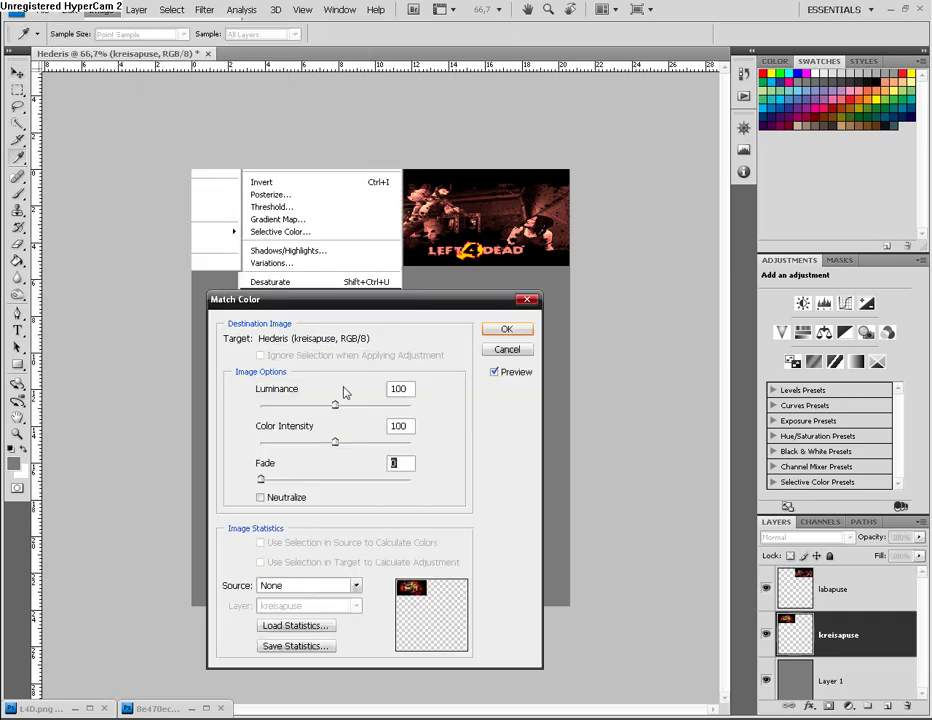
click(297, 586)
click(290, 607)
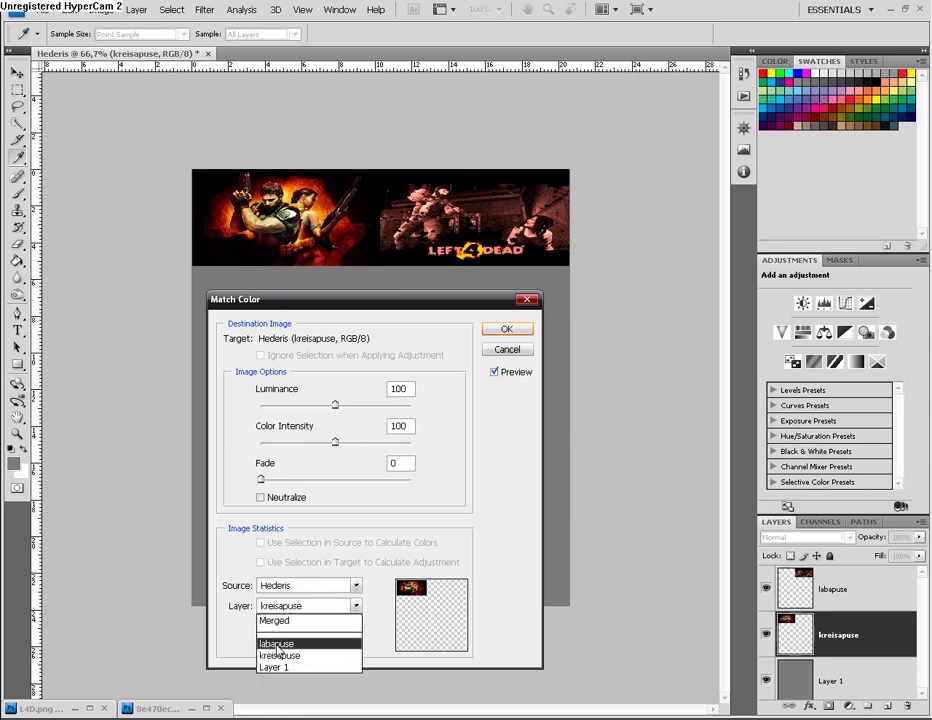
click(278, 643)
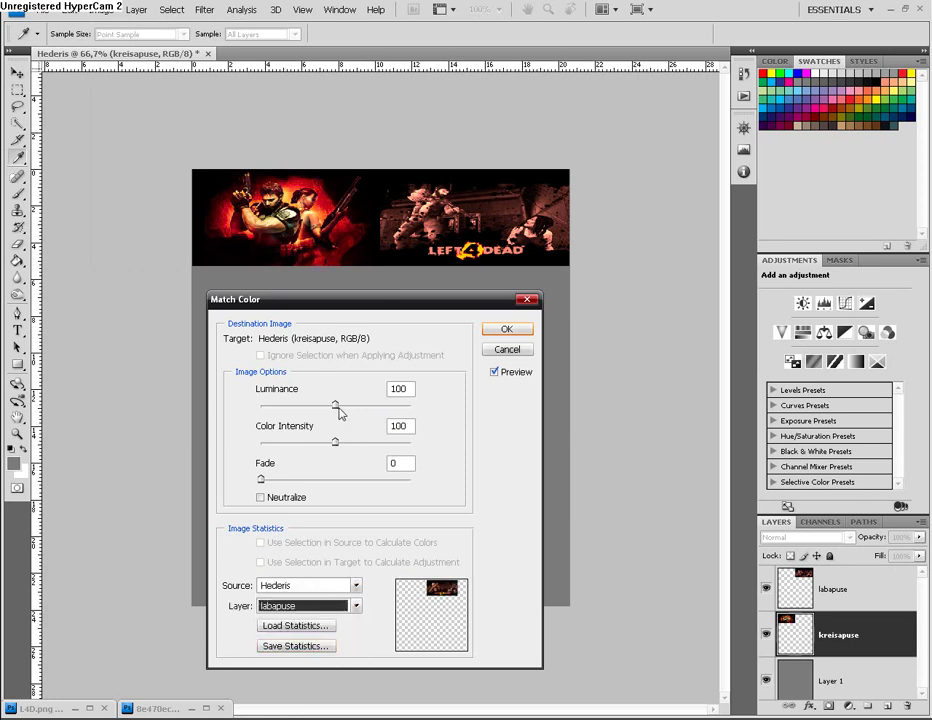
- Set Luminance 39 and Color Intensity 123 with a slight Fade, and apply
mouse_move(341, 408)
mouse_down()
mouse_move(363, 413)
mouse_move(322, 409)
mouse_up()
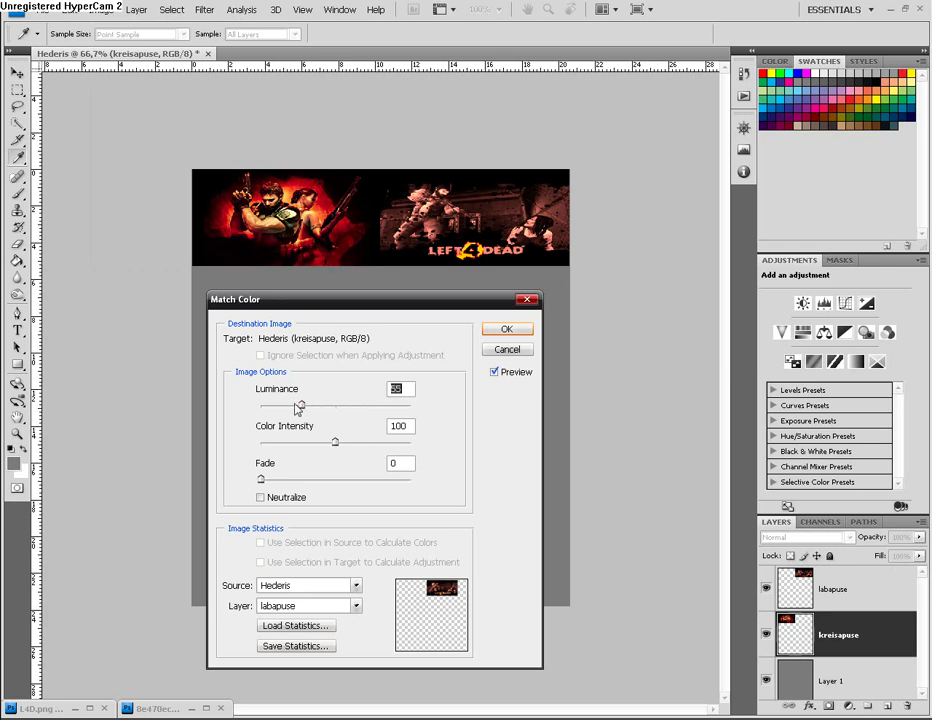
drag(322, 409, 291, 408)
key(Tab)
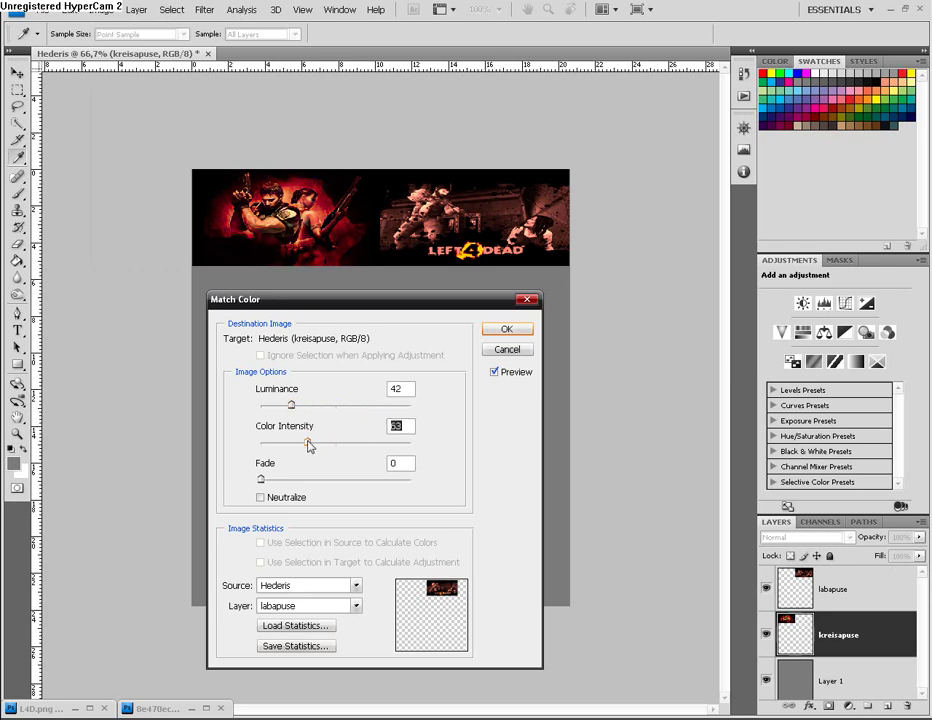
drag(335, 442, 333, 443)
mouse_move(262, 483)
mouse_down()
mouse_move(319, 485)
mouse_move(260, 487)
mouse_up()
drag(329, 446, 353, 441)
mouse_move(291, 405)
mouse_down()
mouse_move(309, 406)
mouse_move(291, 412)
mouse_up()
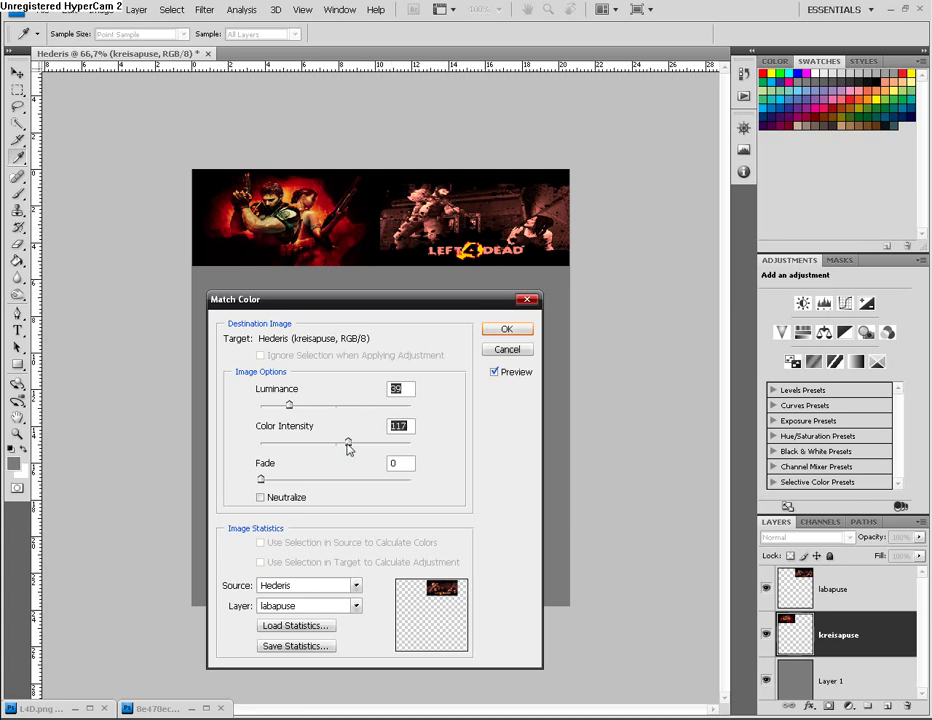
mouse_move(351, 441)
mouse_down()
mouse_move(343, 443)
mouse_move(352, 442)
mouse_up()
drag(261, 479, 271, 479)
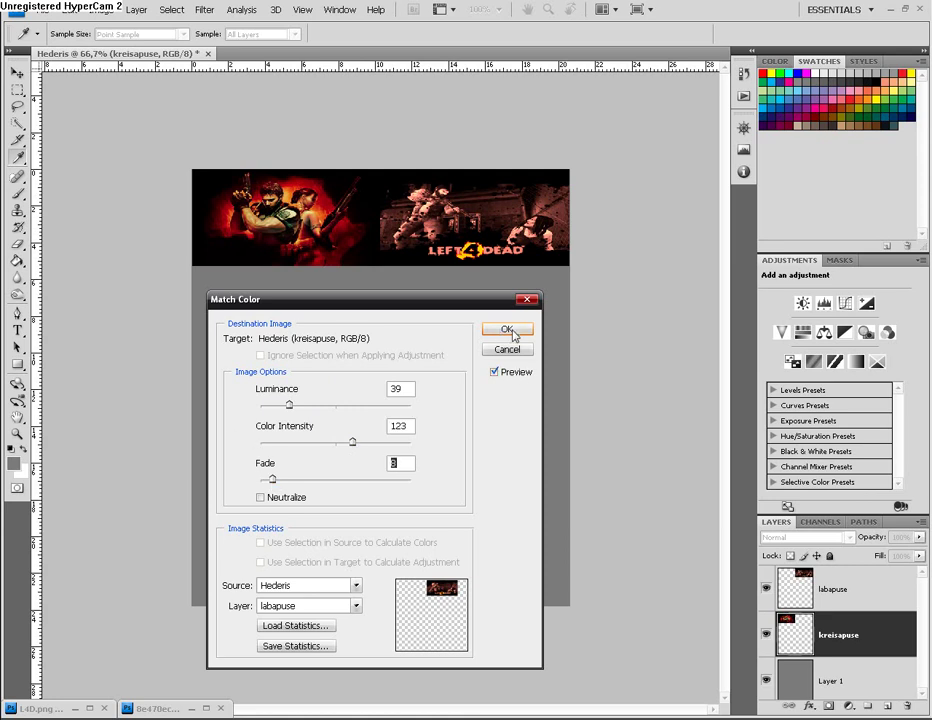
click(511, 333)
- Select labapuse and open Match Color, using Hederis's kreisapuse layer as source
key(v)
click(822, 603)
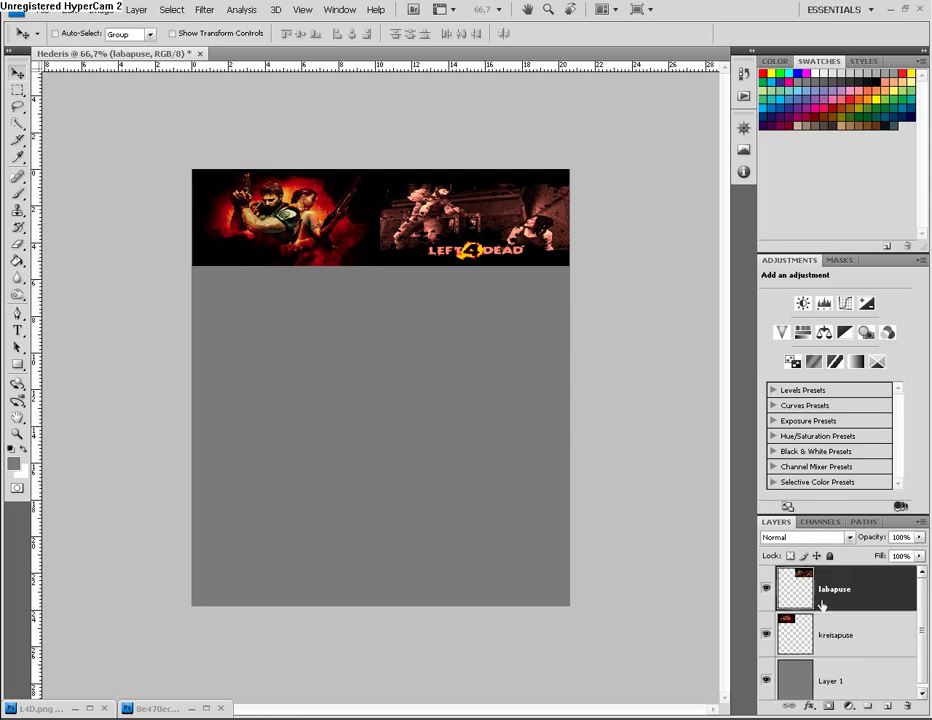
click(101, 10)
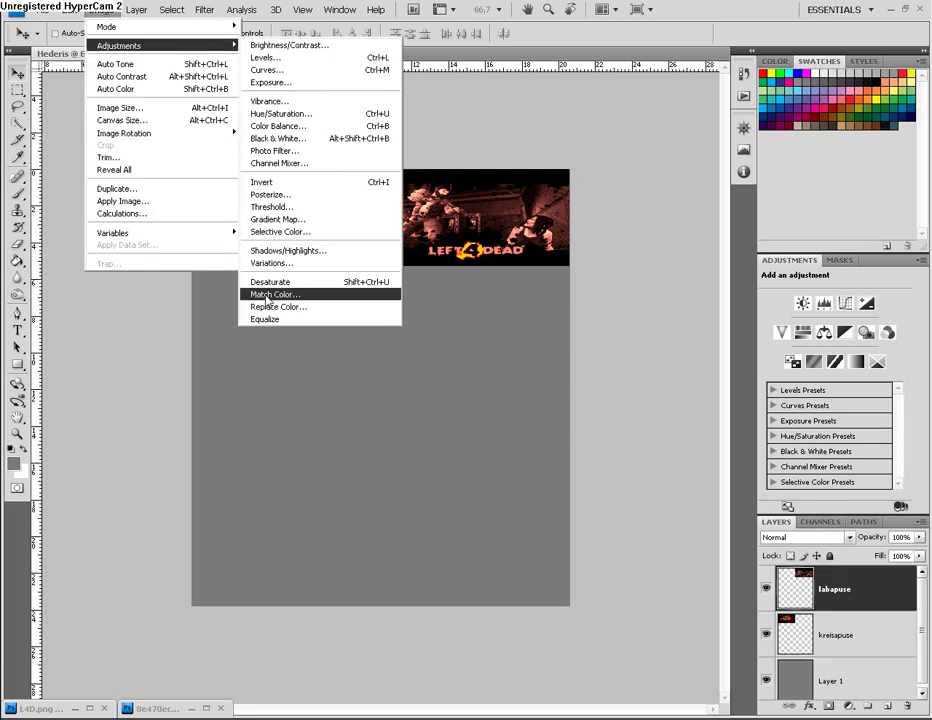
click(266, 294)
click(355, 585)
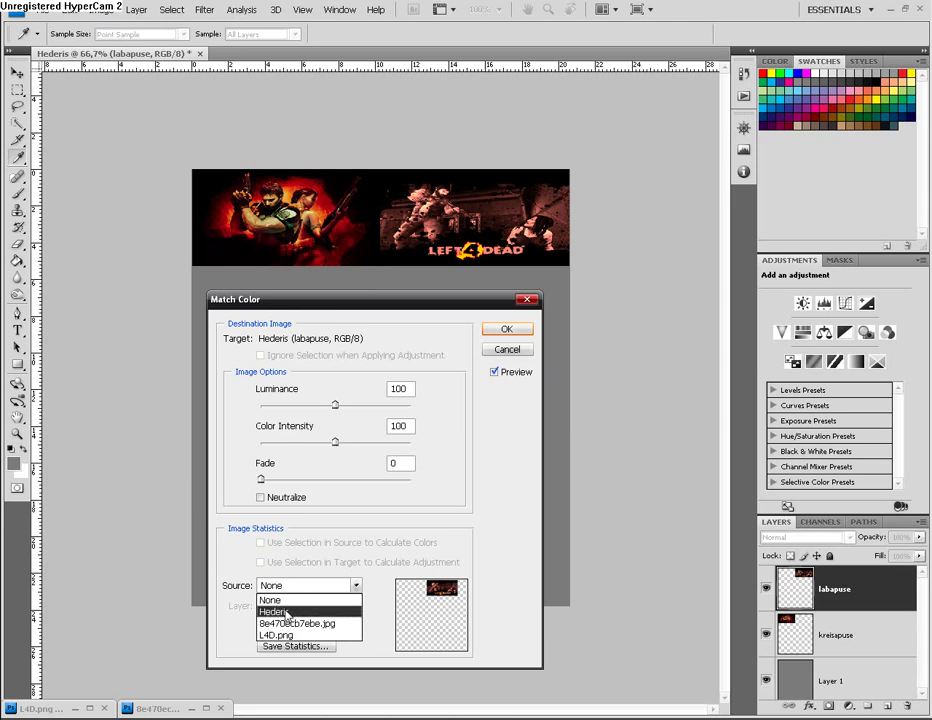
click(285, 609)
click(290, 606)
click(282, 655)
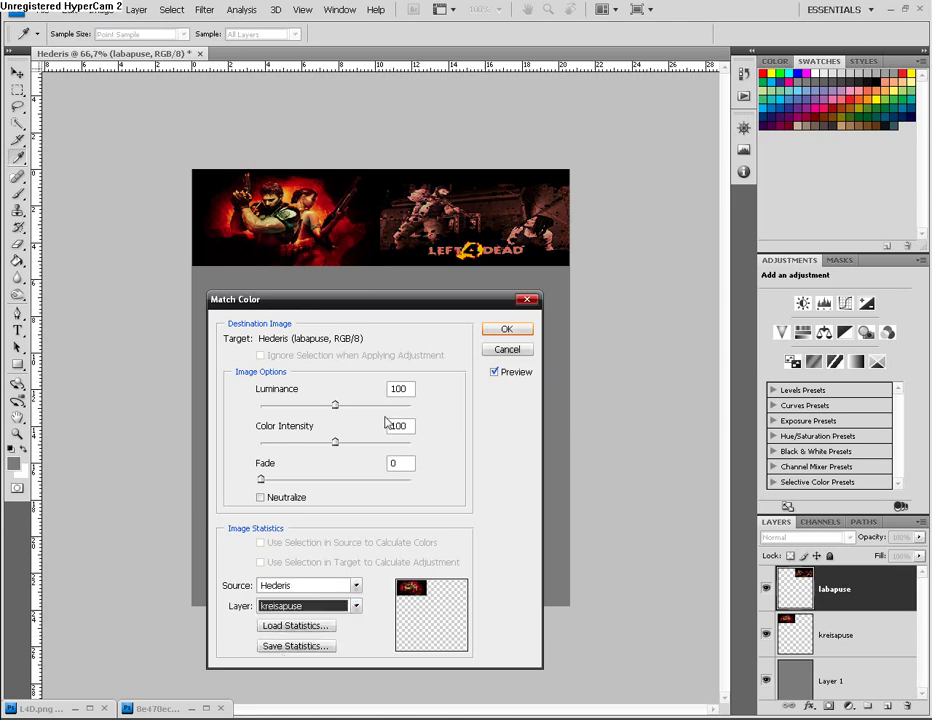
- Lower Luminance to 18 and try Color Intensity values up to 182
mouse_move(335, 404)
mouse_down()
mouse_move(273, 406)
mouse_move(289, 410)
mouse_up()
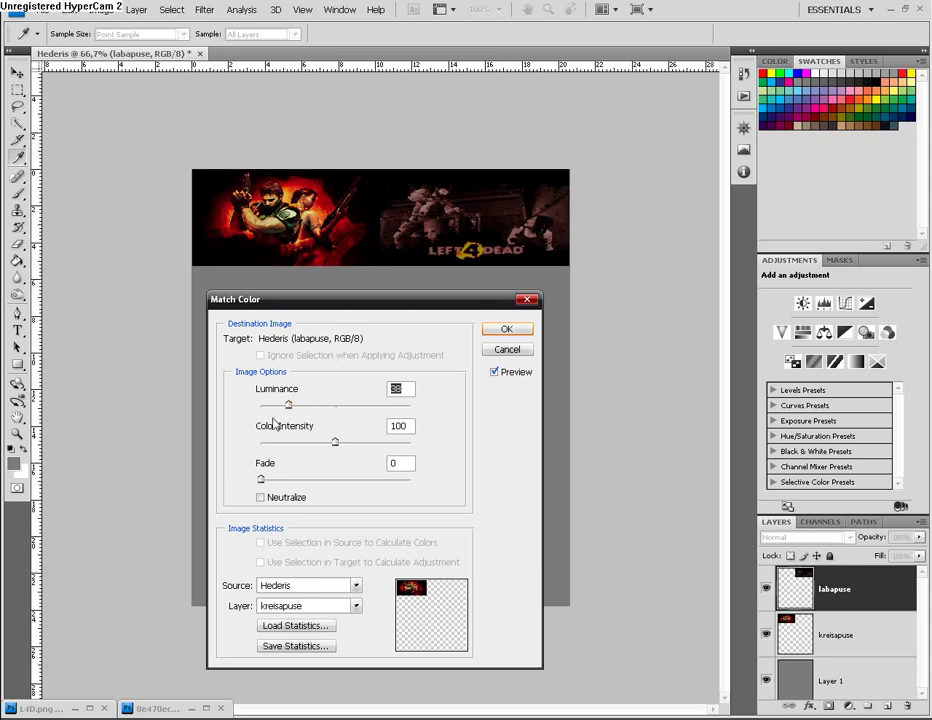
click(330, 443)
drag(325, 450, 267, 443)
drag(264, 444, 367, 445)
drag(367, 445, 398, 448)
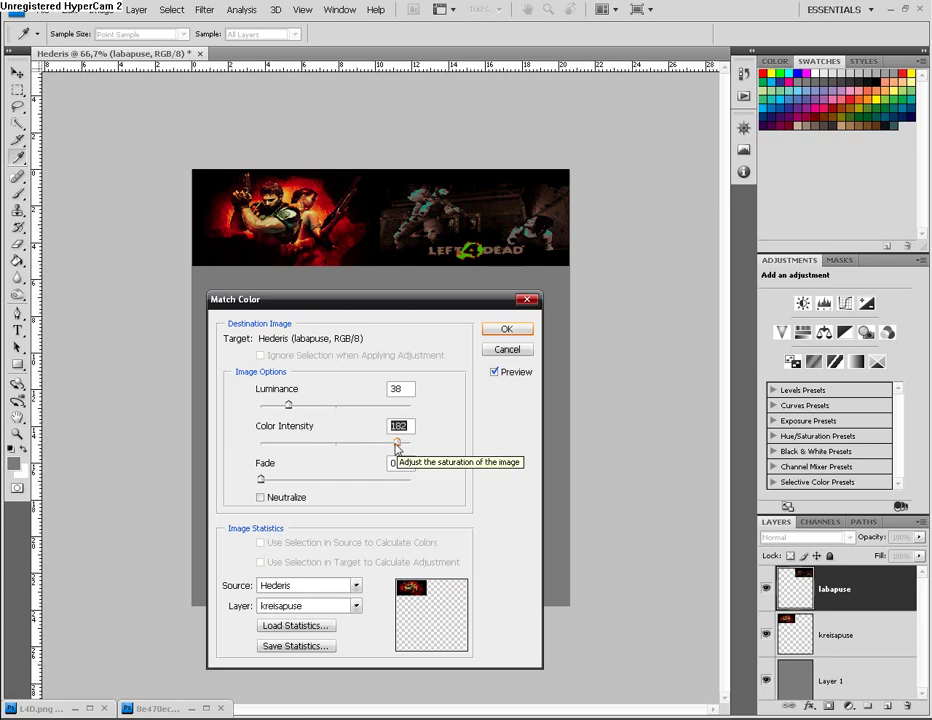
drag(396, 448, 357, 443)
- Settle Color Intensity at 50 and Fade at 50
drag(261, 480, 338, 485)
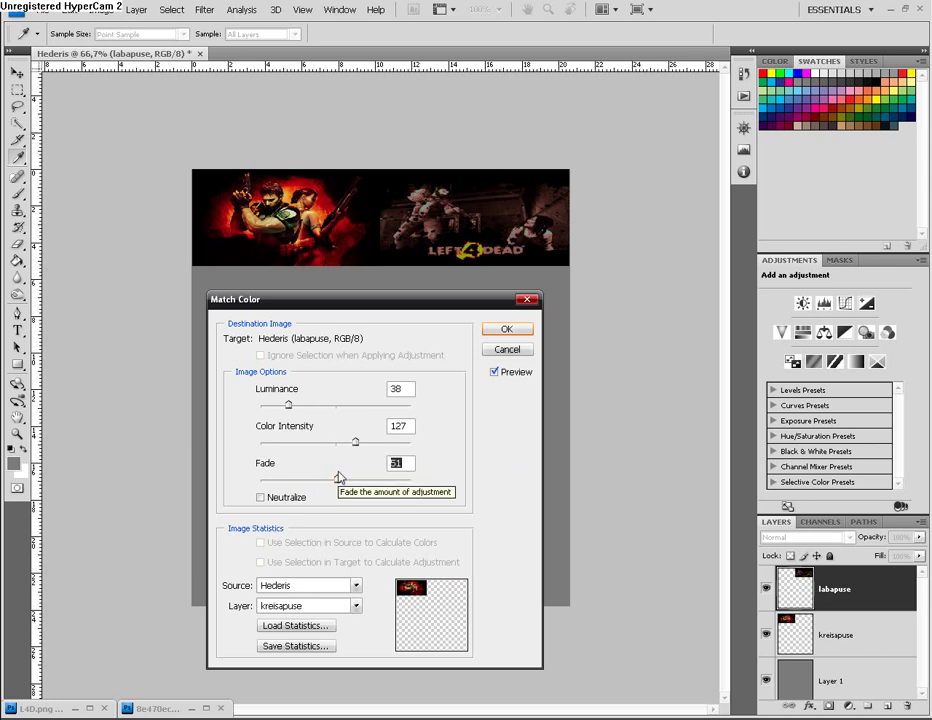
mouse_move(355, 442)
mouse_down()
mouse_move(261, 446)
mouse_move(301, 445)
mouse_move(286, 445)
mouse_move(280, 408)
mouse_move(260, 408)
mouse_move(274, 406)
mouse_up()
click(298, 445)
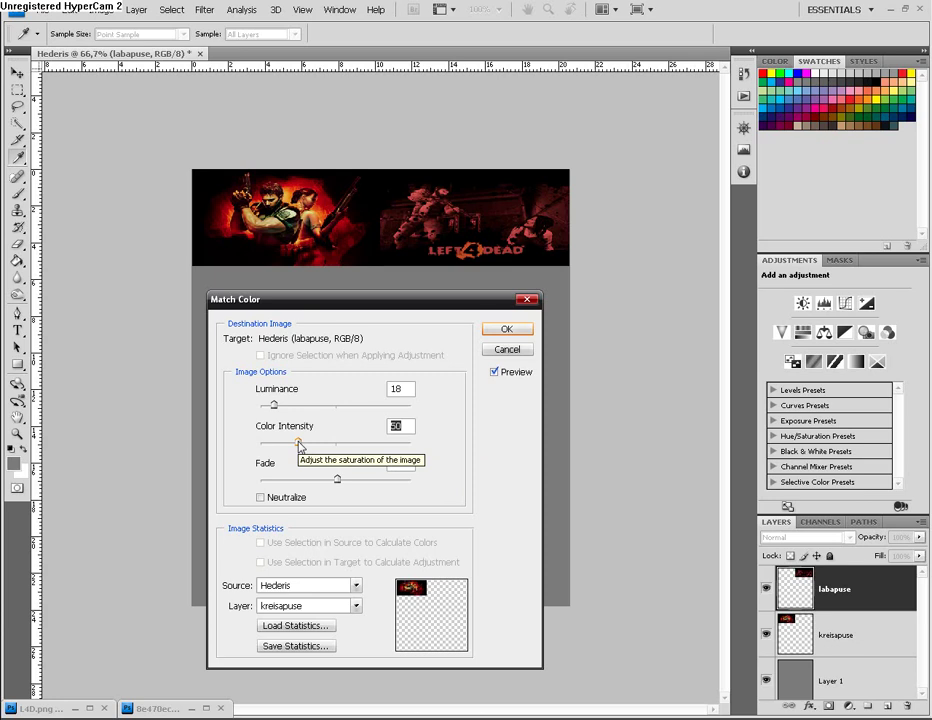
drag(335, 481, 371, 481)
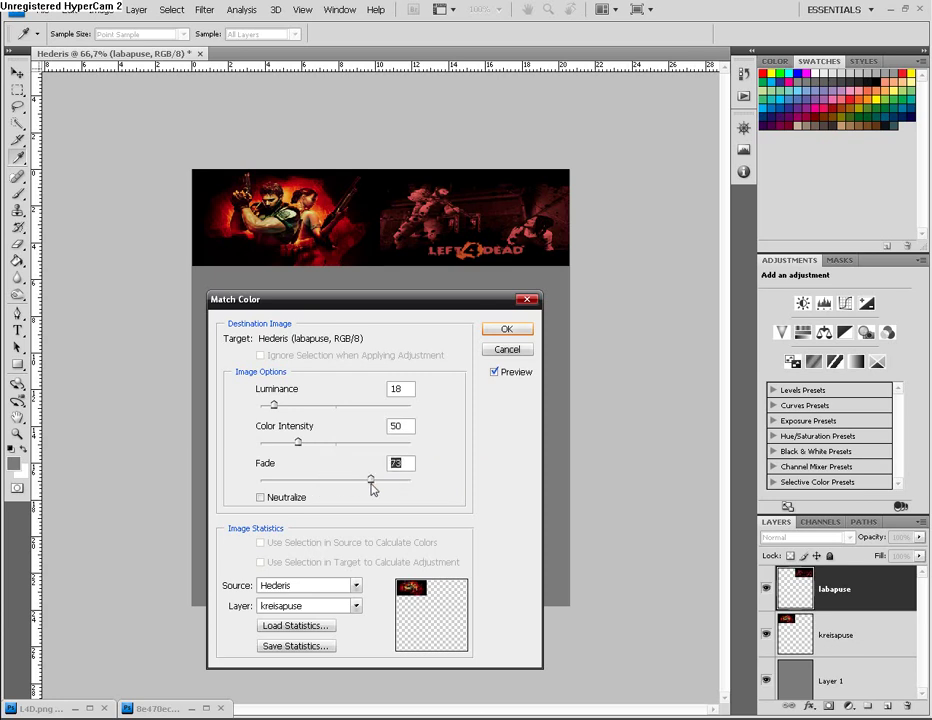
mouse_move(371, 484)
mouse_down()
mouse_move(414, 485)
mouse_move(337, 486)
mouse_up()
- Apply labapuse's match, then open Match Color for kreisapuse sourcing Hederis's labapuse layer
click(500, 331)
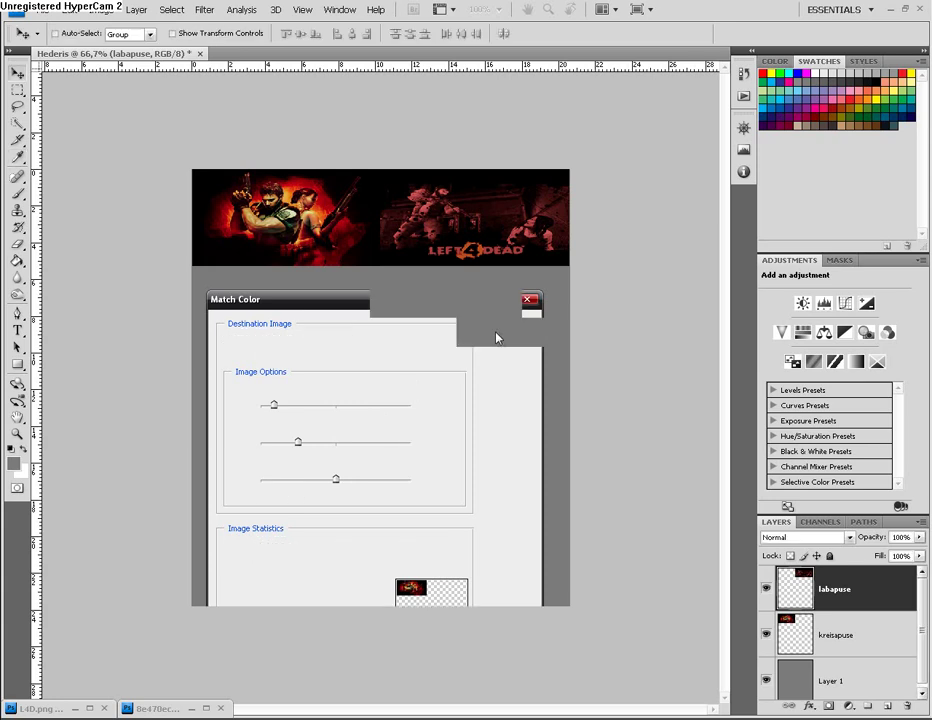
click(800, 635)
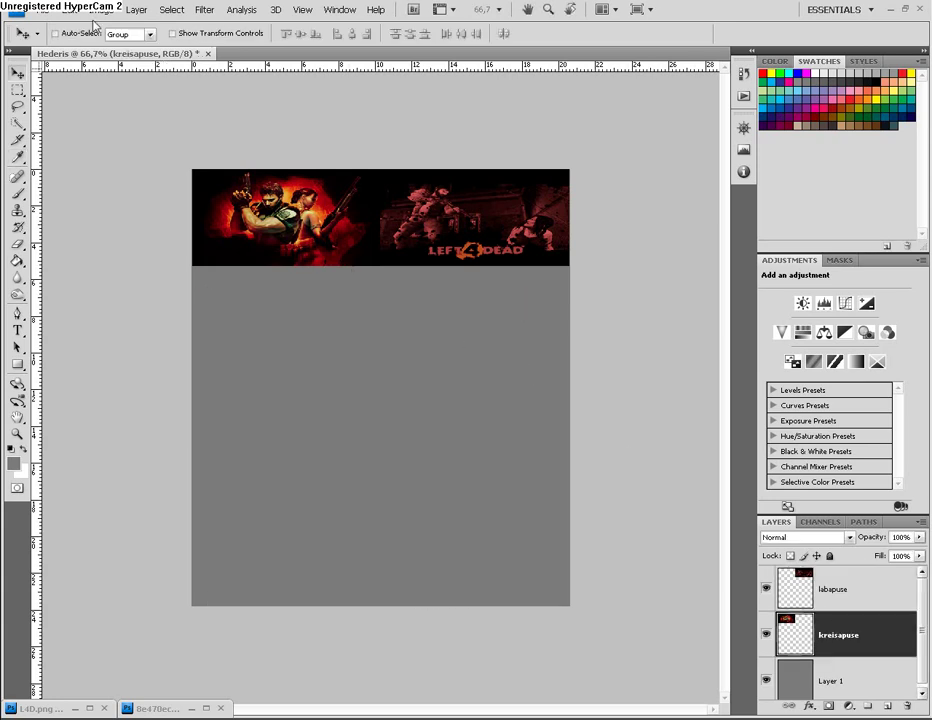
click(102, 9)
mouse_move(119, 45)
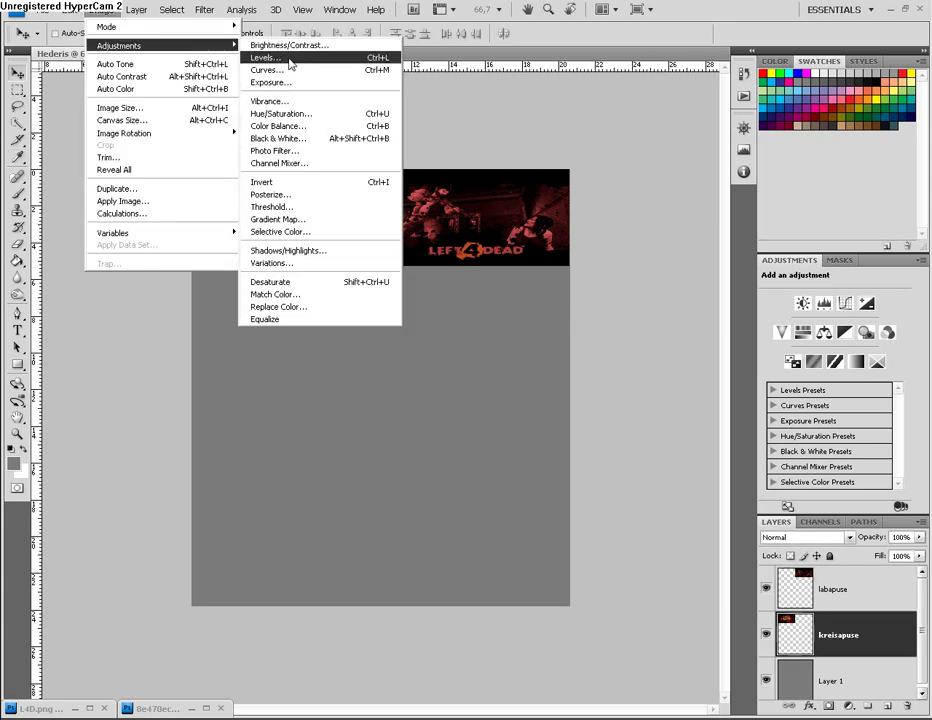
click(275, 294)
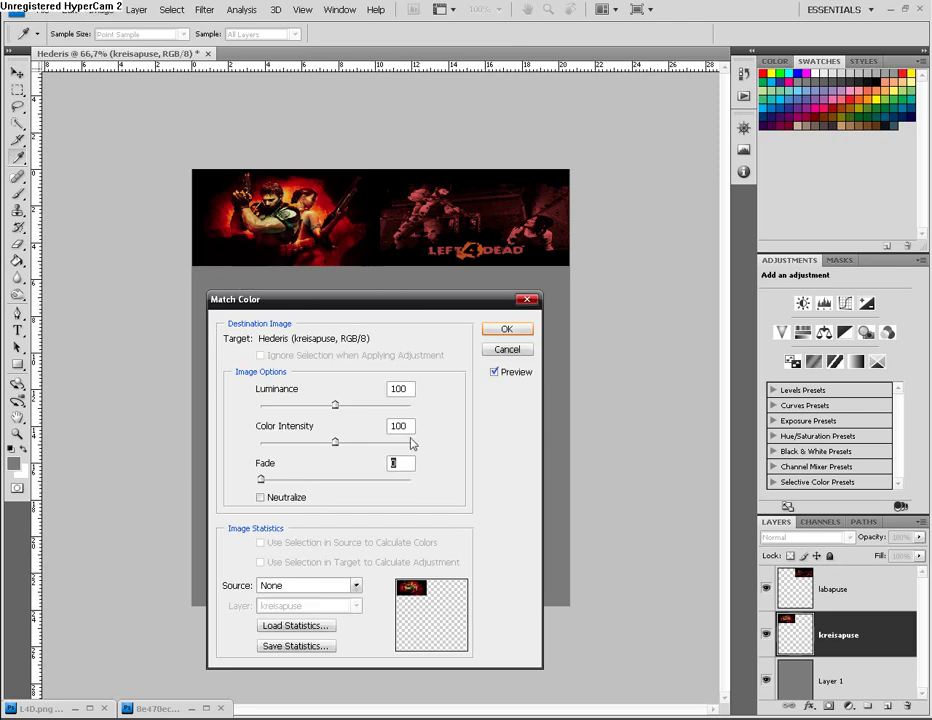
click(324, 587)
click(274, 611)
click(285, 606)
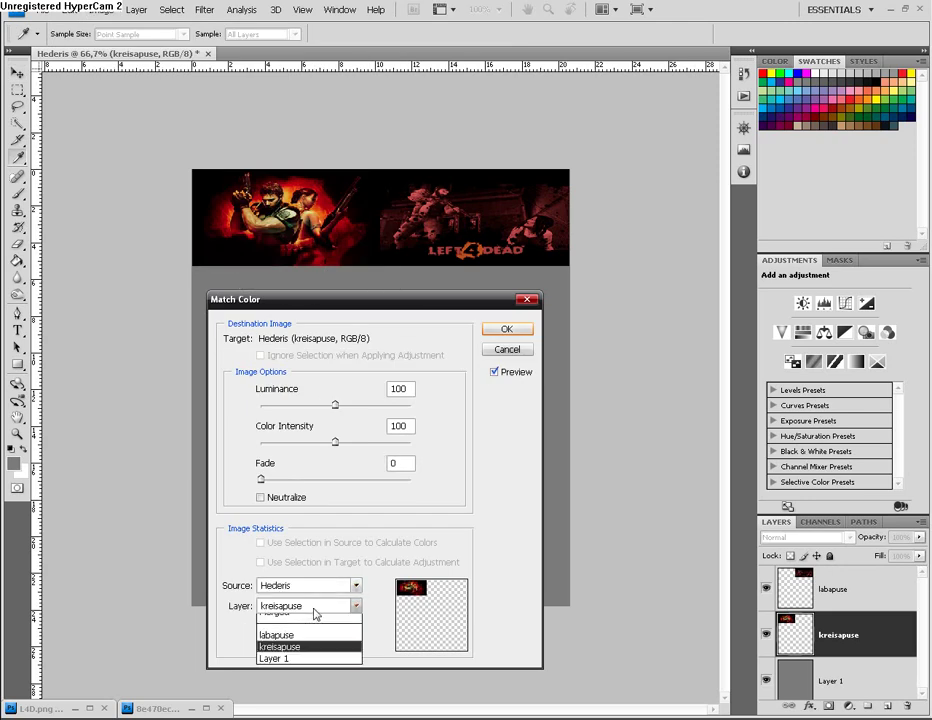
click(283, 644)
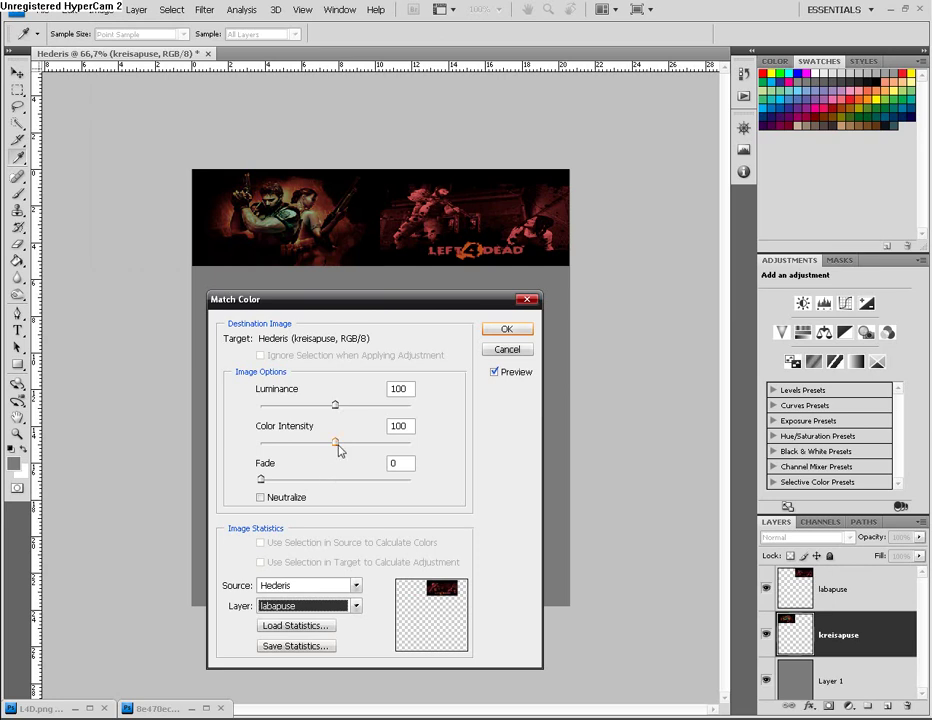
- Lower Color Intensity to 19, raise Fade, and apply the match to kreisapuse
drag(335, 442, 276, 442)
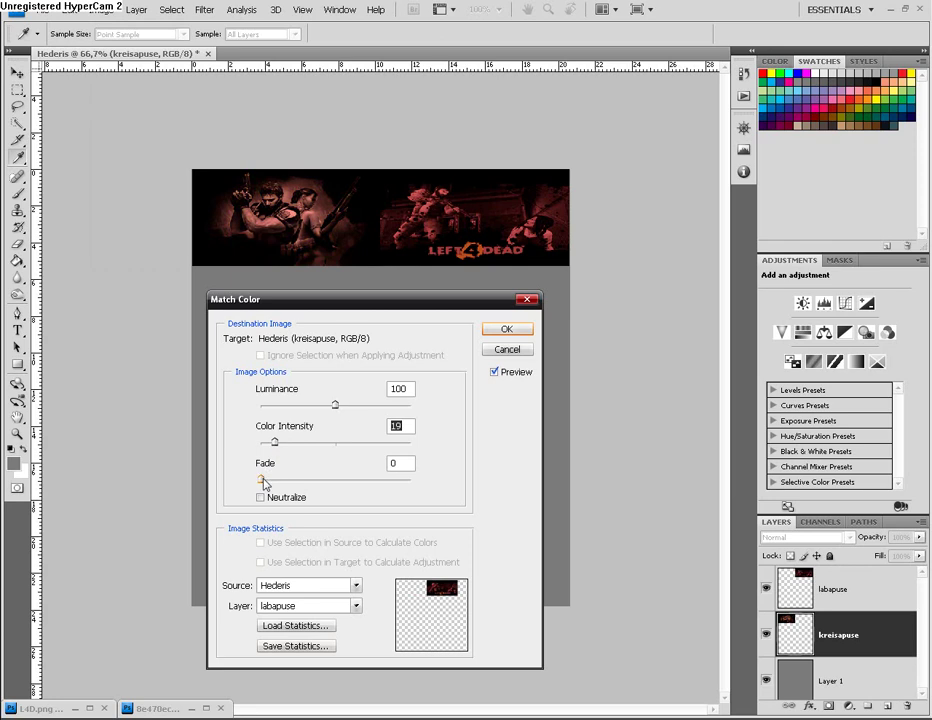
drag(262, 479, 319, 481)
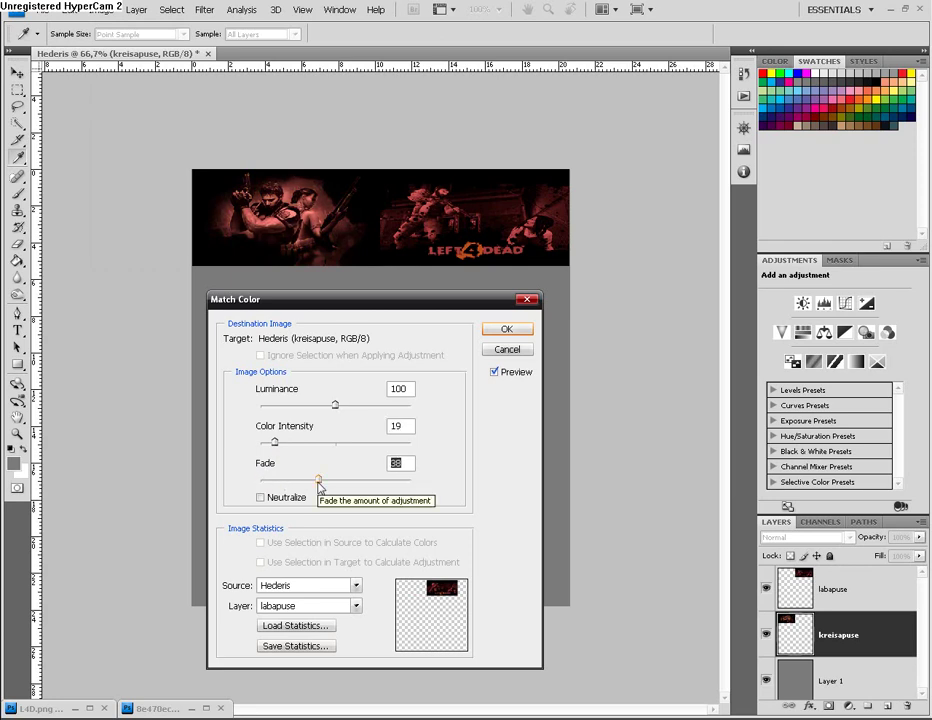
click(510, 350)
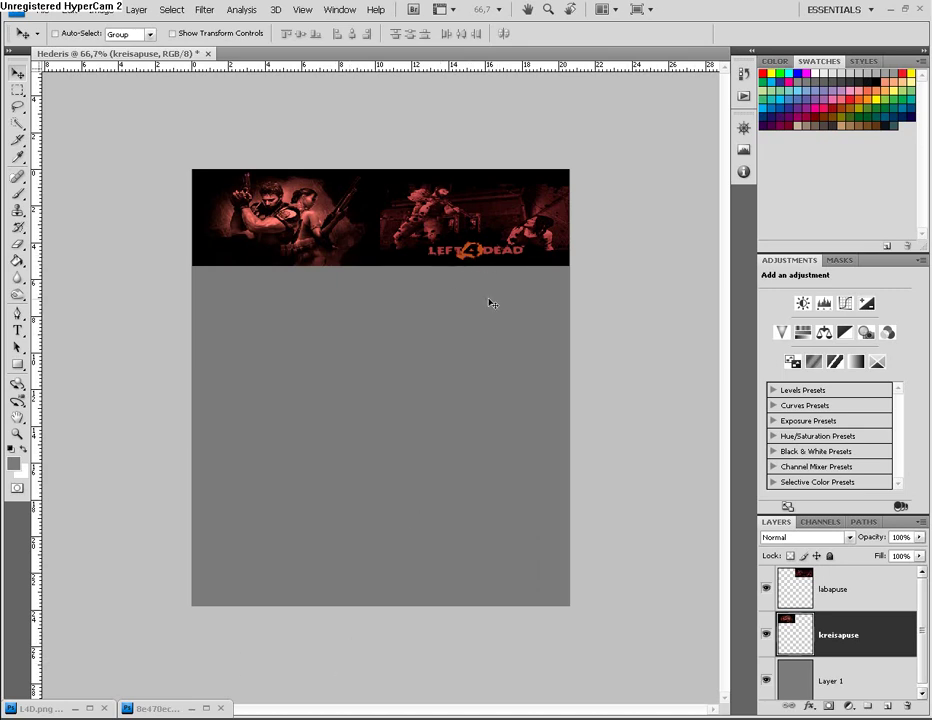
- Add a new layer above labapuse and pick a soft brush of about 83 px
click(797, 589)
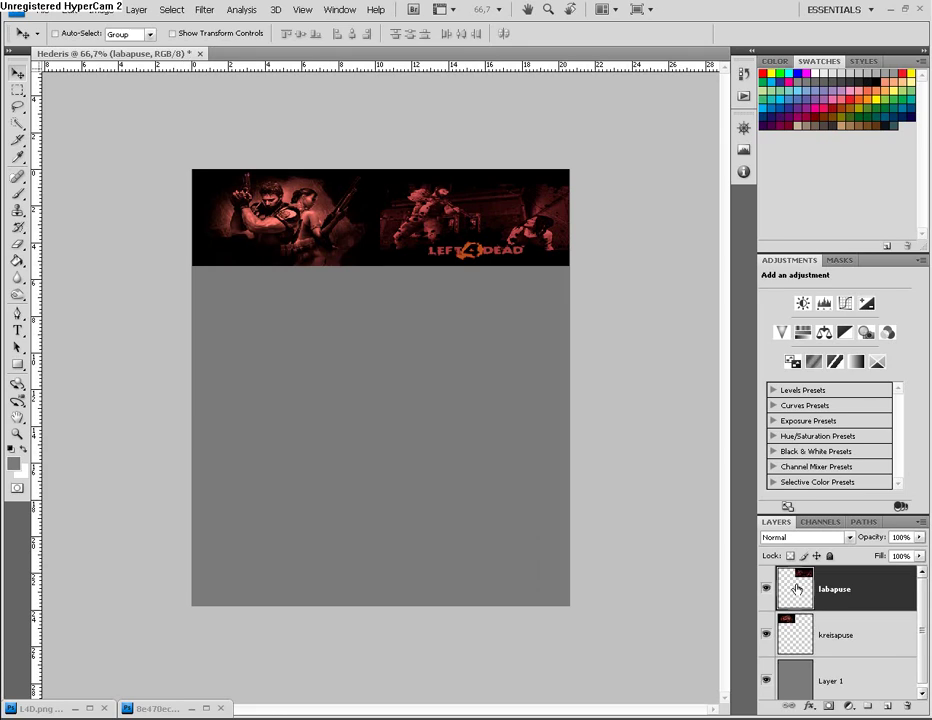
click(888, 706)
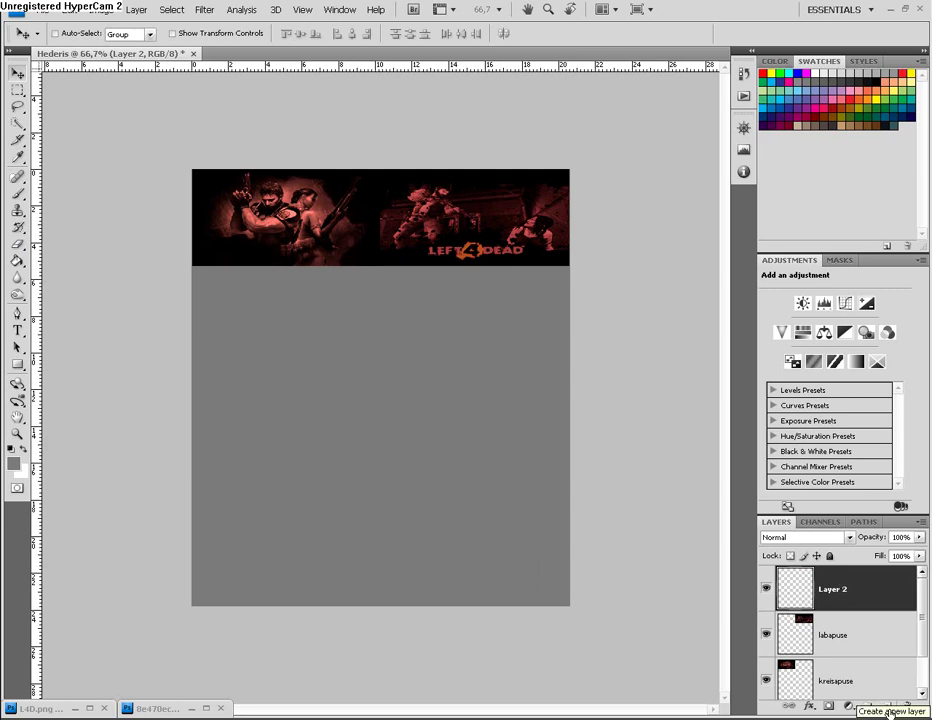
click(18, 196)
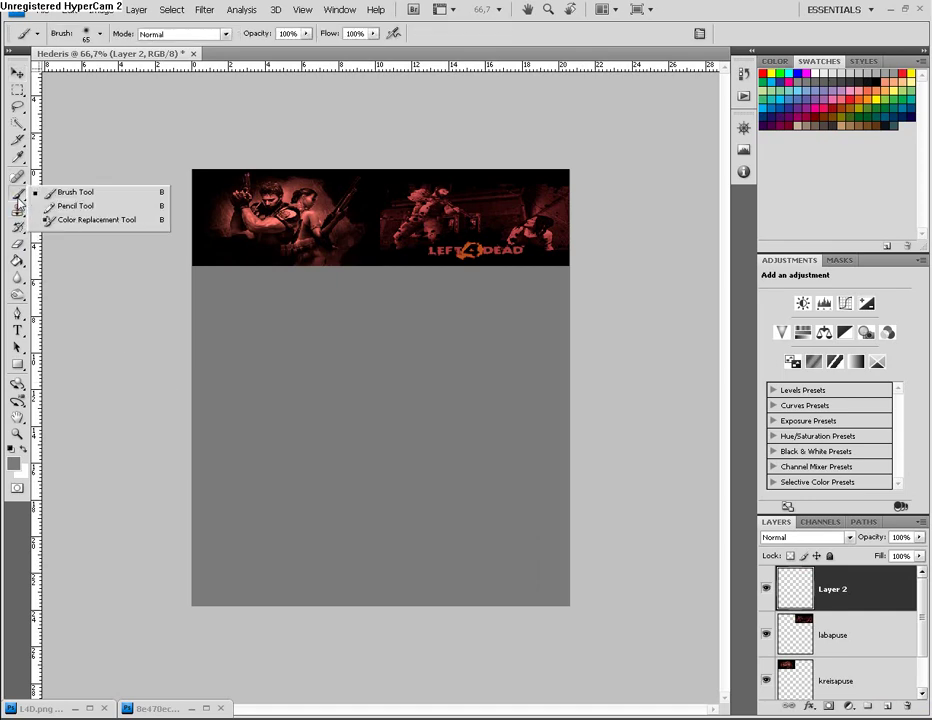
click(20, 198)
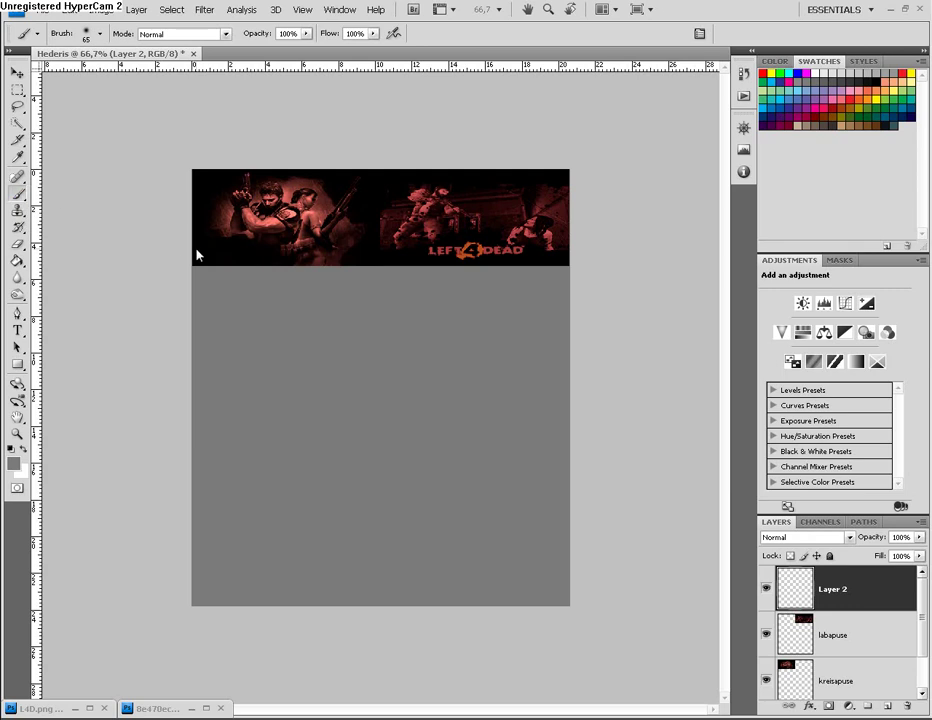
click(87, 35)
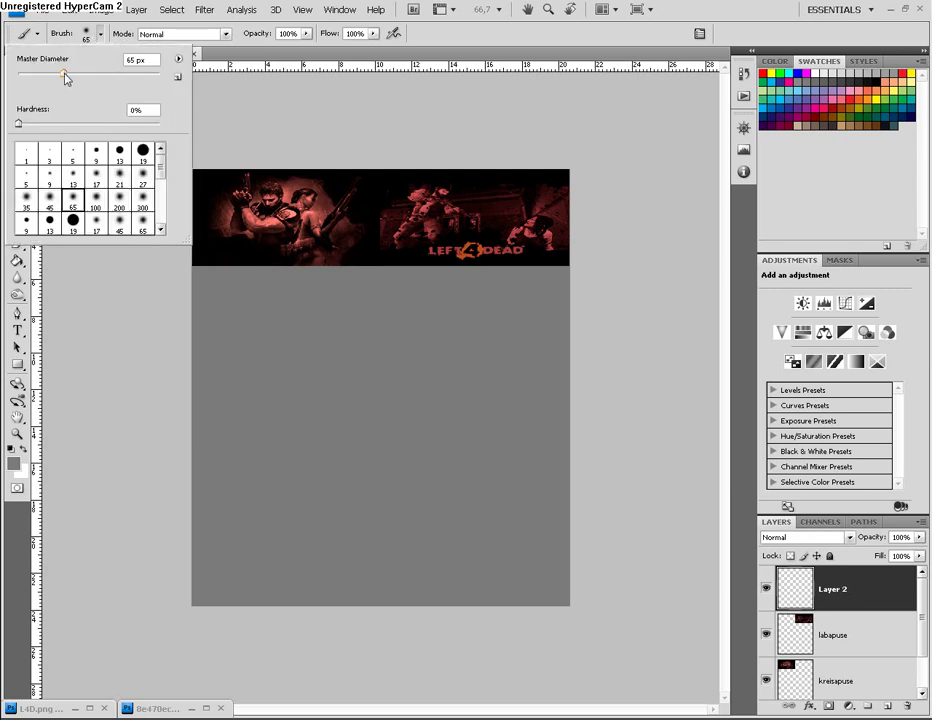
drag(65, 78, 80, 79)
click(255, 113)
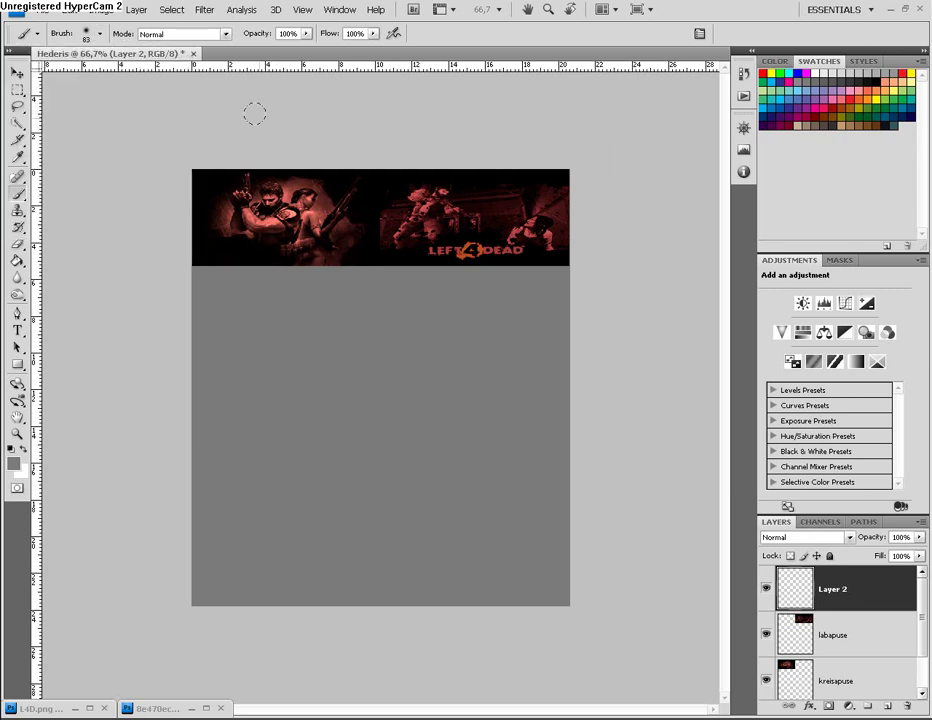
- Set black as foreground and paint a soft band along the banner's bottom edge
click(14, 465)
click(265, 600)
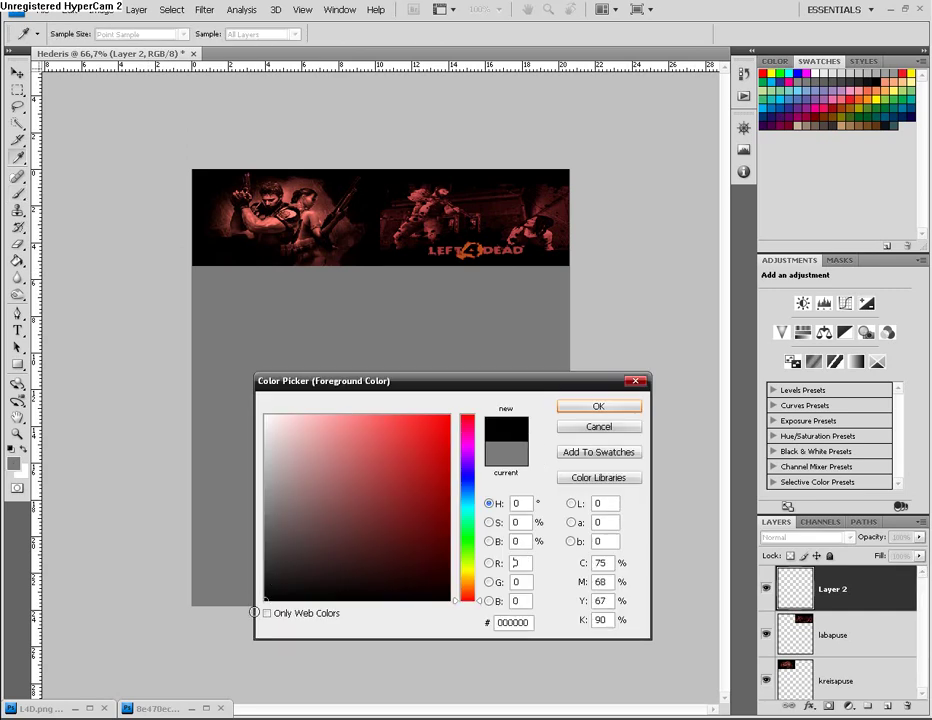
click(578, 408)
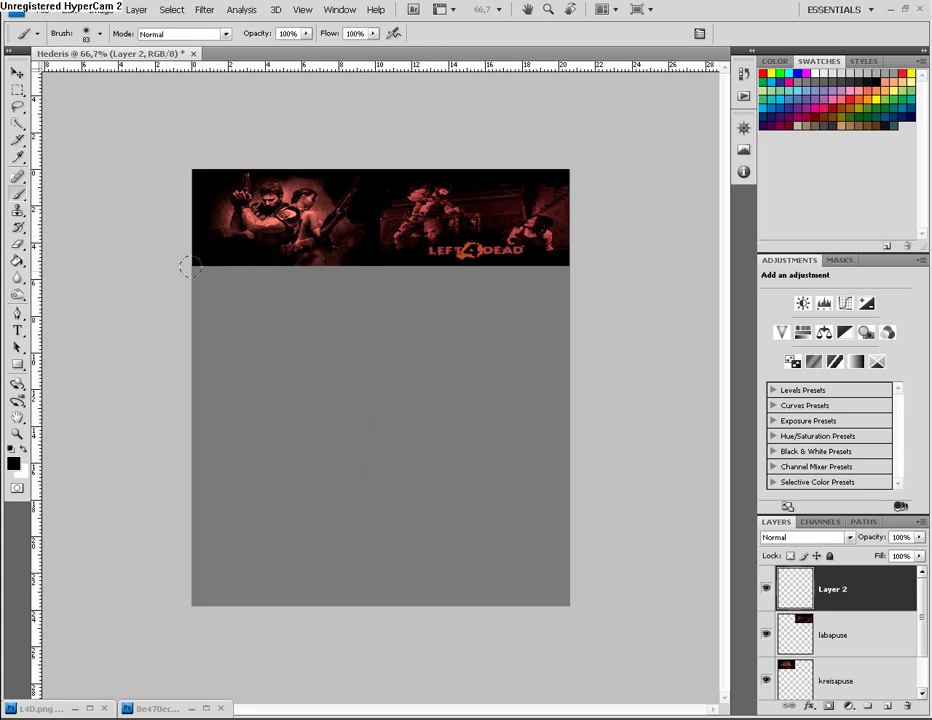
drag(190, 267, 442, 263)
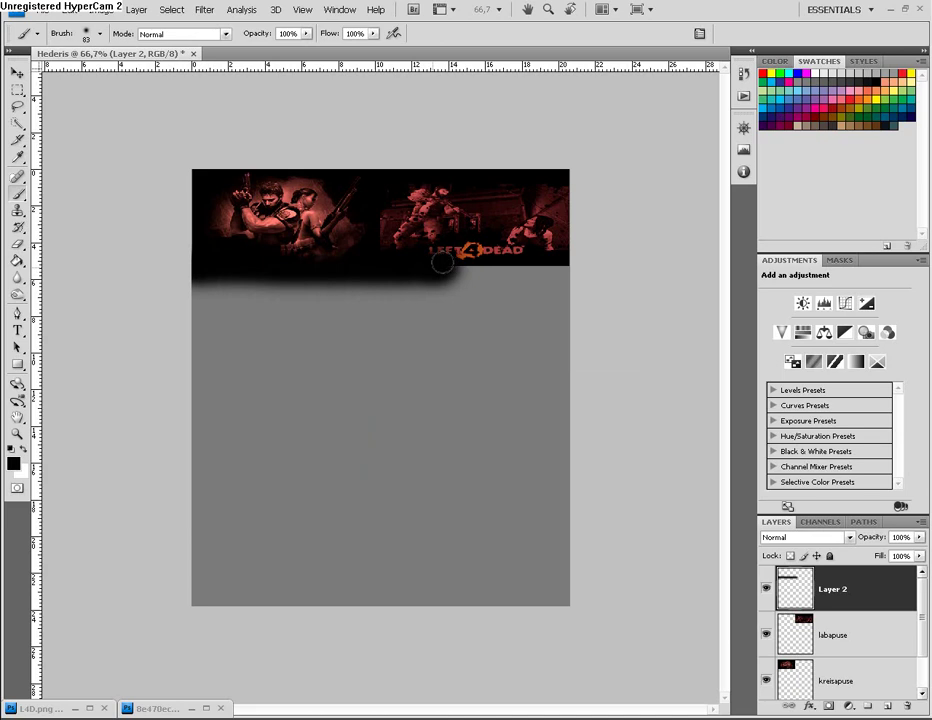
mouse_move(442, 263)
mouse_down()
mouse_move(468, 250)
mouse_move(575, 262)
mouse_up()
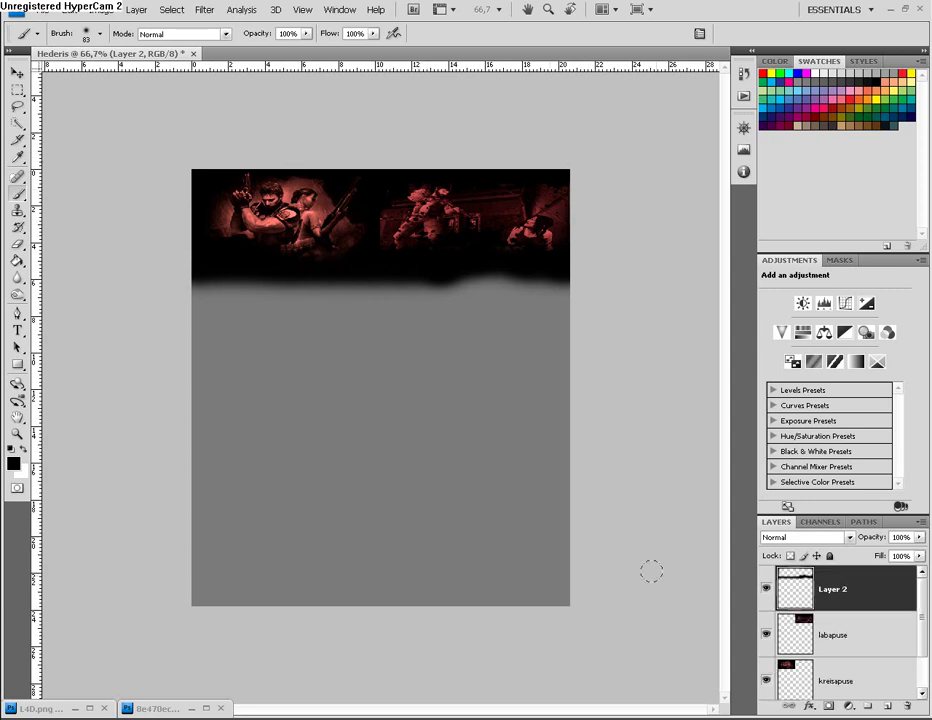
click(17, 73)
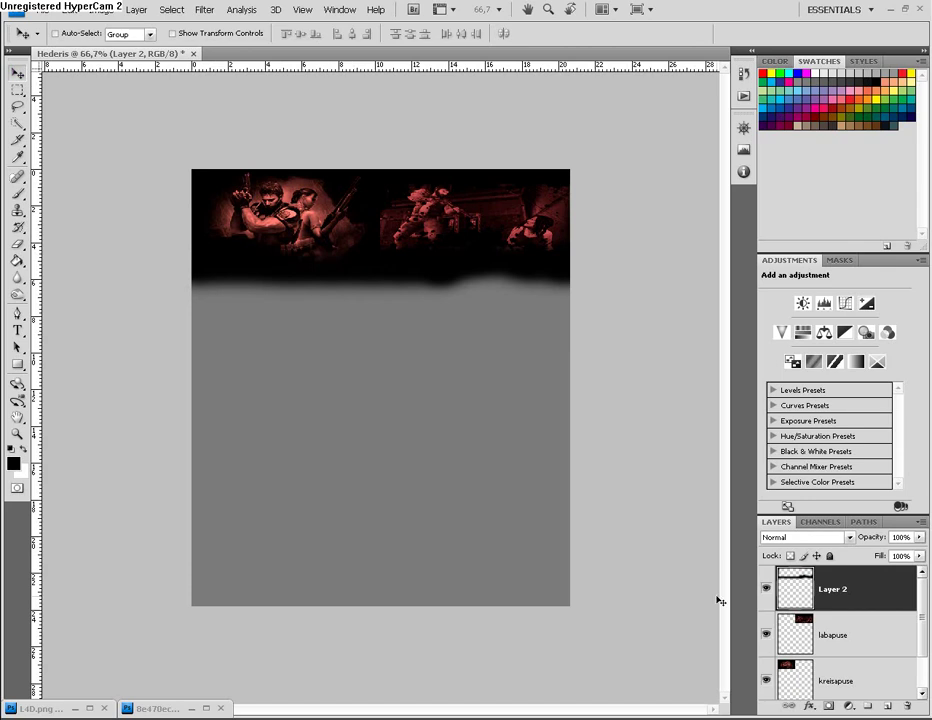
- Hide labapuse and kreisapuse, then cut the canvas's top band onto its own layer
scroll(771, 633, down, 1)
scroll(768, 637, up, 1)
click(766, 634)
click(766, 680)
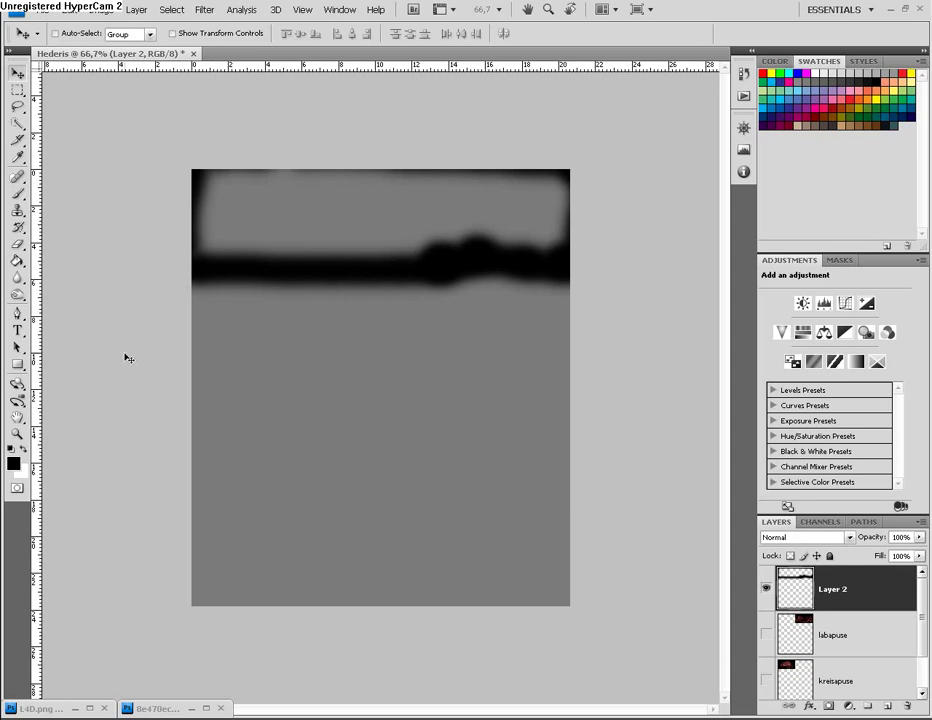
click(17, 89)
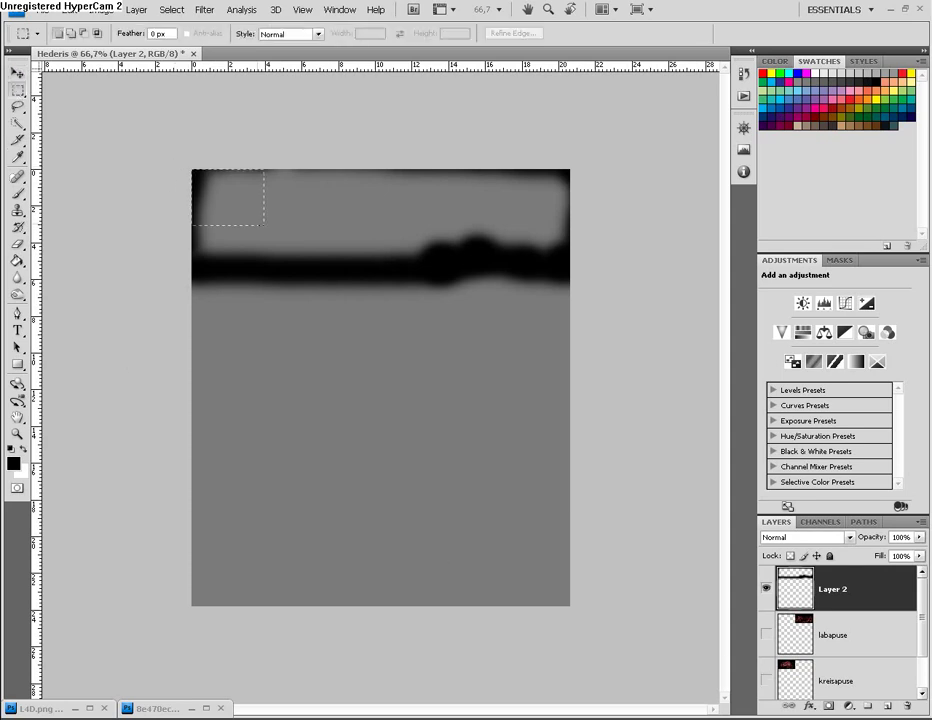
drag(264, 225, 585, 262)
drag(585, 262, 585, 268)
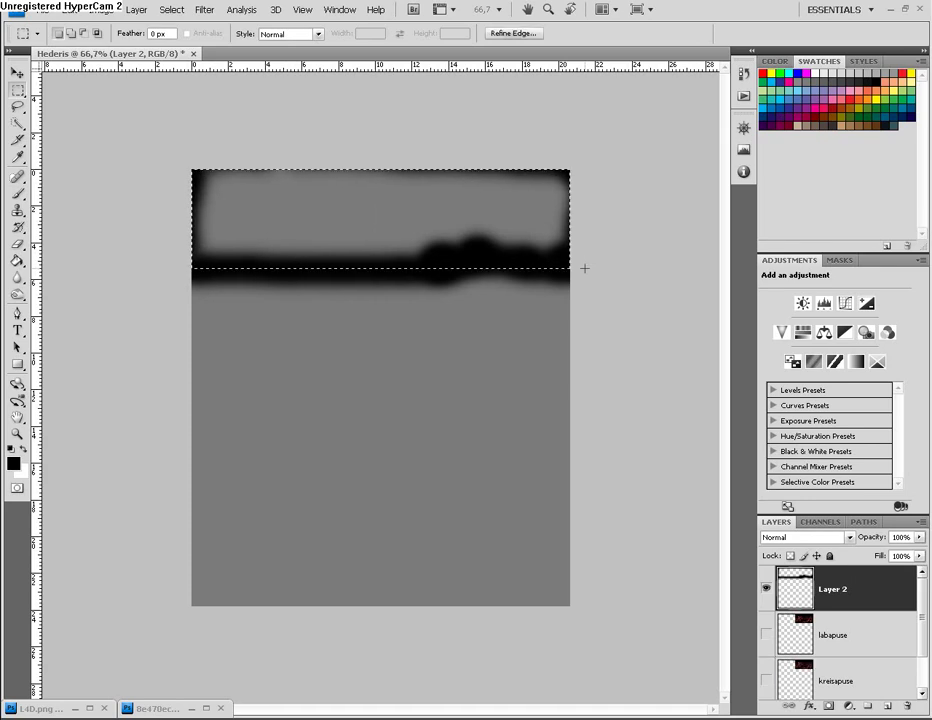
right_click(285, 207)
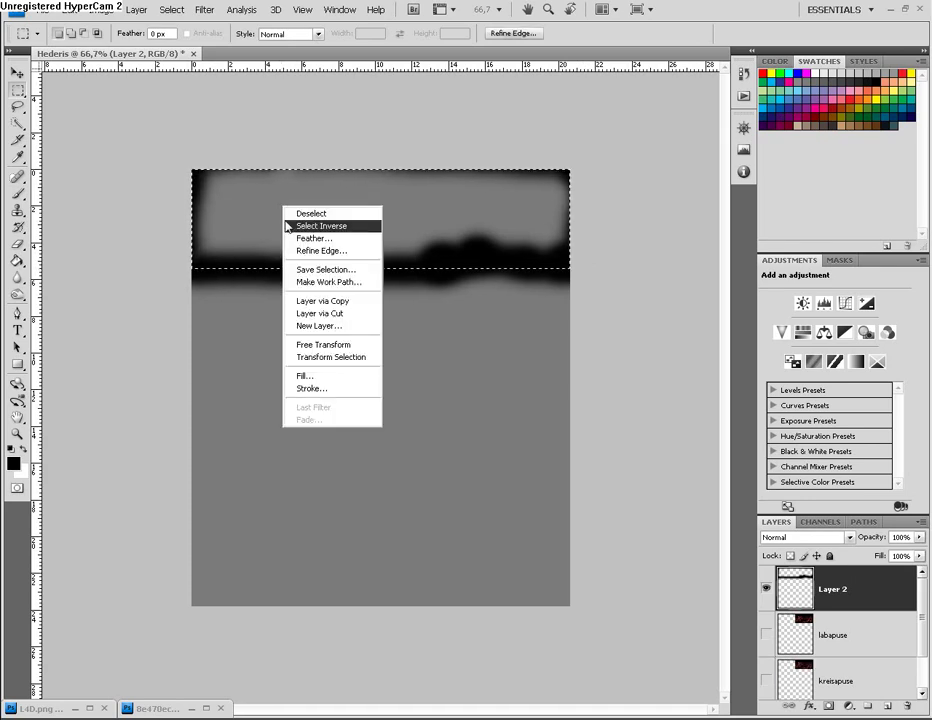
click(321, 314)
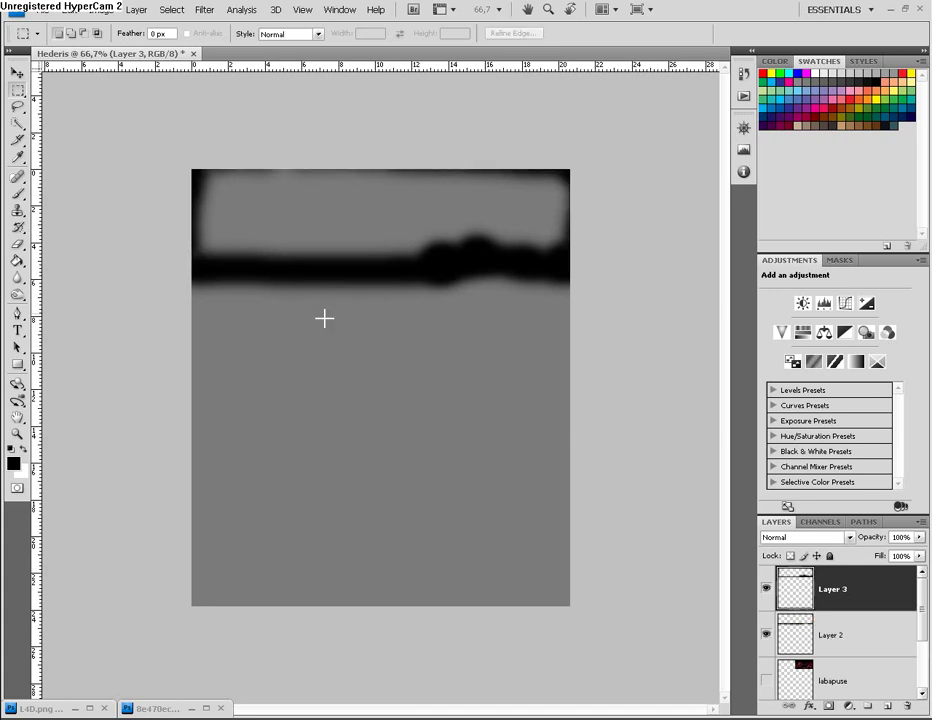
- Delete Layer 2 and show Layer 3, labapuse and kreisapuse again
click(767, 591)
click(766, 634)
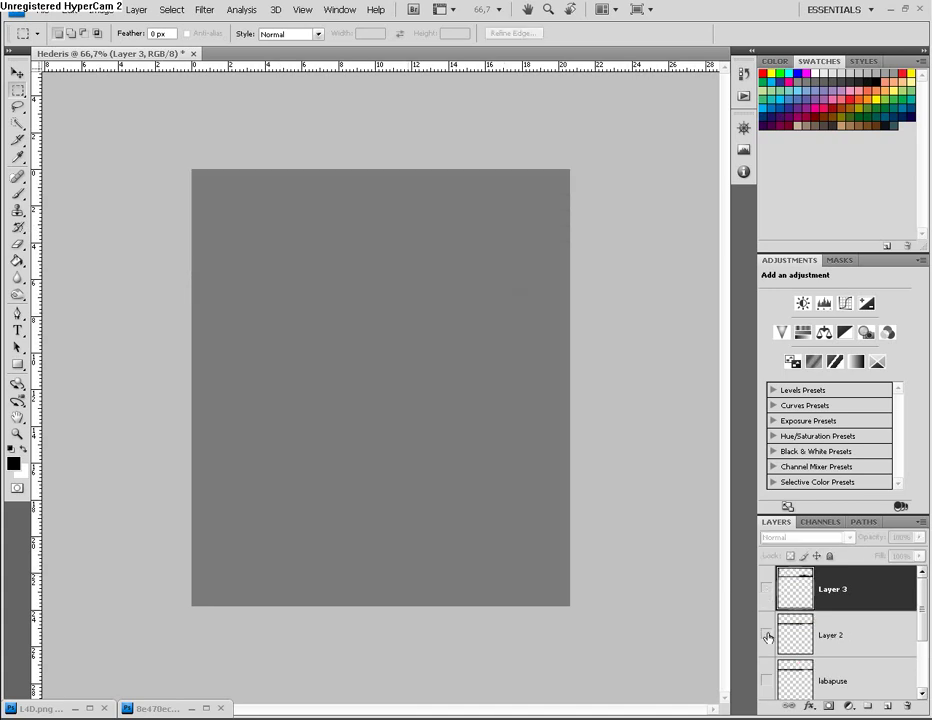
click(805, 643)
key(Delete)
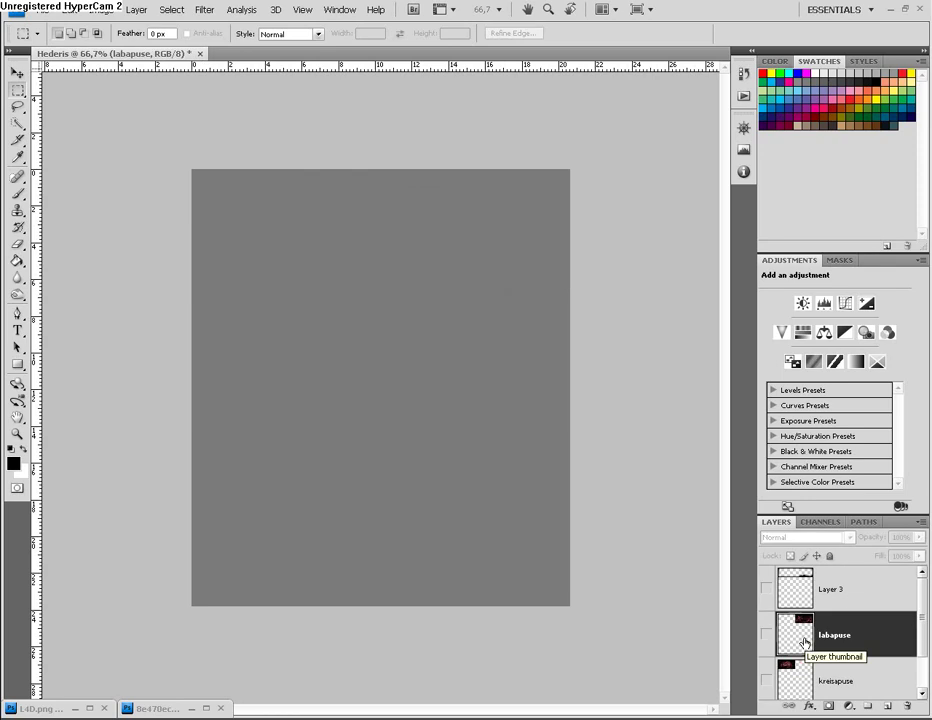
click(767, 591)
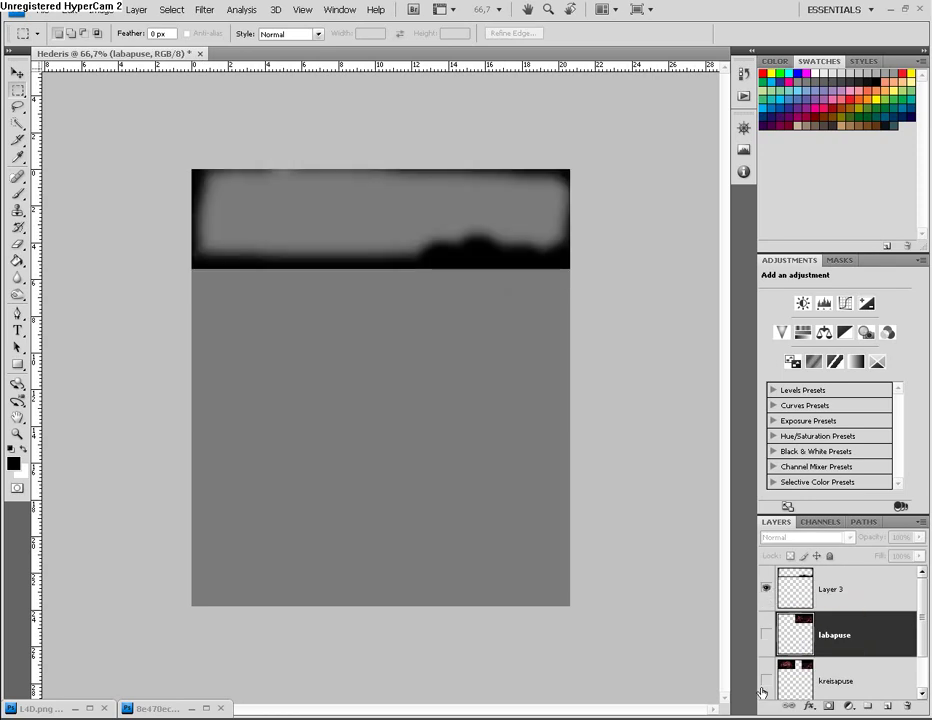
click(766, 634)
click(767, 682)
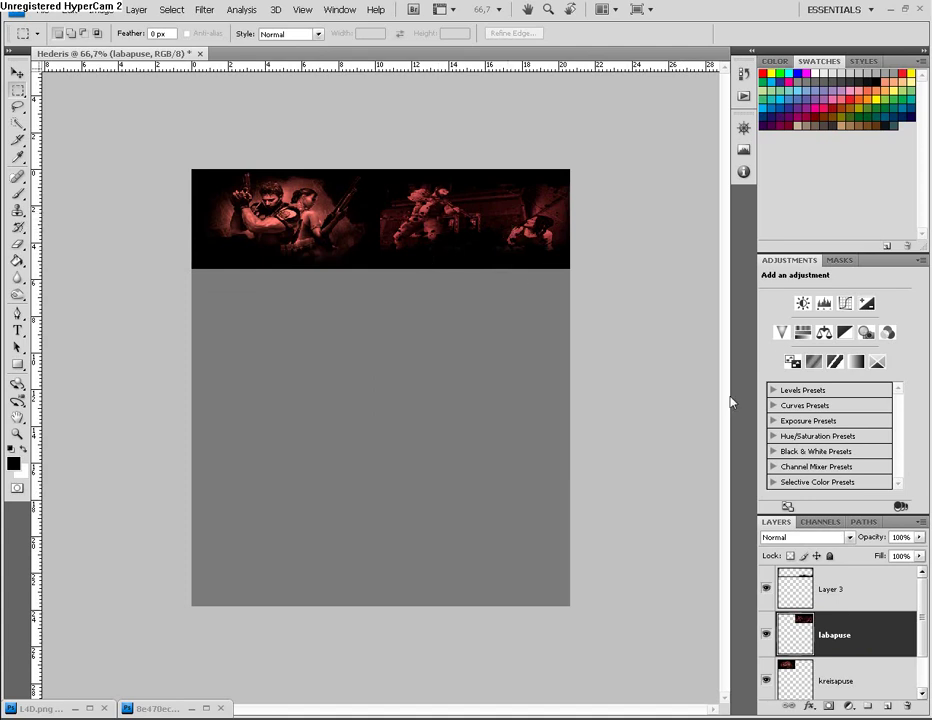
scroll(920, 620, down, 1)
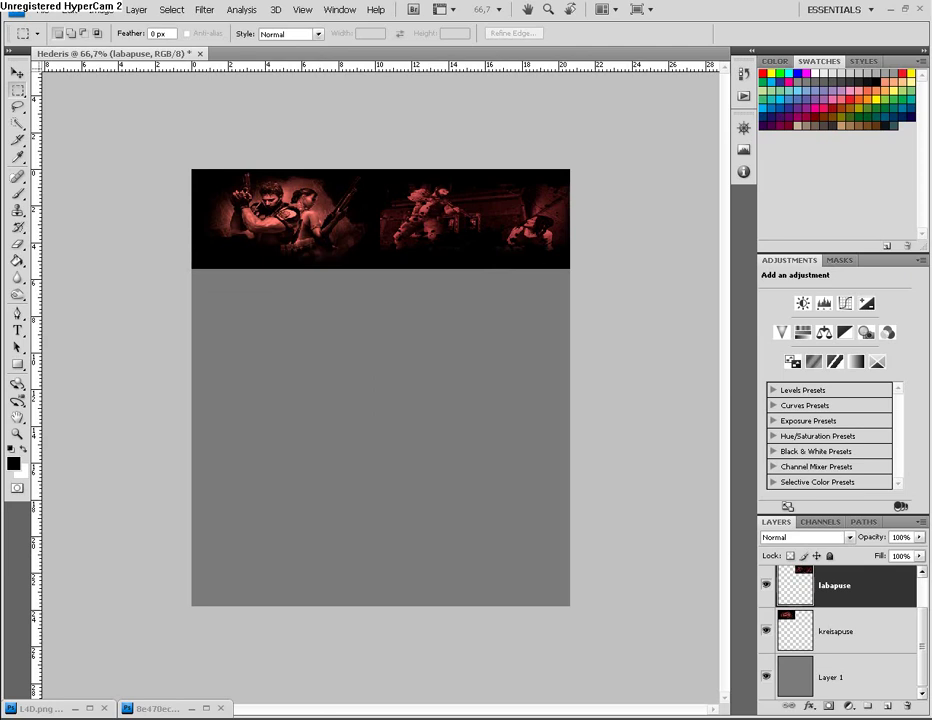
key(alt+Tab)
key(alt+Tab)
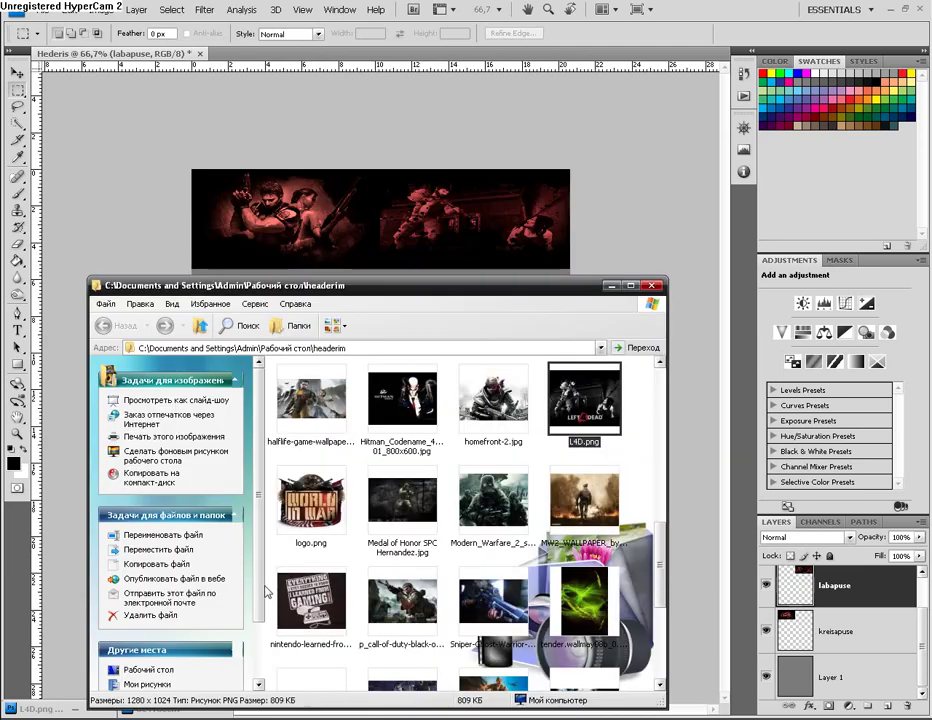
- Browse the headerim folder, inspecting L4D.png, ftg_logo.png and GearsofWar2logo.jpg
drag(400, 285, 318, 161)
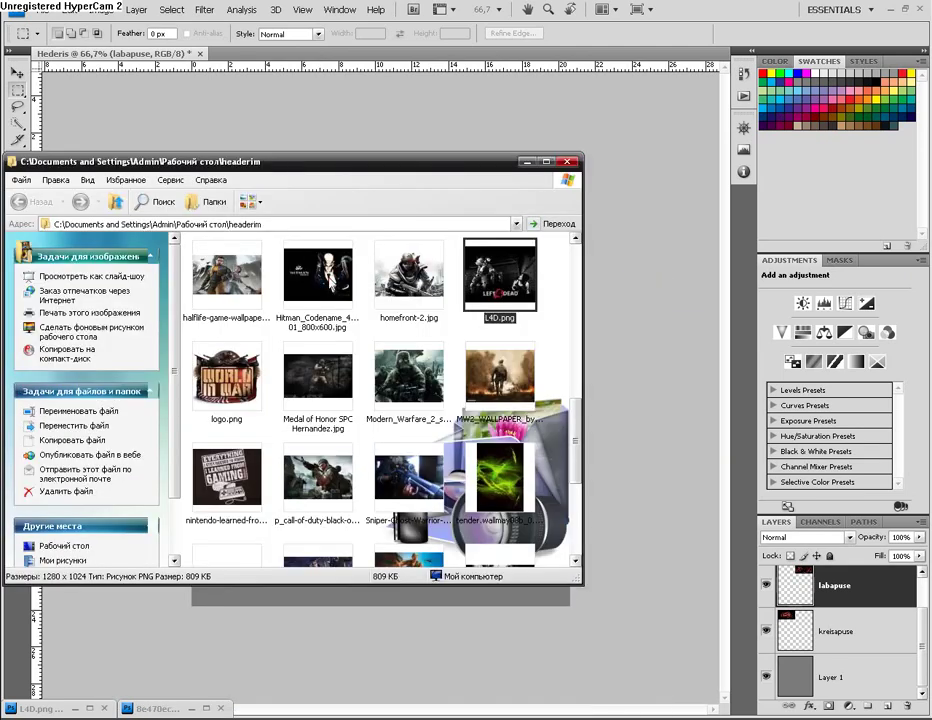
scroll(333, 305, down, 3)
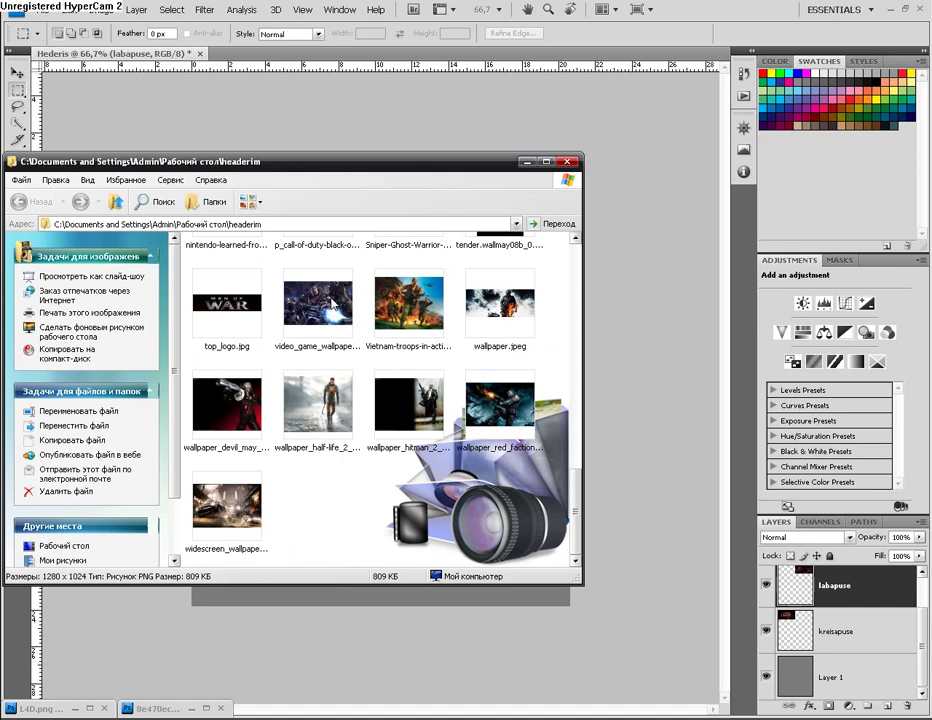
scroll(333, 302, up, 3)
click(500, 300)
scroll(205, 278, up, 1)
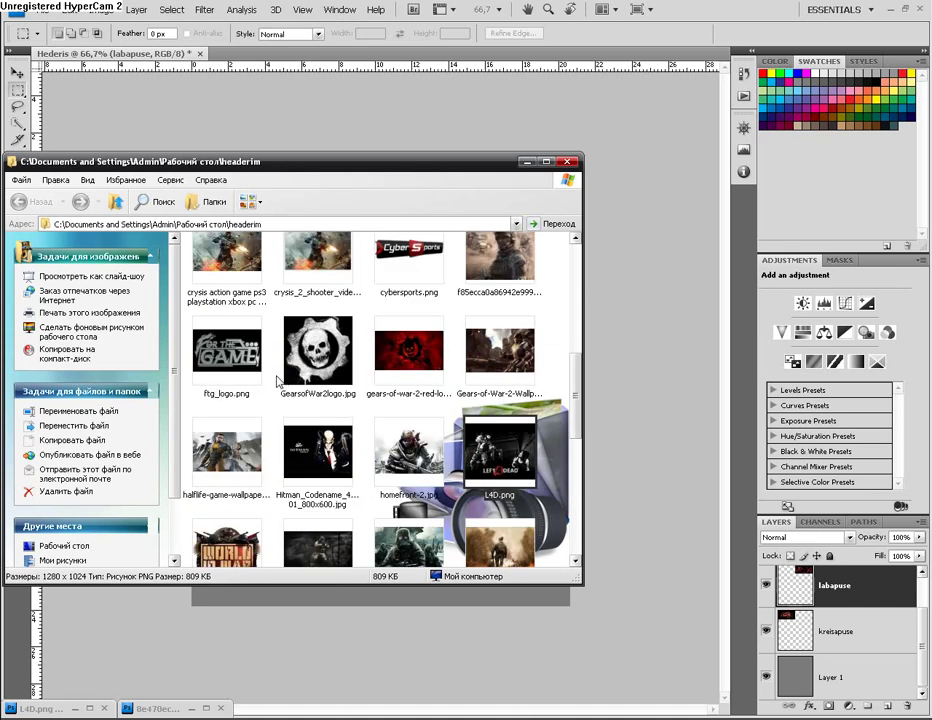
click(226, 381)
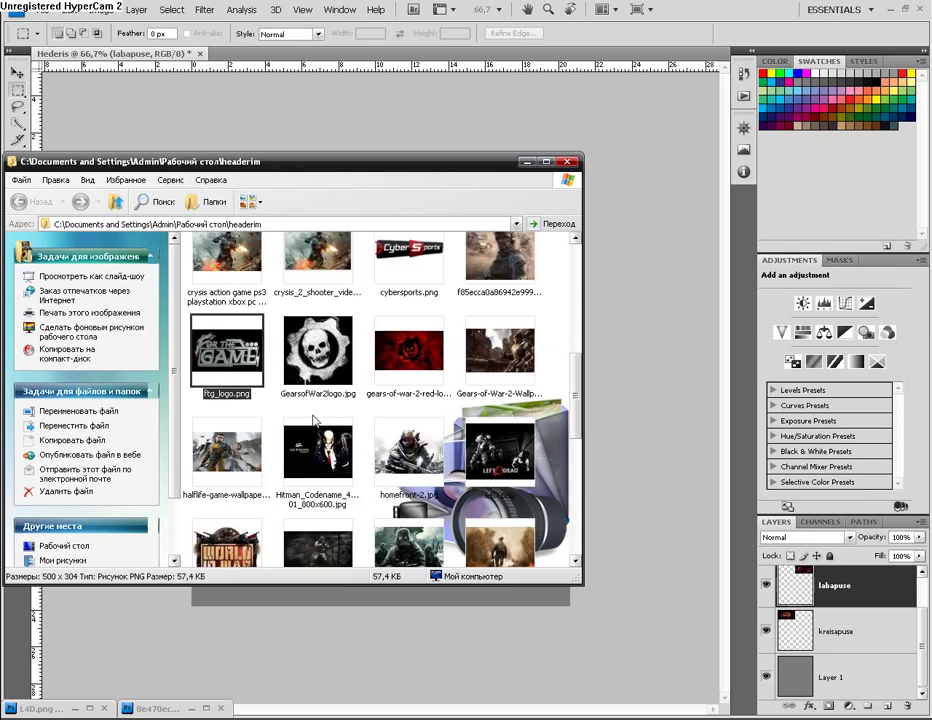
scroll(313, 425, up, 1)
scroll(305, 483, up, 2)
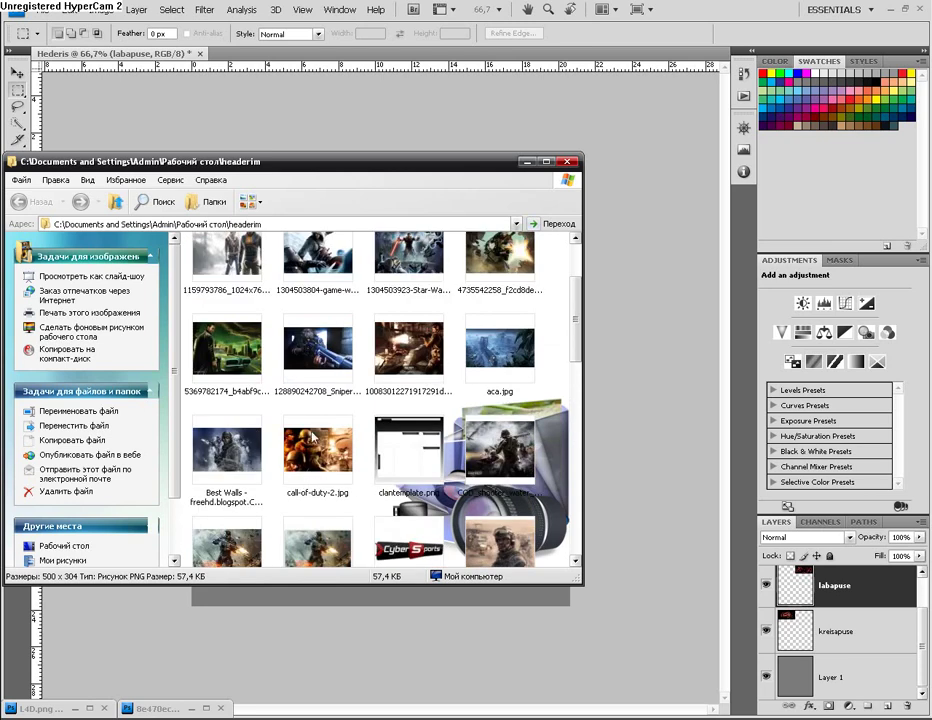
scroll(313, 437, down, 3)
click(313, 382)
scroll(313, 382, up, 1)
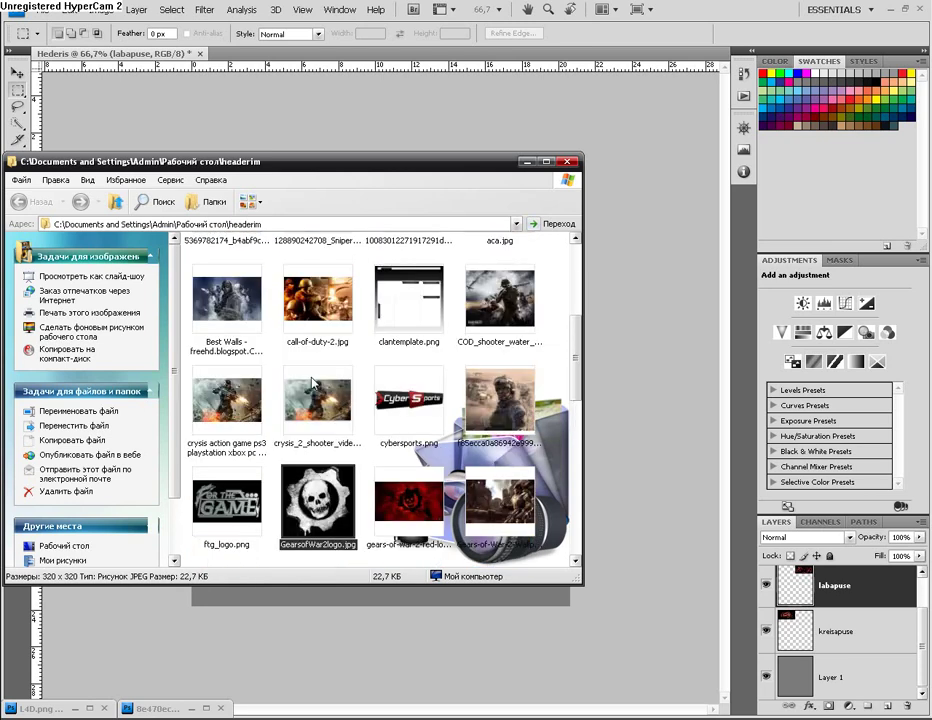
- Drag cybersports.png into Photoshop as a new document and select all
click(398, 416)
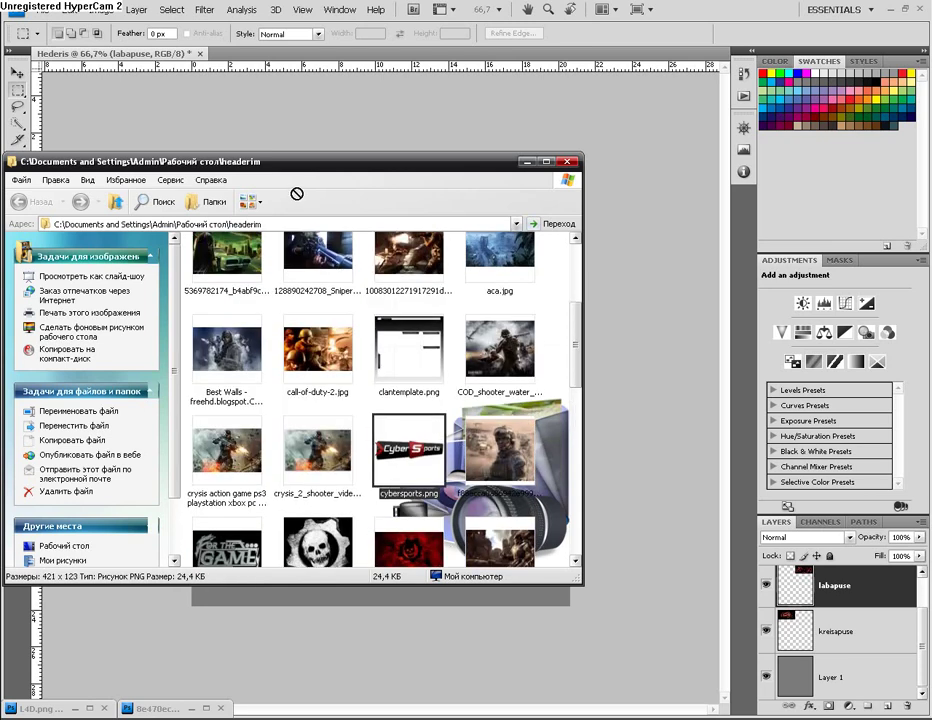
drag(398, 405, 279, 120)
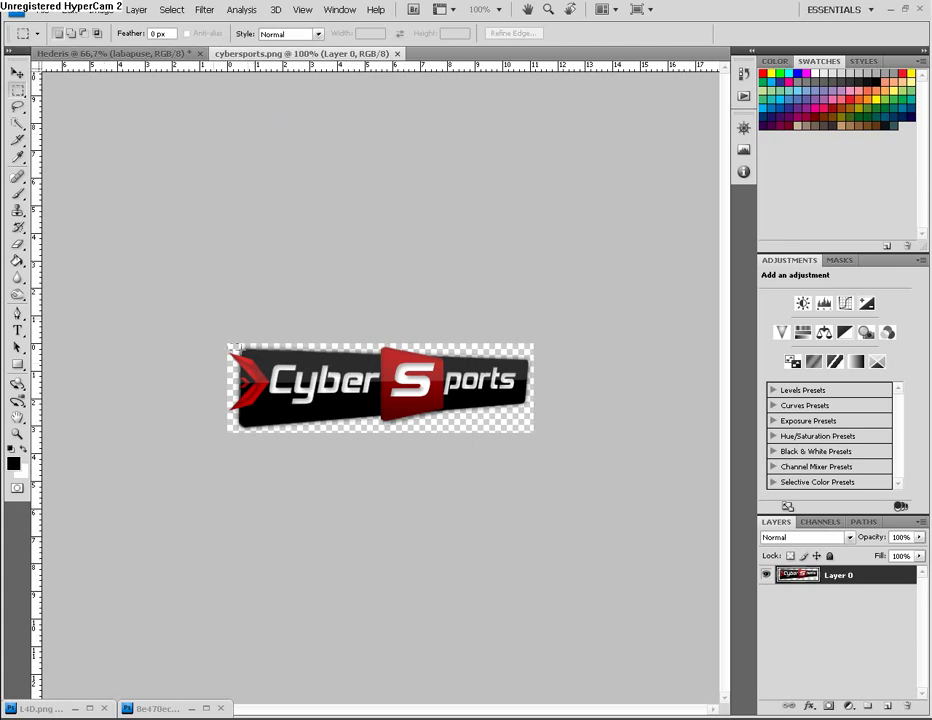
key(ctrl+a)
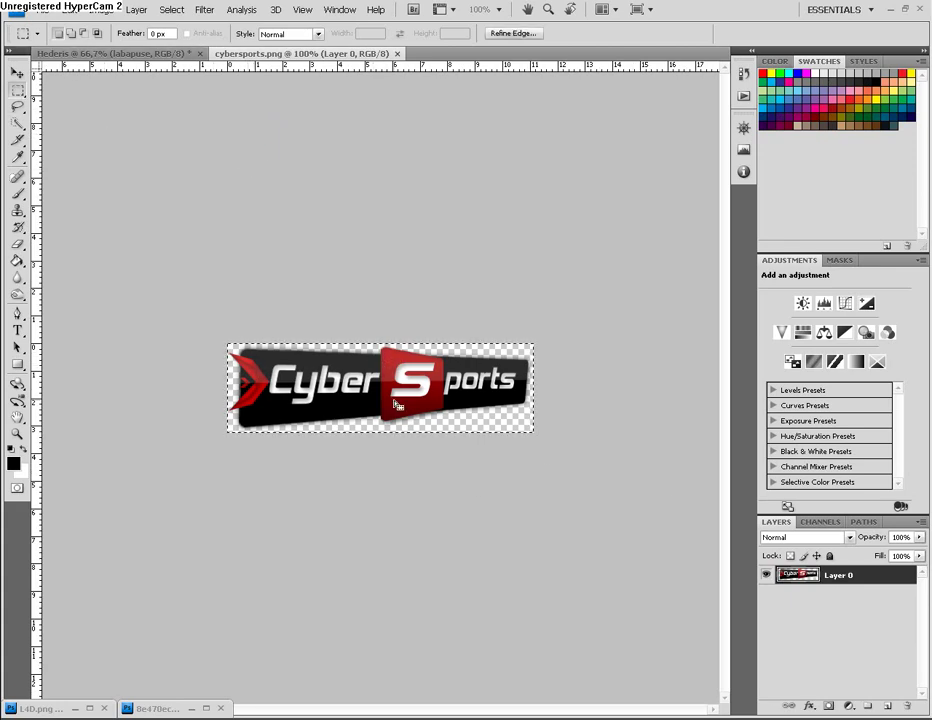
- Copy the CyberSports logo and paste it into Hederis as Layer 4
click(17, 72)
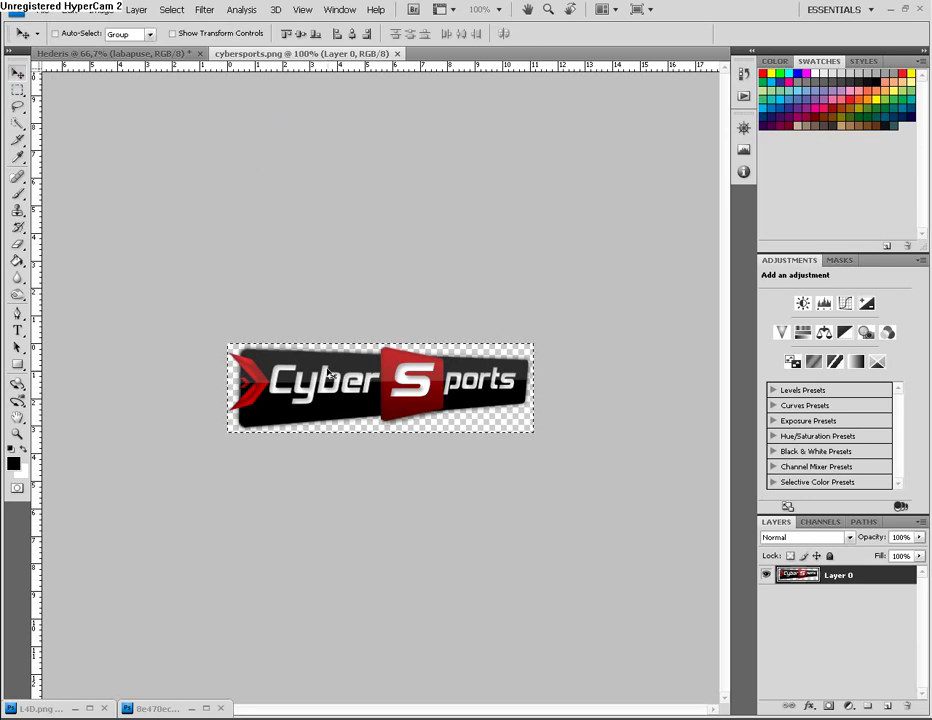
mouse_move(318, 400)
mouse_down()
mouse_move(318, 322)
mouse_move(333, 381)
mouse_up()
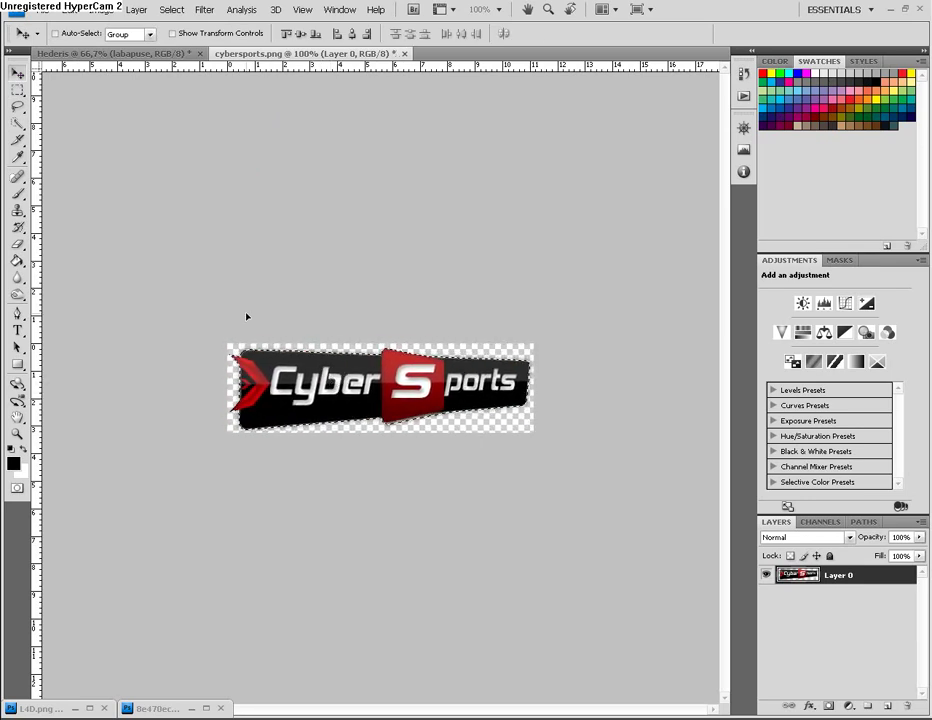
click(78, 9)
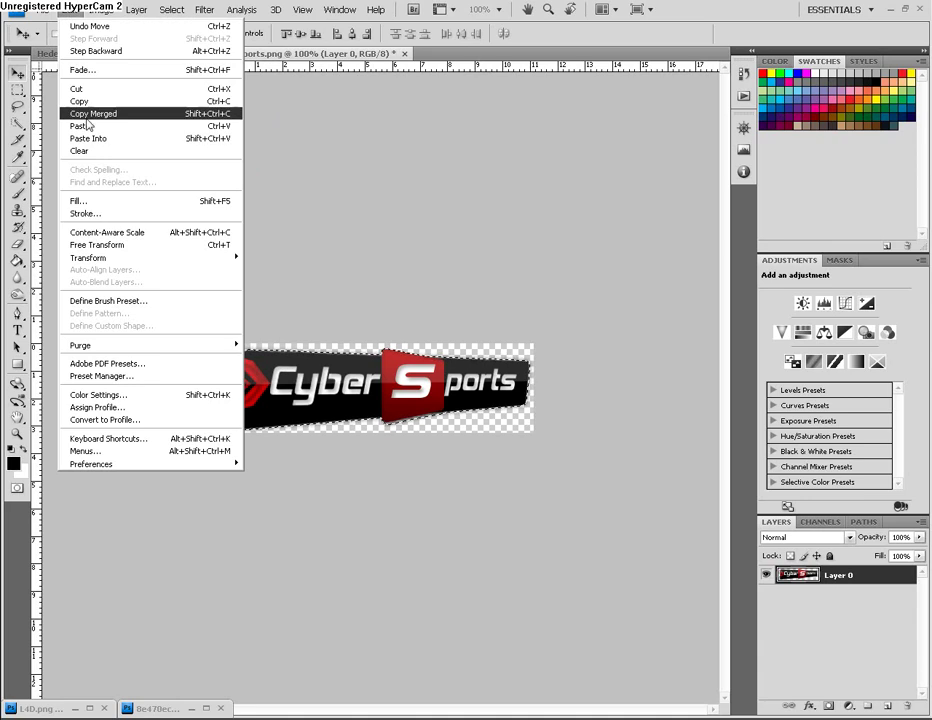
click(83, 102)
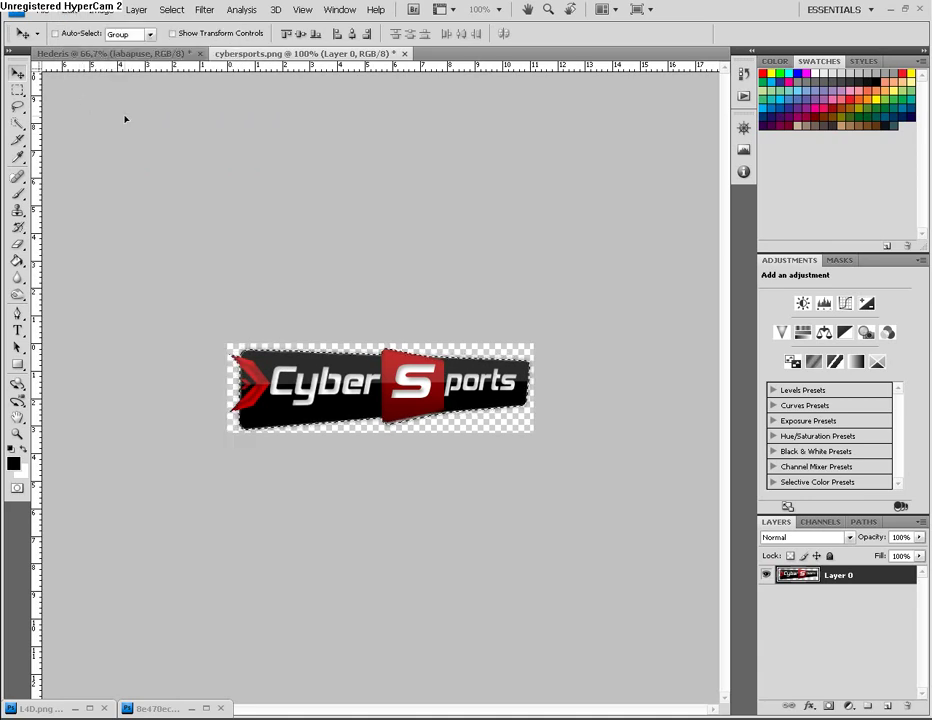
click(91, 55)
right_click(128, 362)
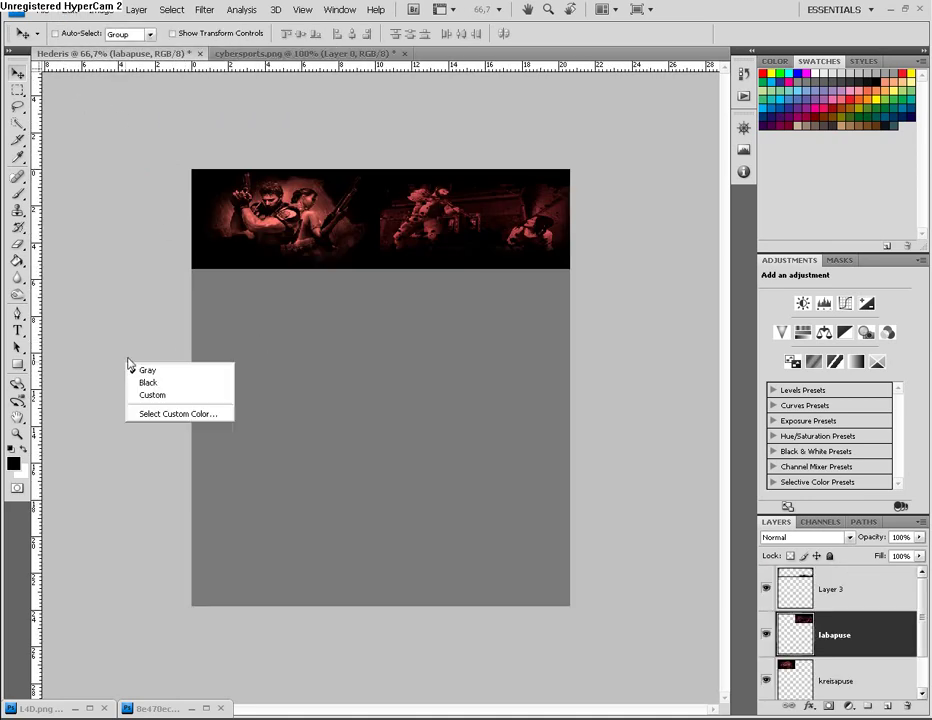
click(73, 10)
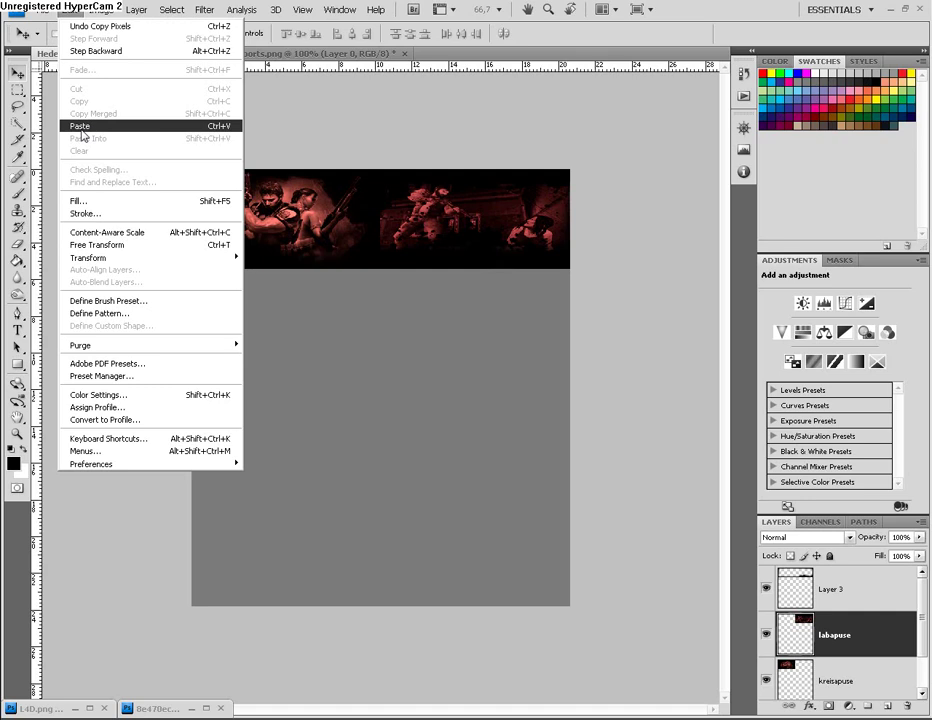
click(85, 125)
- Move Layer 3 below Layer 4 and place the logo over the red banner
drag(339, 381, 329, 418)
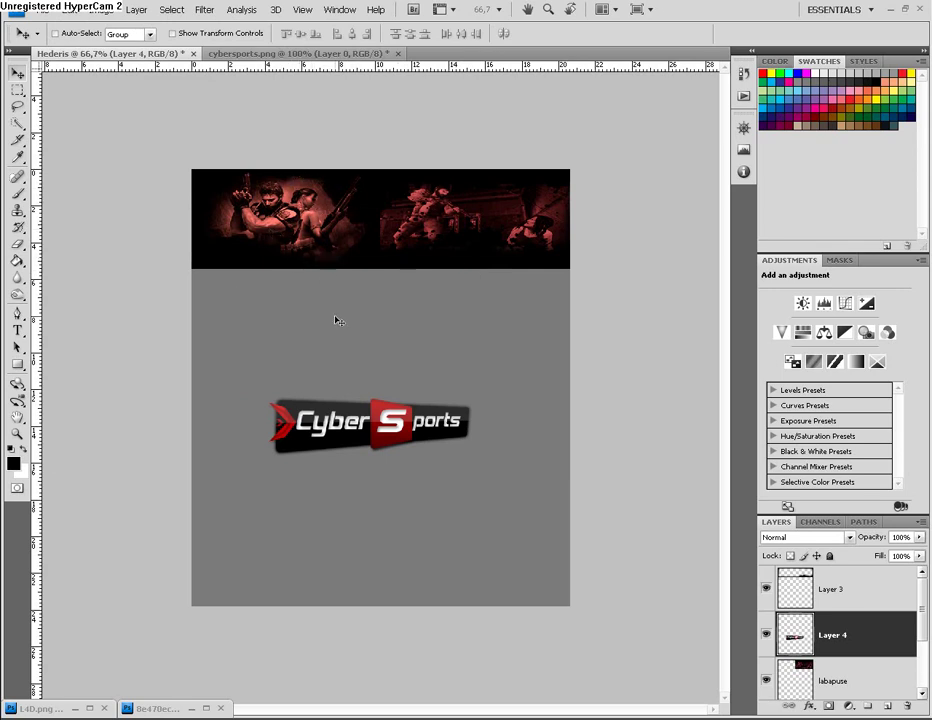
mouse_move(341, 433)
mouse_down()
mouse_move(321, 255)
mouse_move(321, 403)
mouse_up()
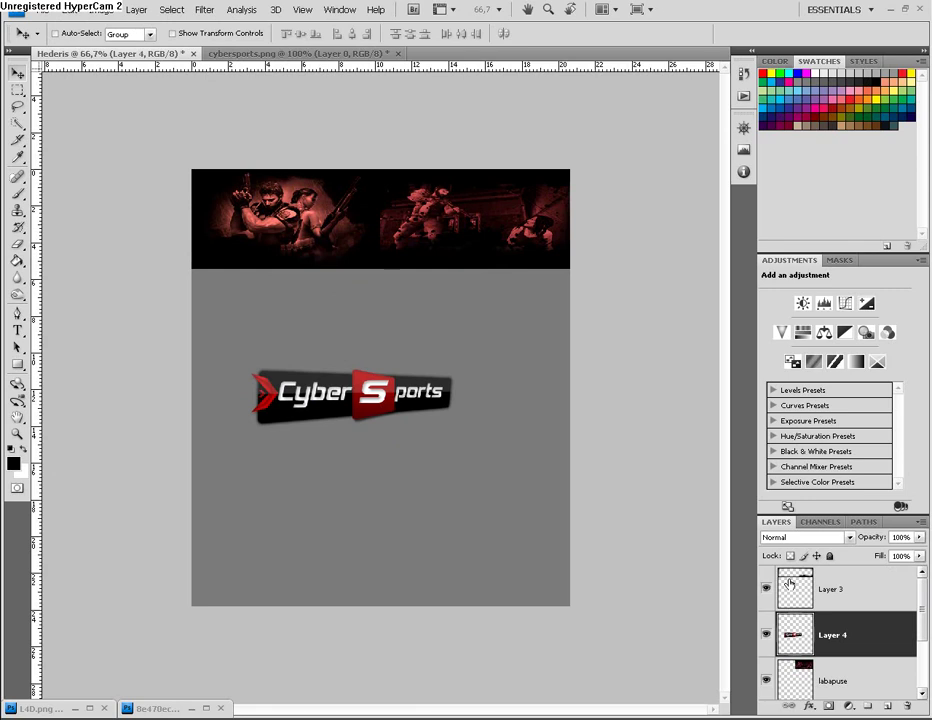
drag(790, 584, 801, 656)
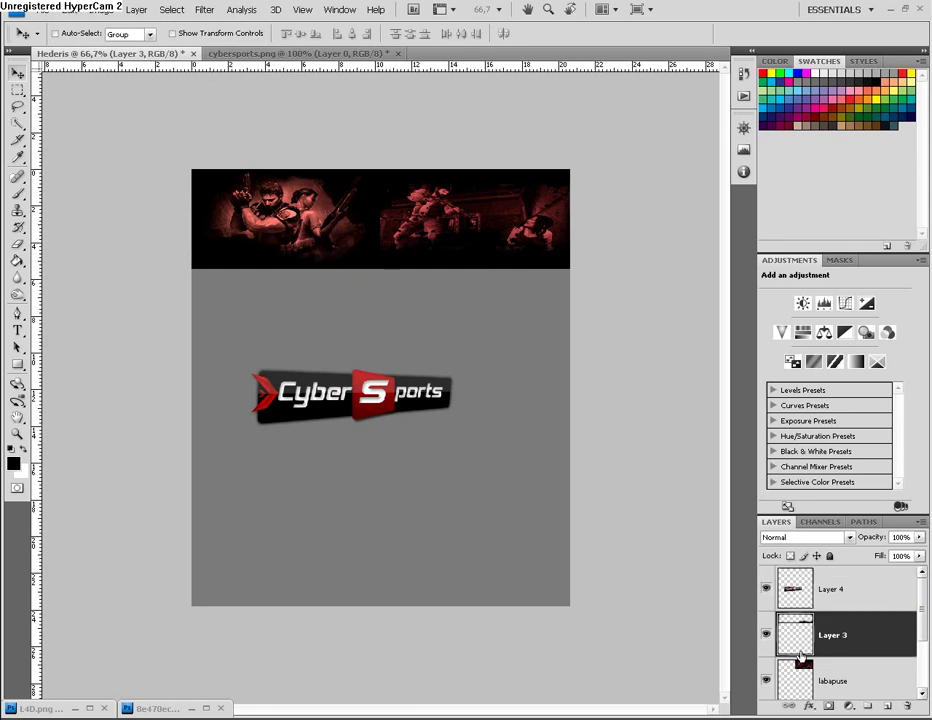
key(alt+bracketright)
mouse_move(388, 403)
mouse_down()
mouse_move(381, 259)
mouse_move(414, 261)
mouse_move(419, 246)
mouse_move(416, 261)
mouse_up()
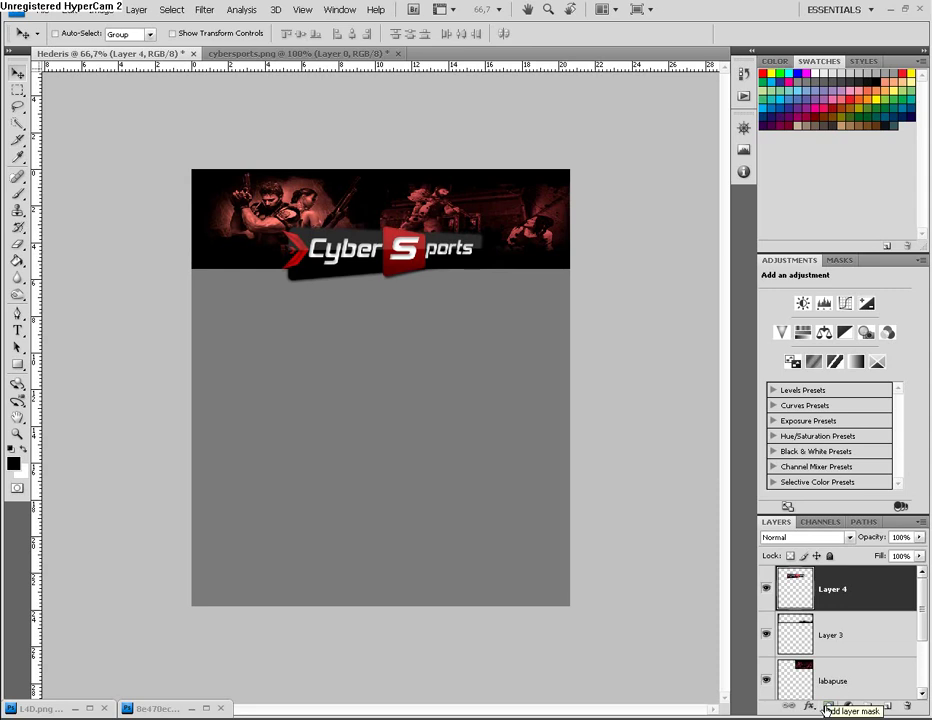
- Add a mask to Layer 4 and paint black on it to hide part of the logo
click(828, 706)
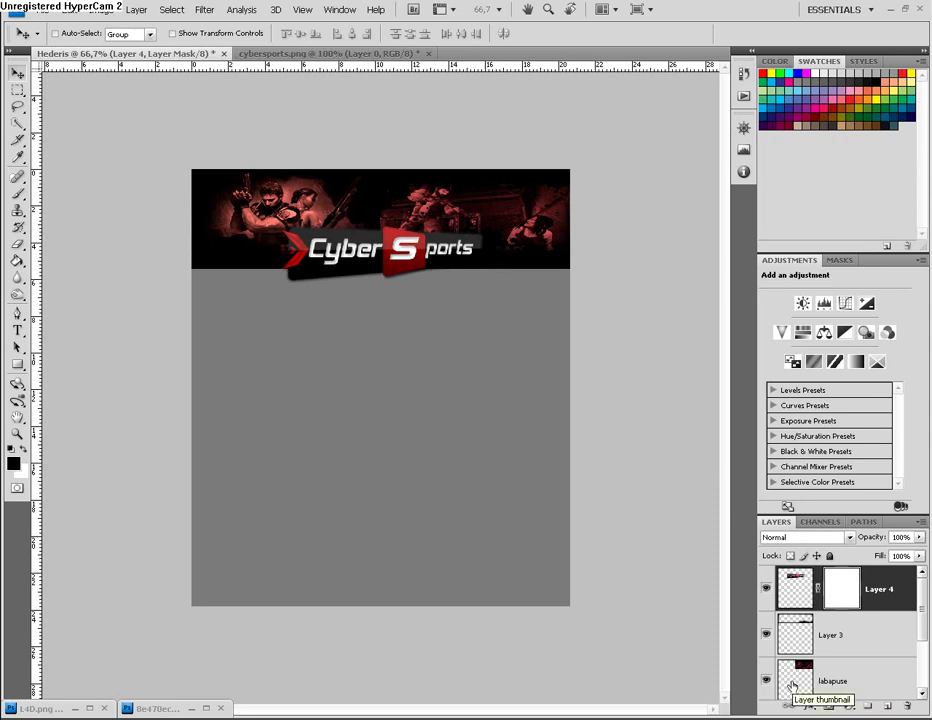
click(19, 193)
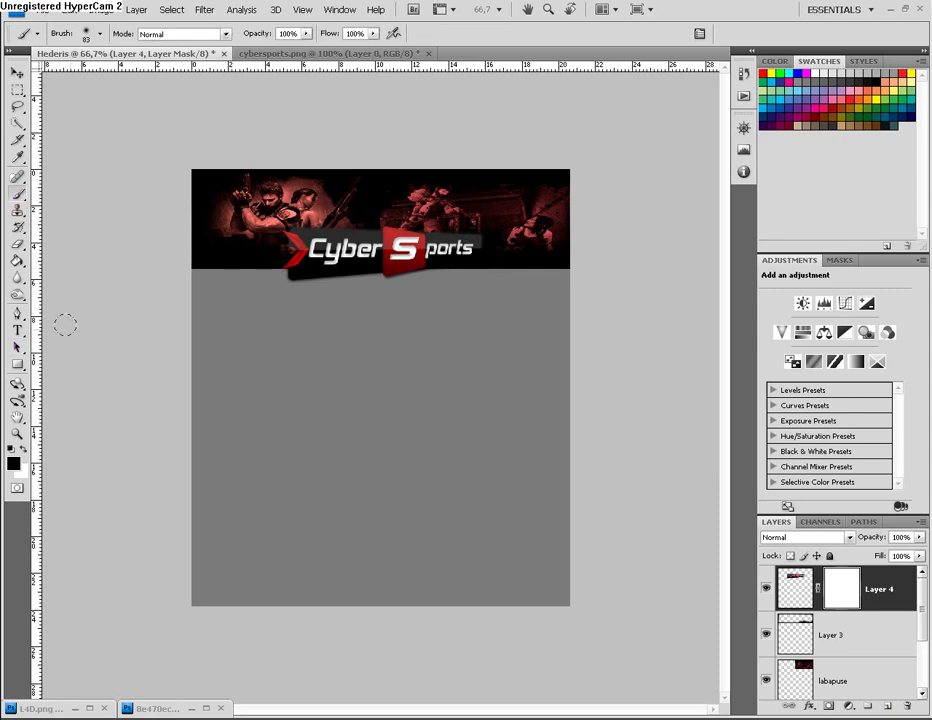
key(x)
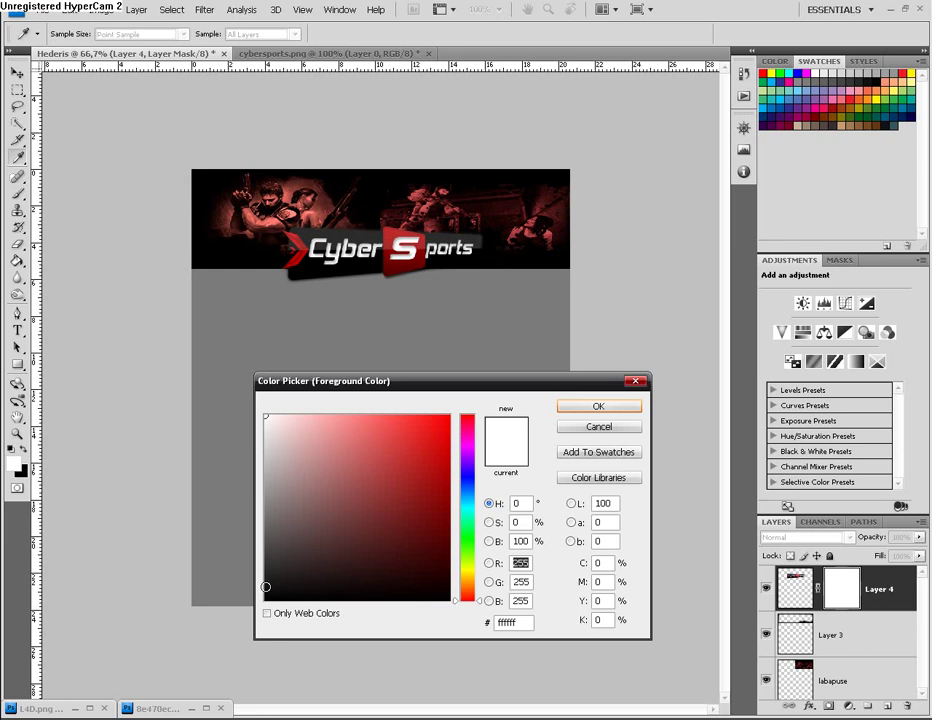
drag(265, 587, 248, 611)
key(Escape)
key(b)
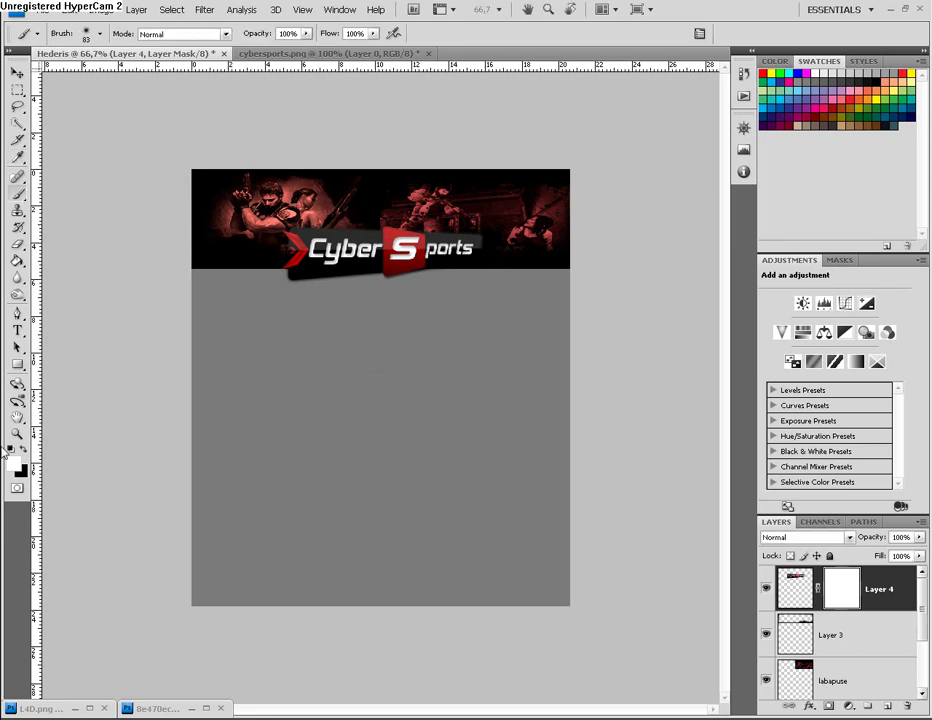
click(23, 450)
click(230, 165)
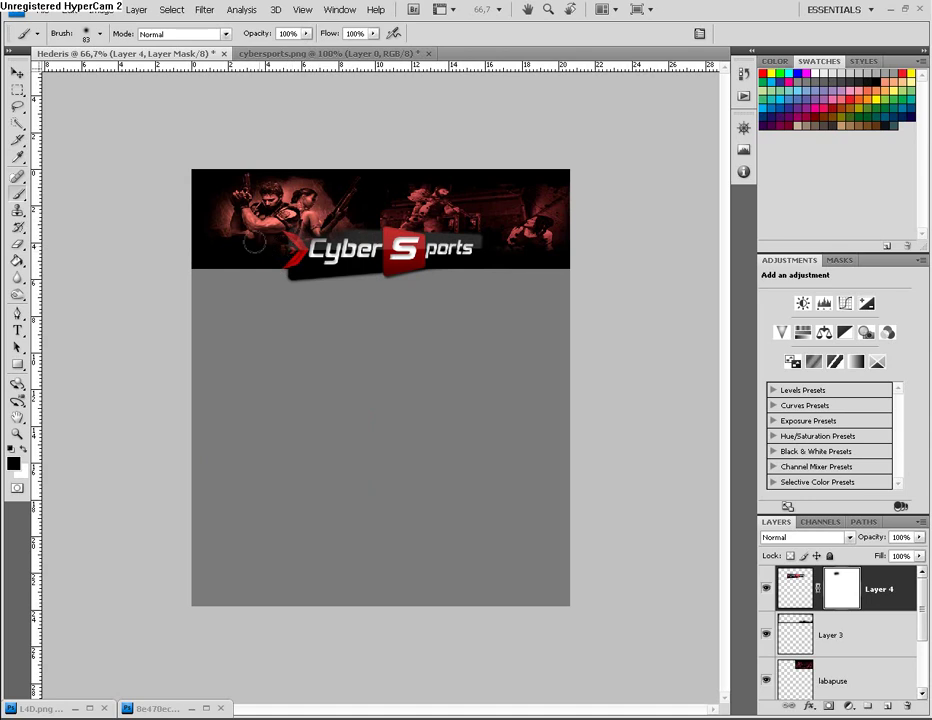
- Shrink the brush to 41 px and trial-mask the chevron left of Cyber, undoing the strokes
click(87, 35)
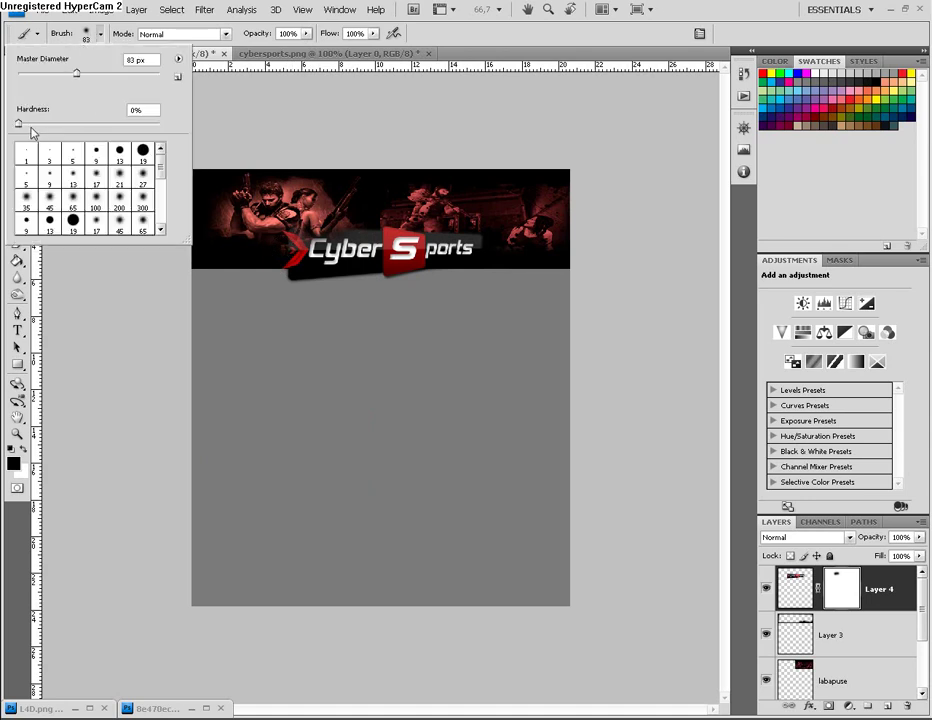
drag(87, 76, 51, 74)
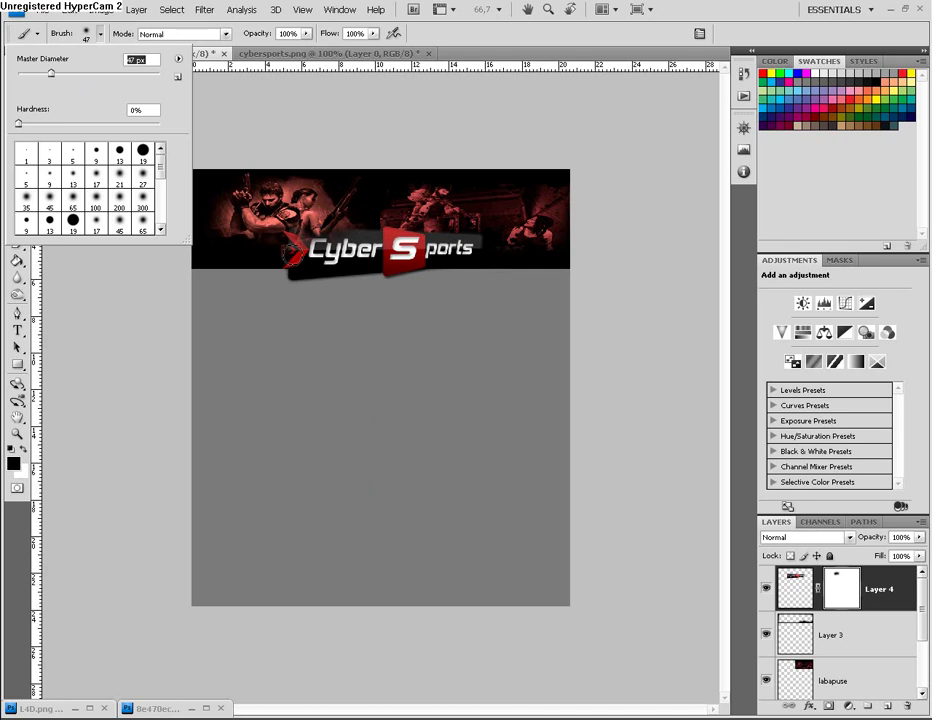
key(ctrl+z)
click(290, 268)
click(205, 154)
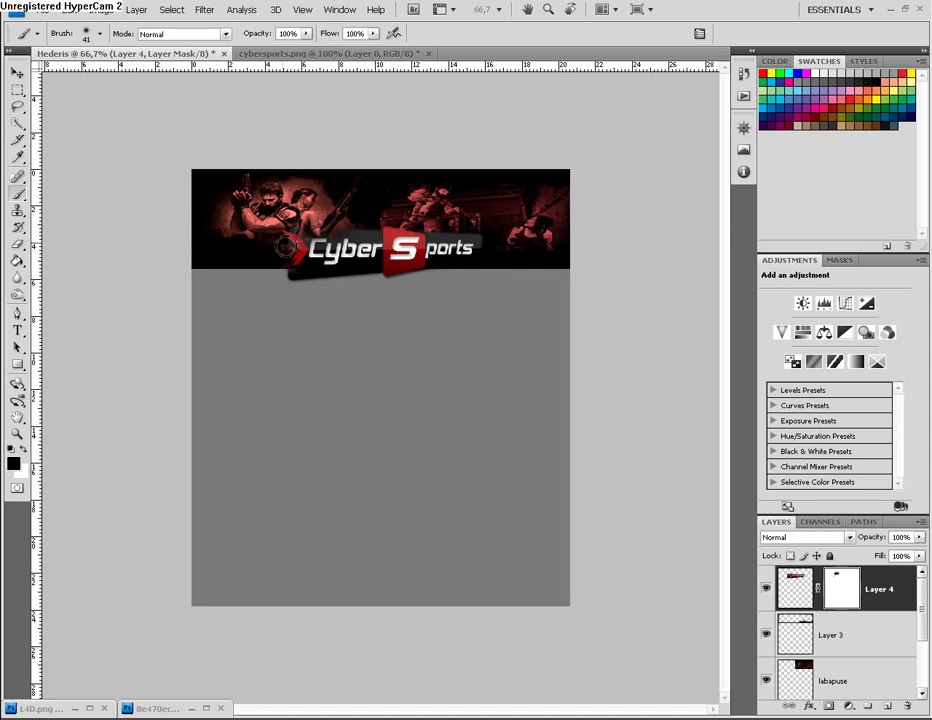
click(288, 248)
key(ctrl+z)
- With a 25 px brush, mask the logo's lower edge from below Cyber to the S
click(87, 36)
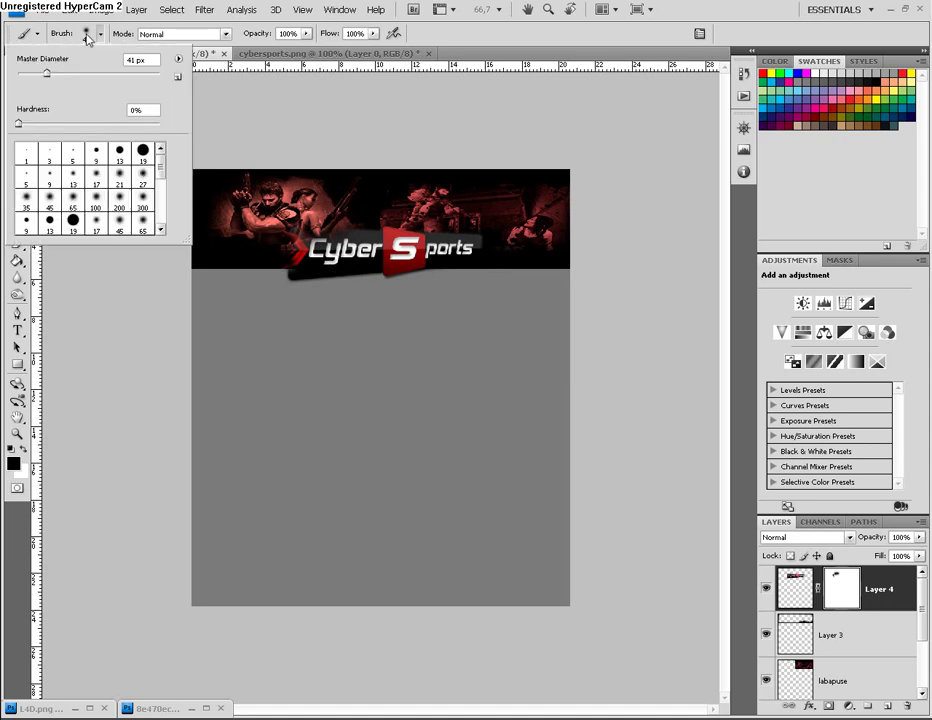
mouse_move(47, 74)
mouse_down()
mouse_move(24, 76)
mouse_move(46, 75)
mouse_move(35, 78)
mouse_up()
click(184, 97)
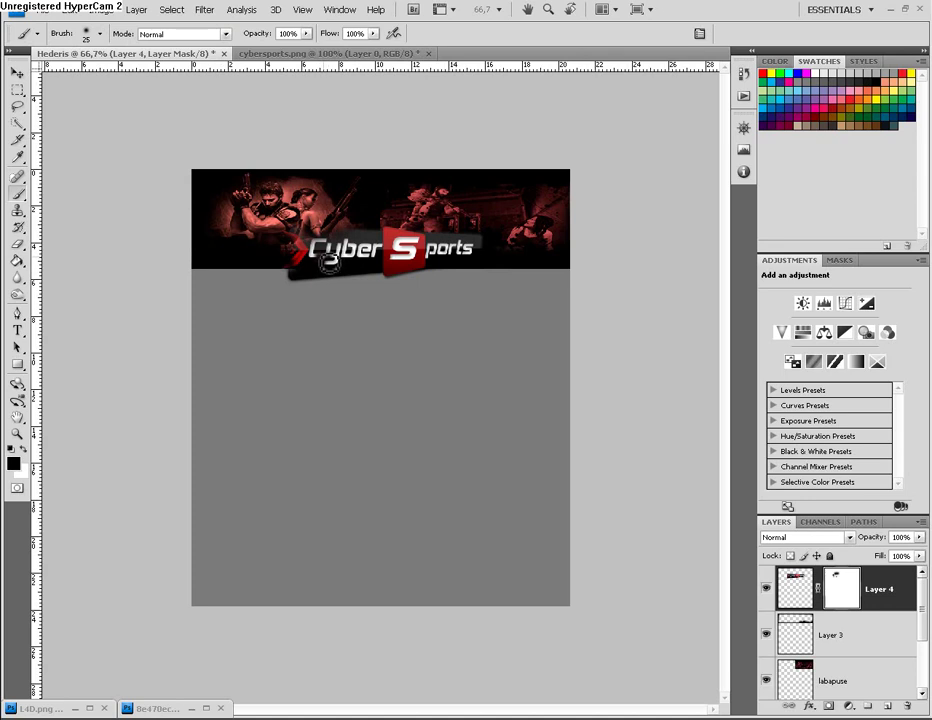
drag(323, 261, 331, 263)
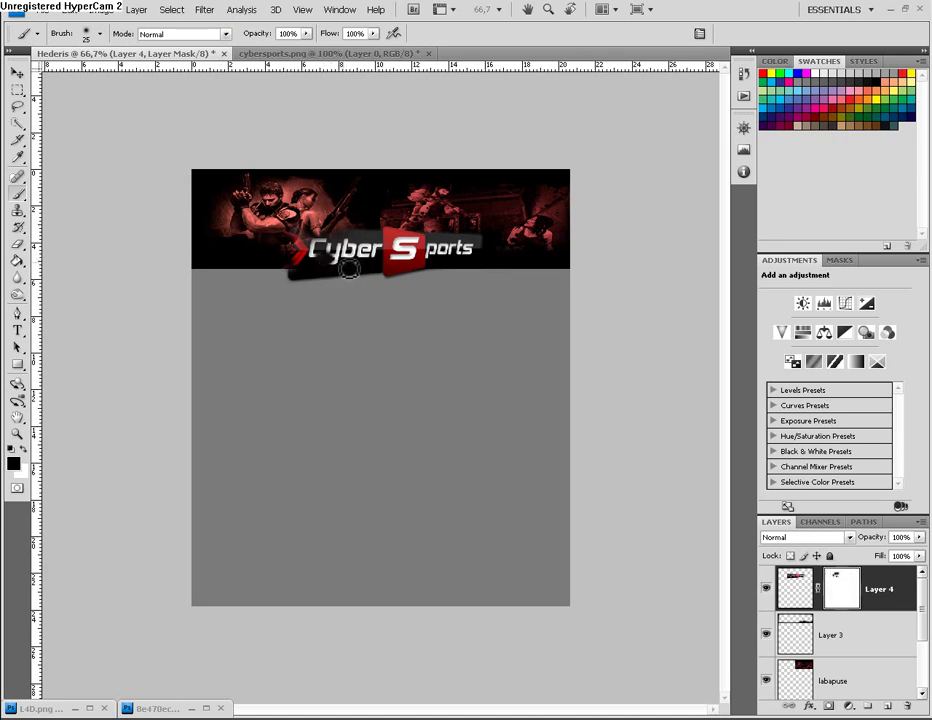
drag(358, 268, 364, 267)
drag(366, 266, 376, 266)
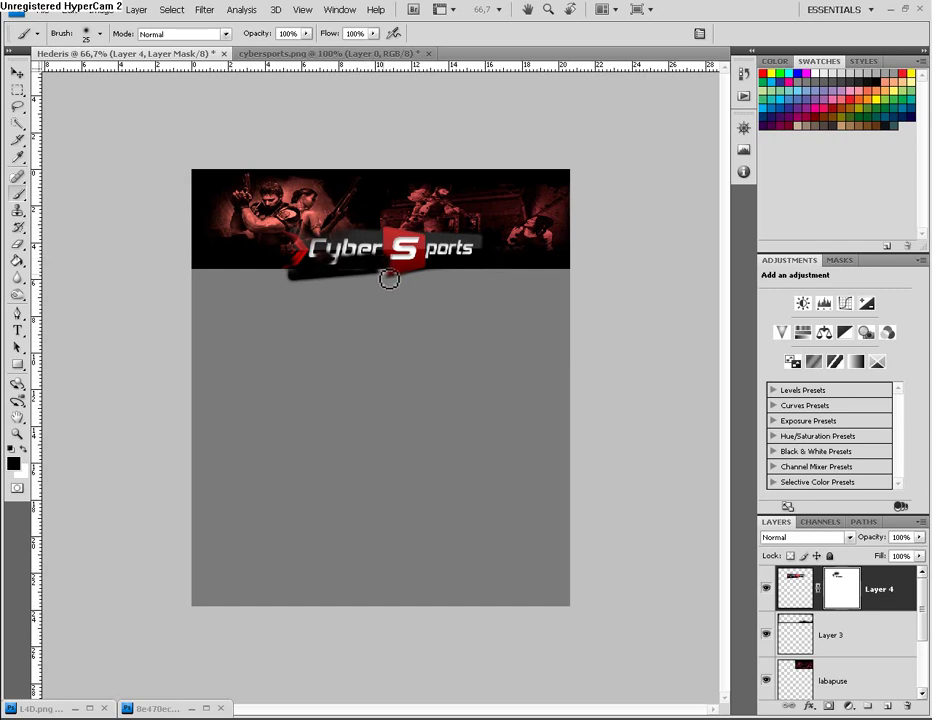
drag(385, 277, 397, 281)
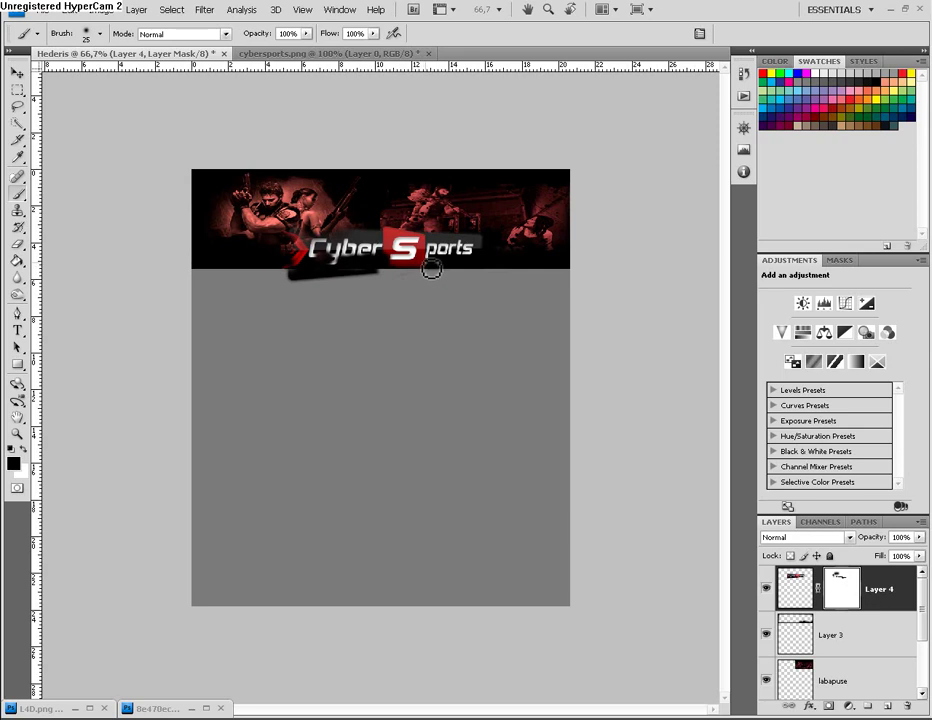
- Delete Layer 4's existing mask and add a fresh white layer mask
right_click(846, 598)
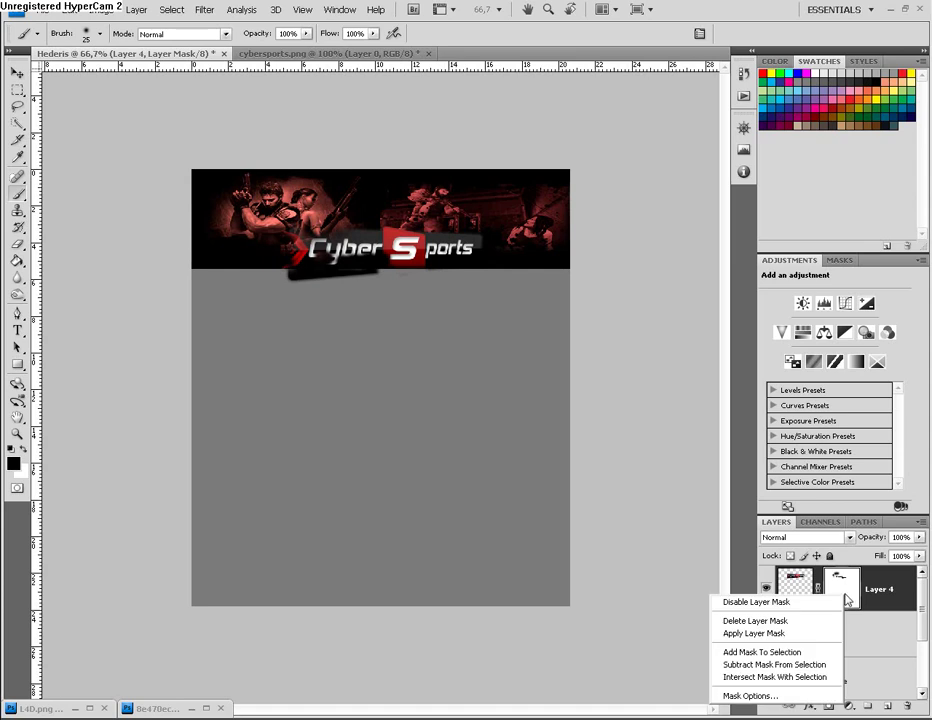
click(776, 621)
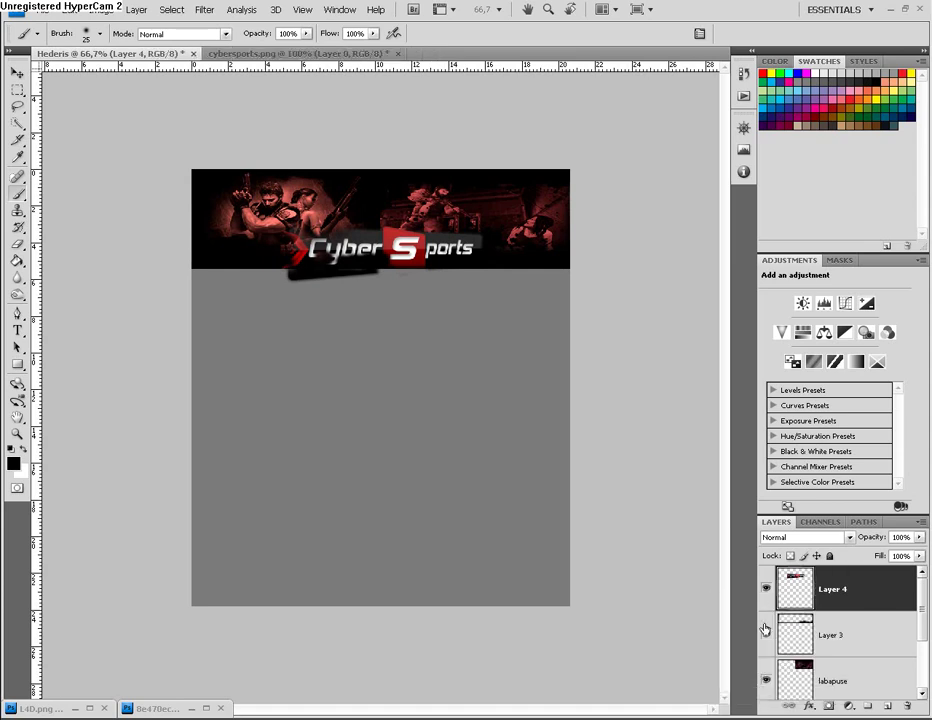
click(829, 706)
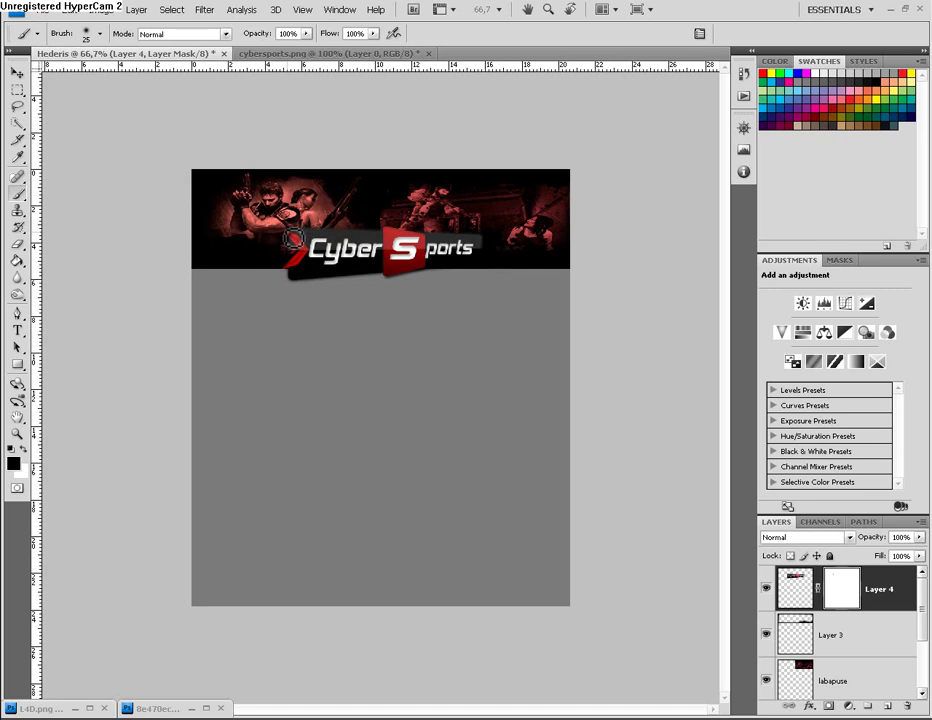
- Paint the new mask over the chevron, Cyber's r, the end of ports and the area under Cyber
drag(288, 240, 321, 237)
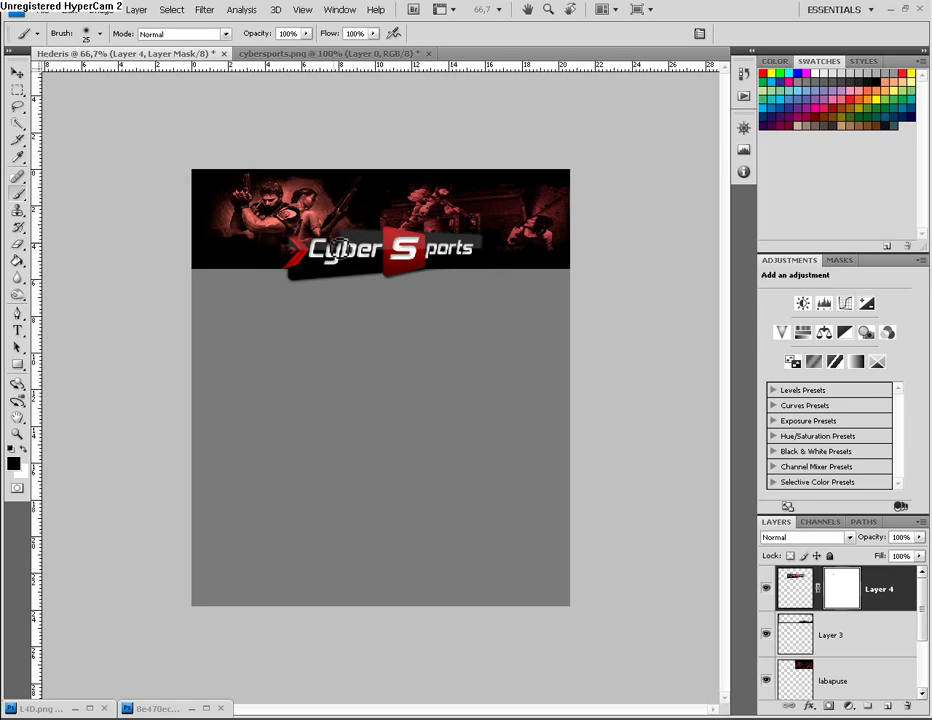
drag(341, 238, 361, 240)
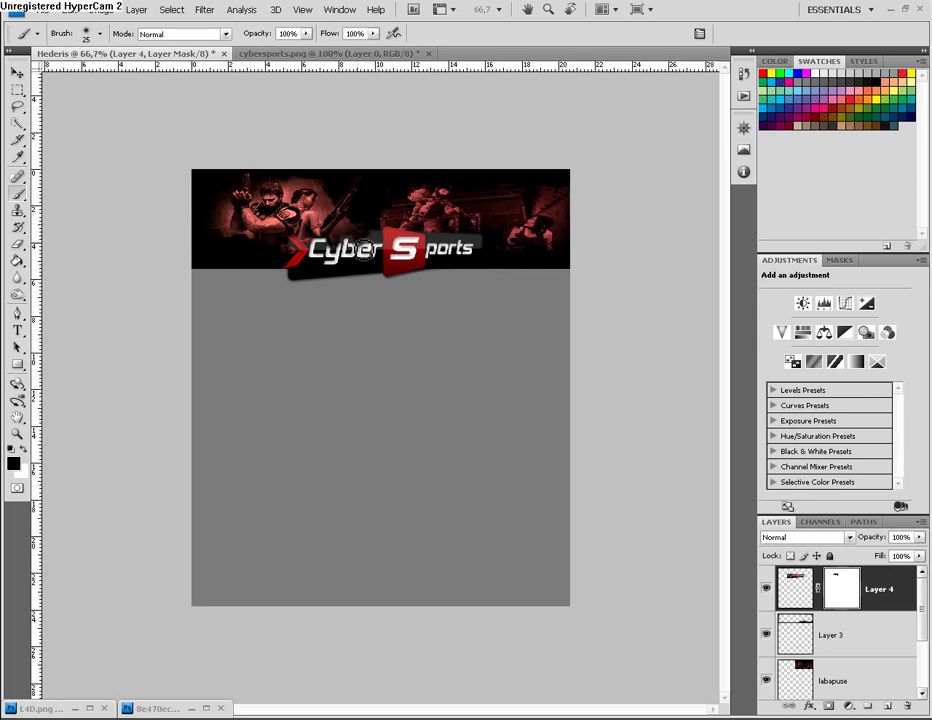
drag(361, 240, 388, 250)
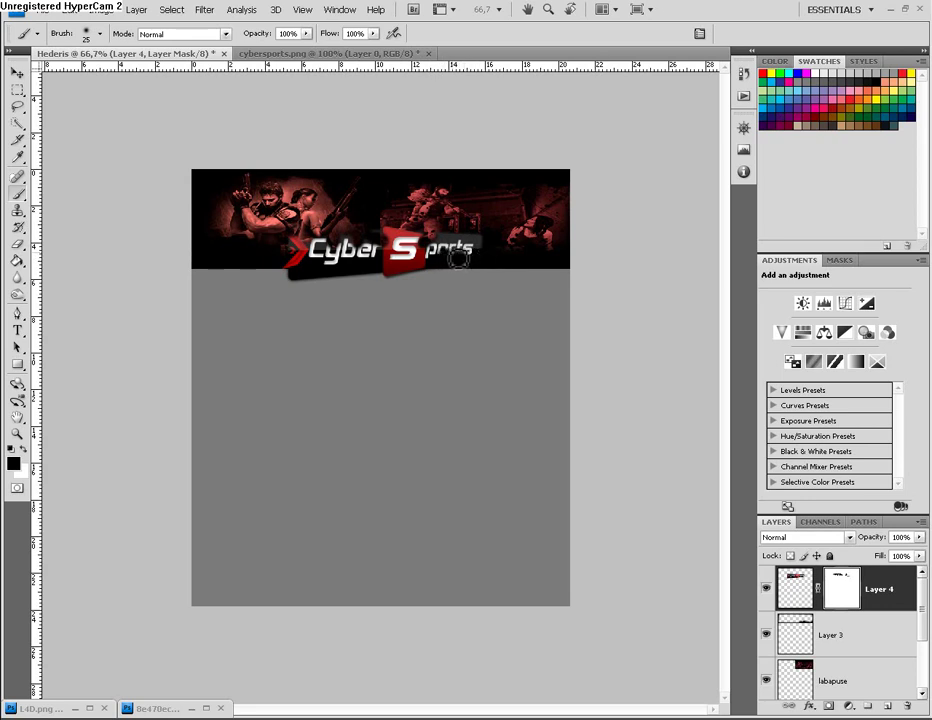
drag(470, 262, 485, 243)
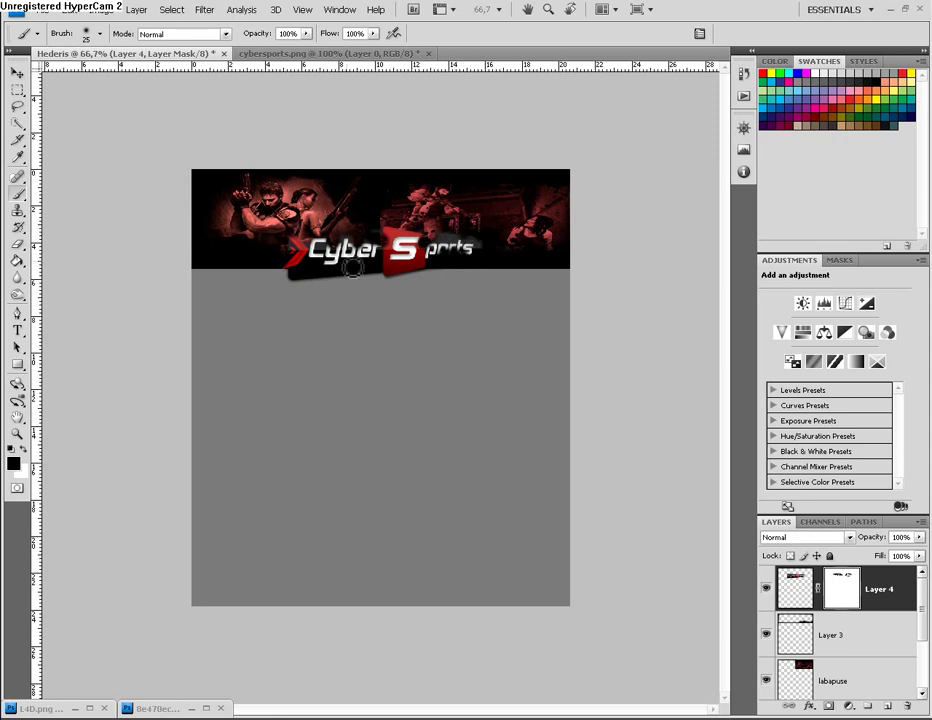
drag(360, 268, 290, 265)
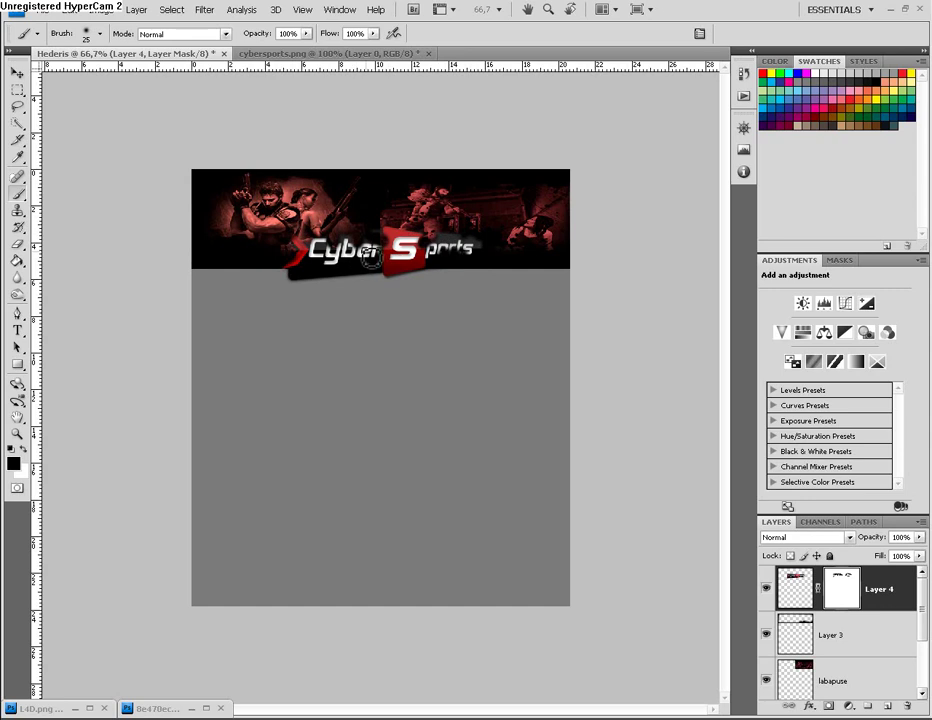
- On Layer 4's pixels, start Match Color with Hederis as source and labapuse as the source layer
click(790, 590)
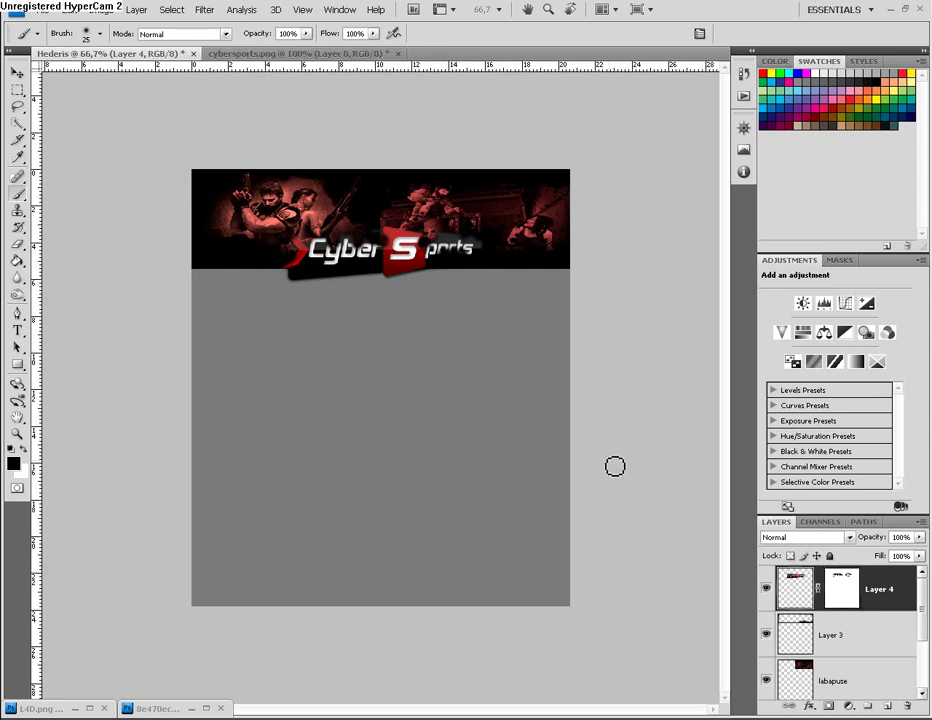
click(101, 10)
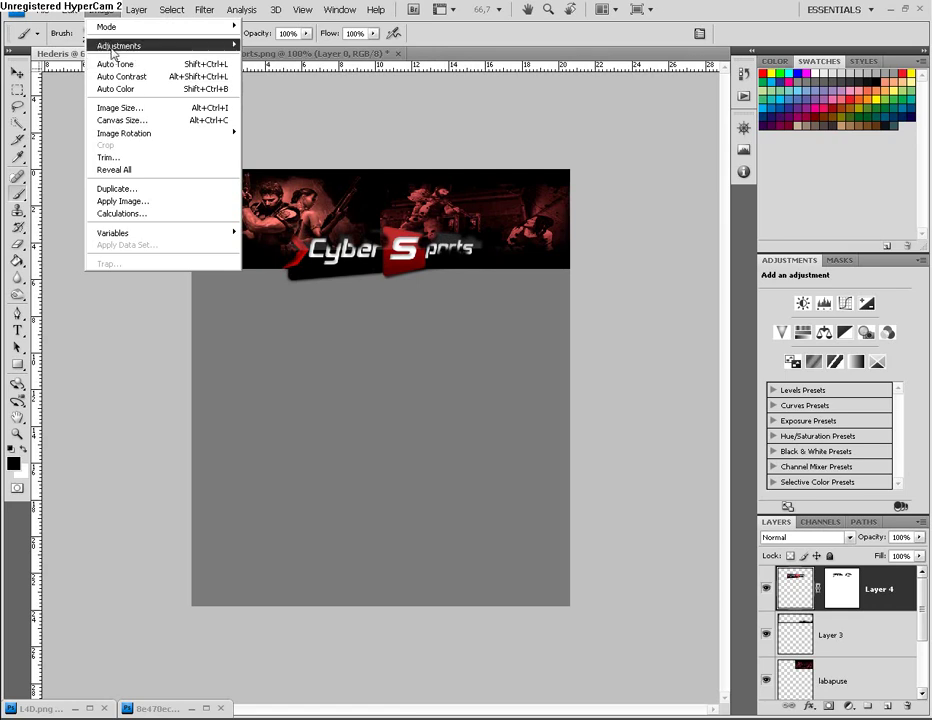
mouse_move(119, 45)
click(287, 295)
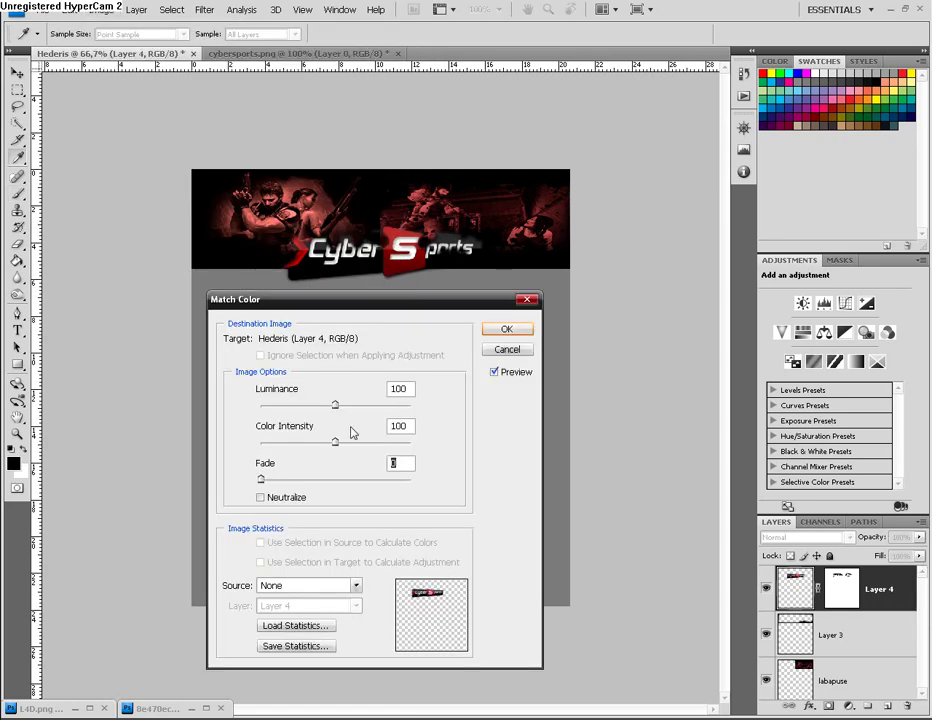
click(320, 586)
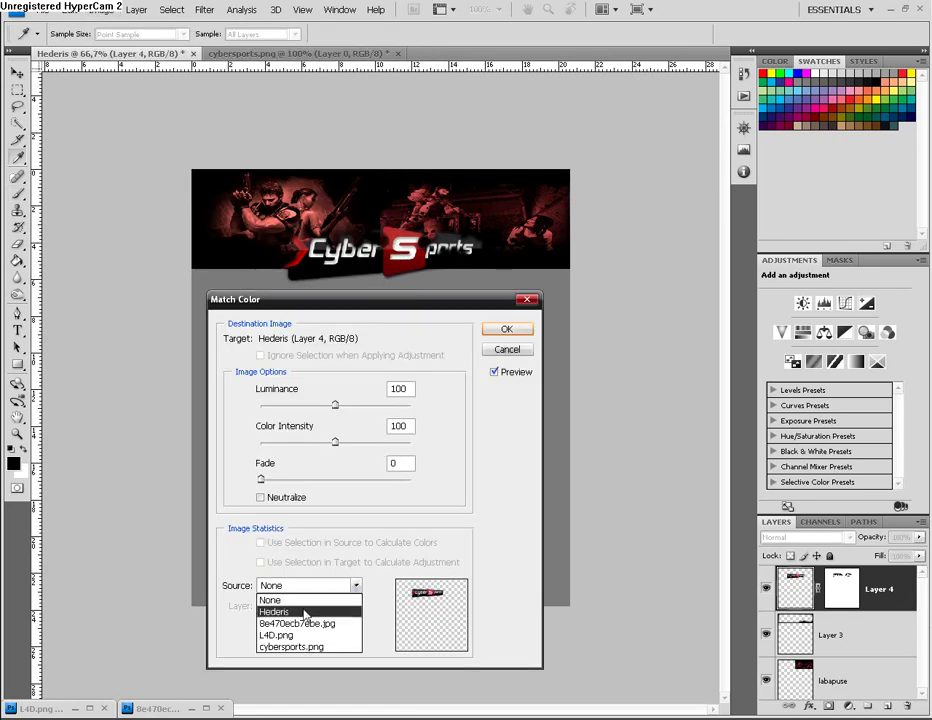
click(322, 607)
click(355, 606)
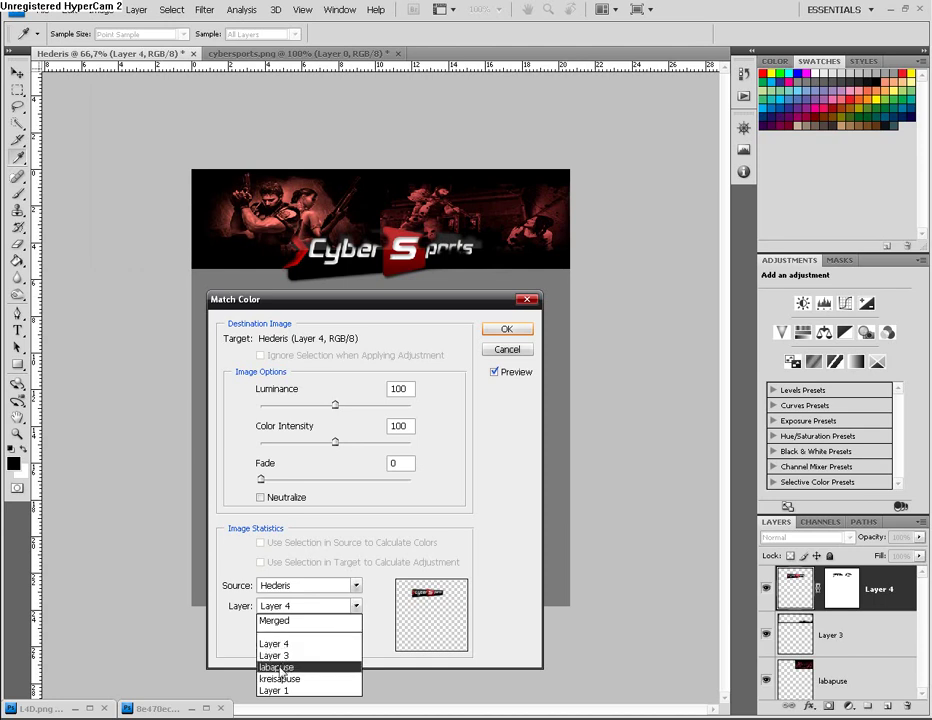
click(278, 667)
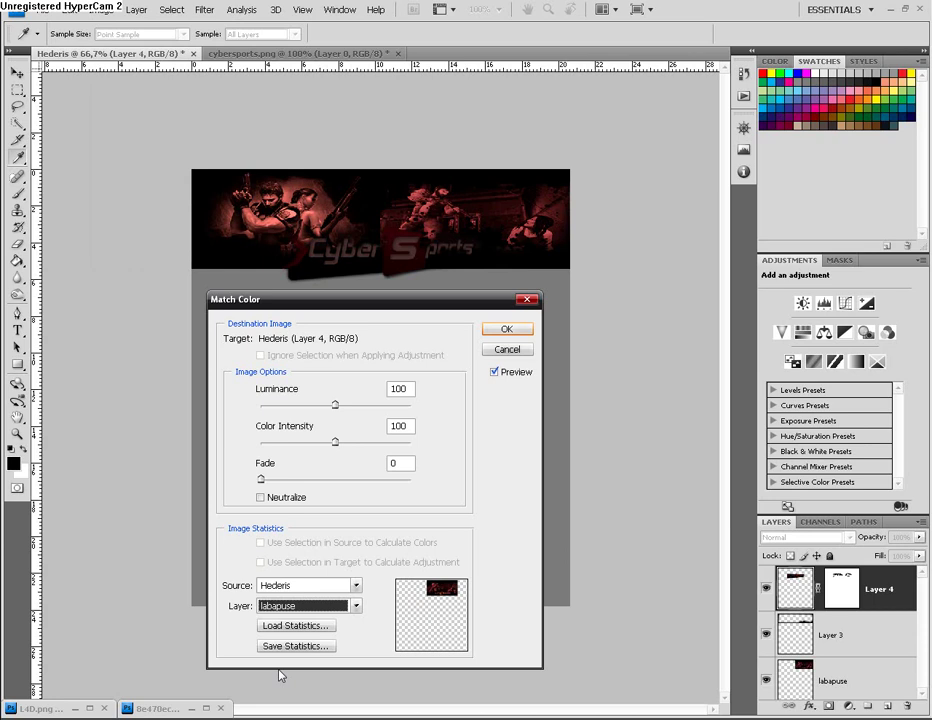
- Set Match Color to Luminance 153, Color Intensity 50 and Fade 76
mouse_move(335, 405)
mouse_down()
mouse_move(362, 405)
mouse_move(277, 441)
mouse_move(389, 441)
mouse_up()
drag(260, 479, 337, 483)
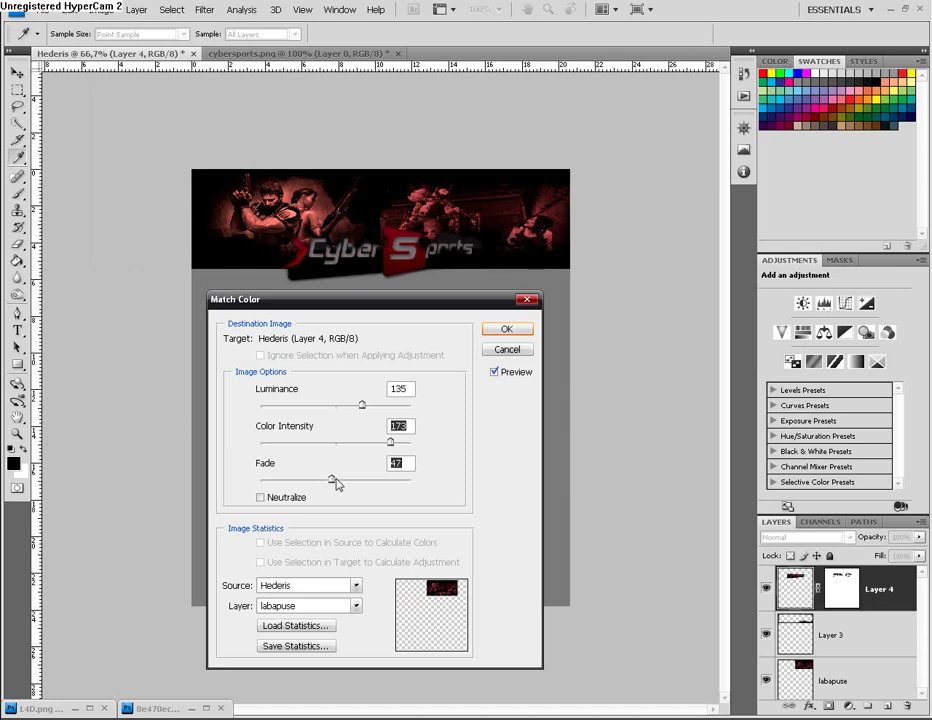
mouse_move(389, 443)
mouse_down()
mouse_move(278, 441)
mouse_move(292, 441)
mouse_up()
drag(337, 480, 368, 483)
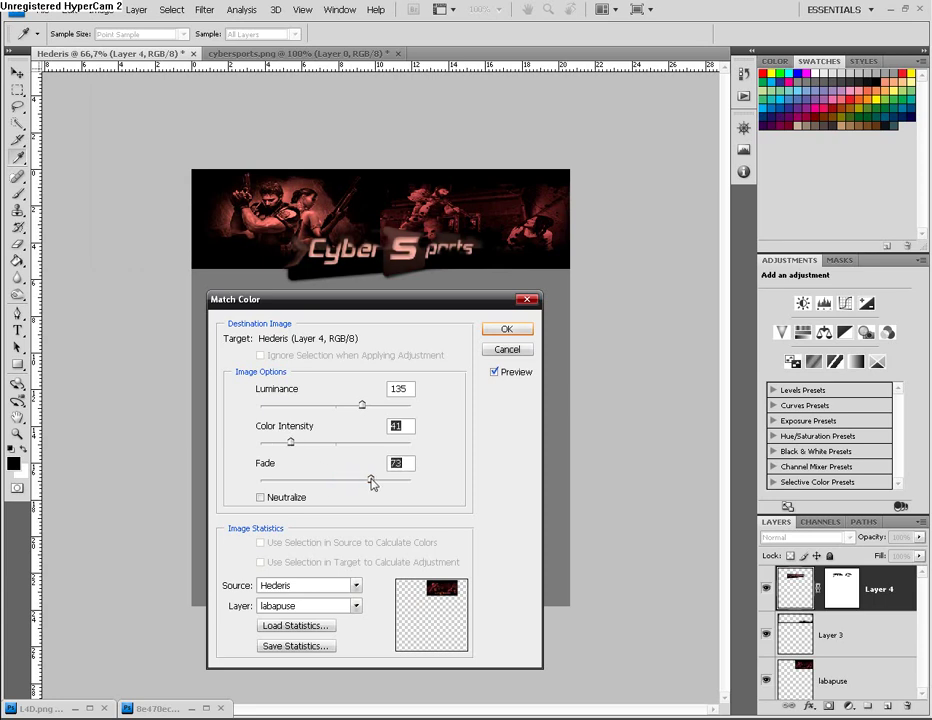
mouse_move(292, 451)
mouse_down()
mouse_move(320, 452)
mouse_move(304, 447)
mouse_up()
drag(363, 409, 377, 412)
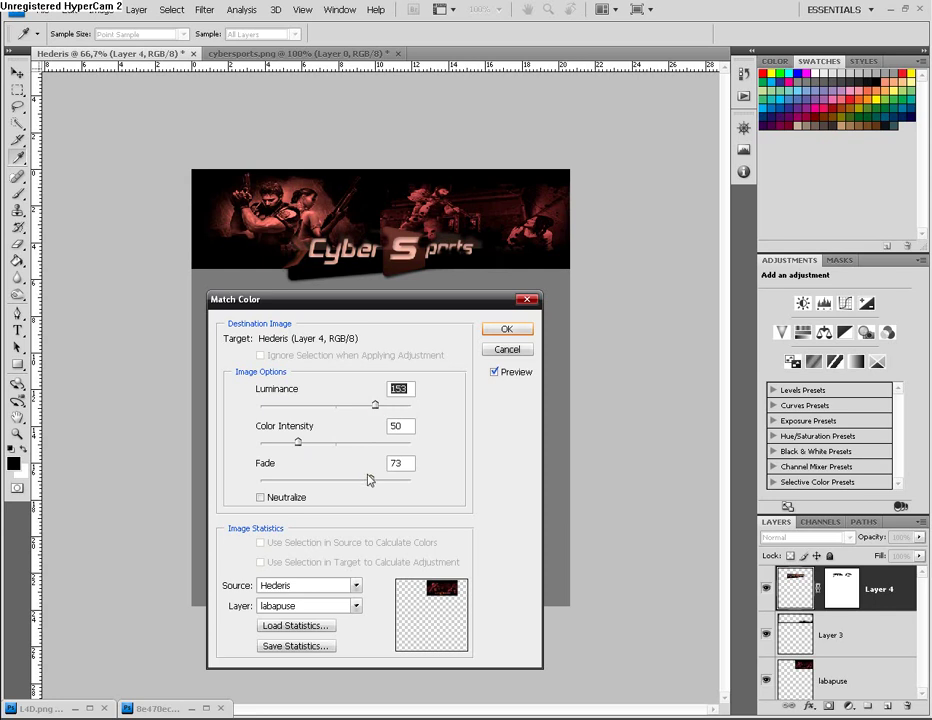
drag(369, 480, 377, 481)
- Apply the colour match, then brush away the dark shadow along the banner's lower-left edge below Cyber
click(508, 330)
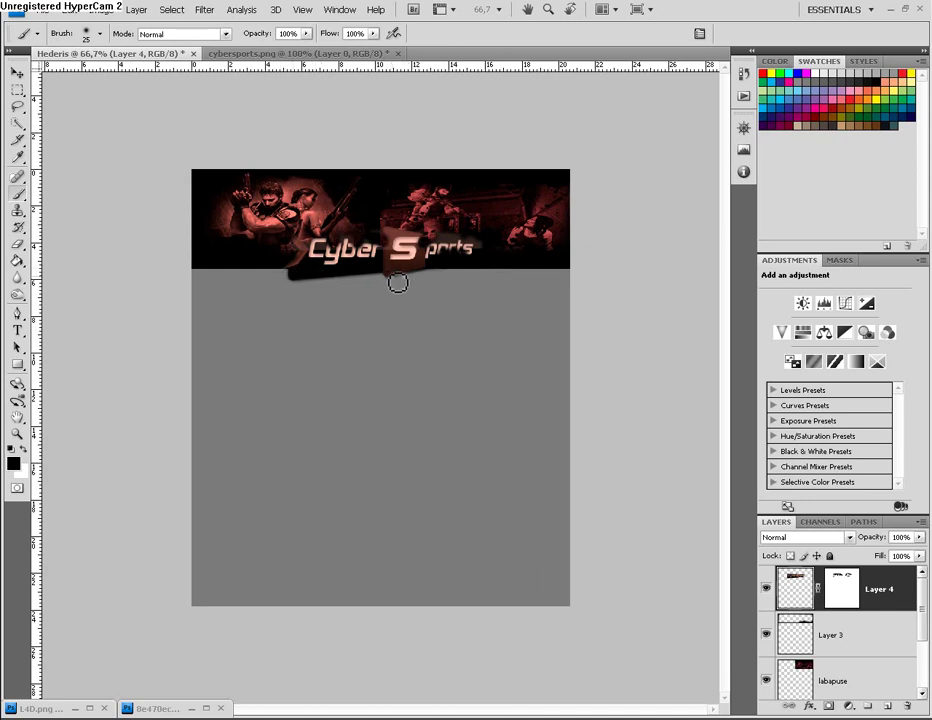
drag(327, 282, 229, 270)
drag(278, 268, 318, 267)
drag(258, 289, 225, 295)
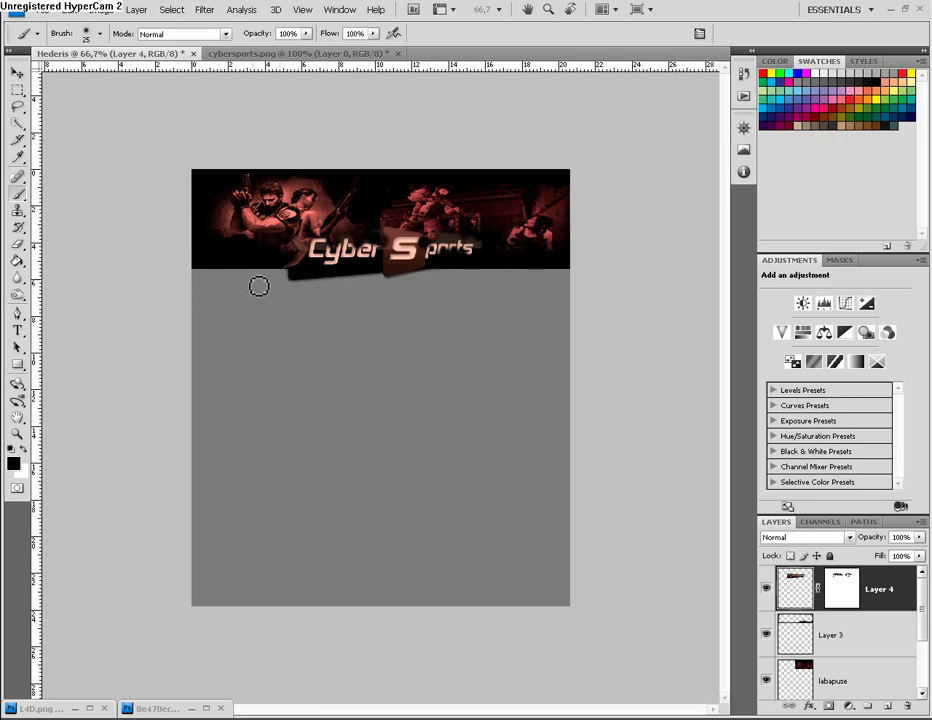